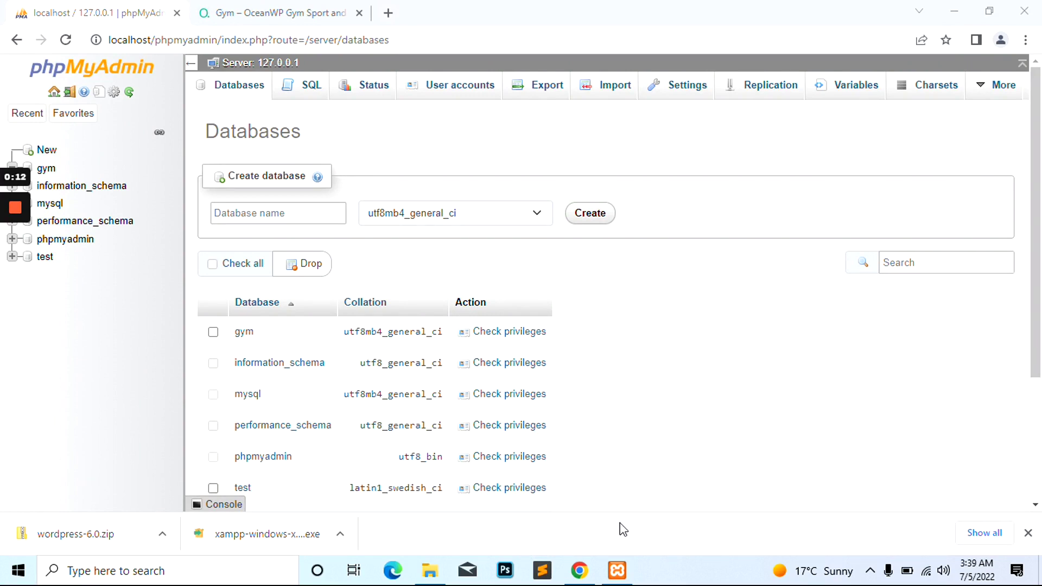
Bring the XAMPP Control Panel to the front from the taskbar
left_click(617, 570)
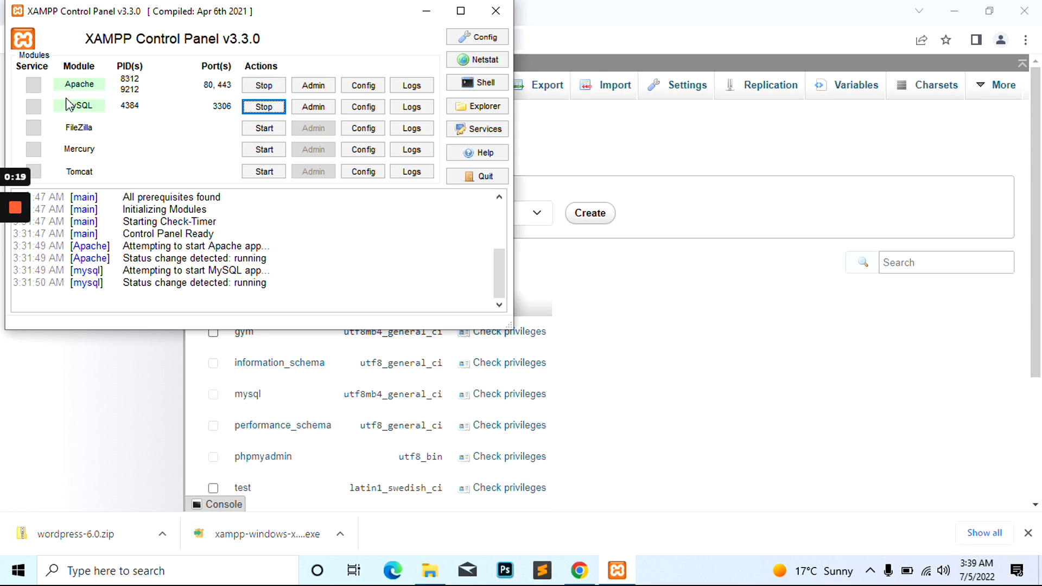
Minimize the XAMPP Control Panel and switch to File Explorer showing htdocs
left_click(428, 10)
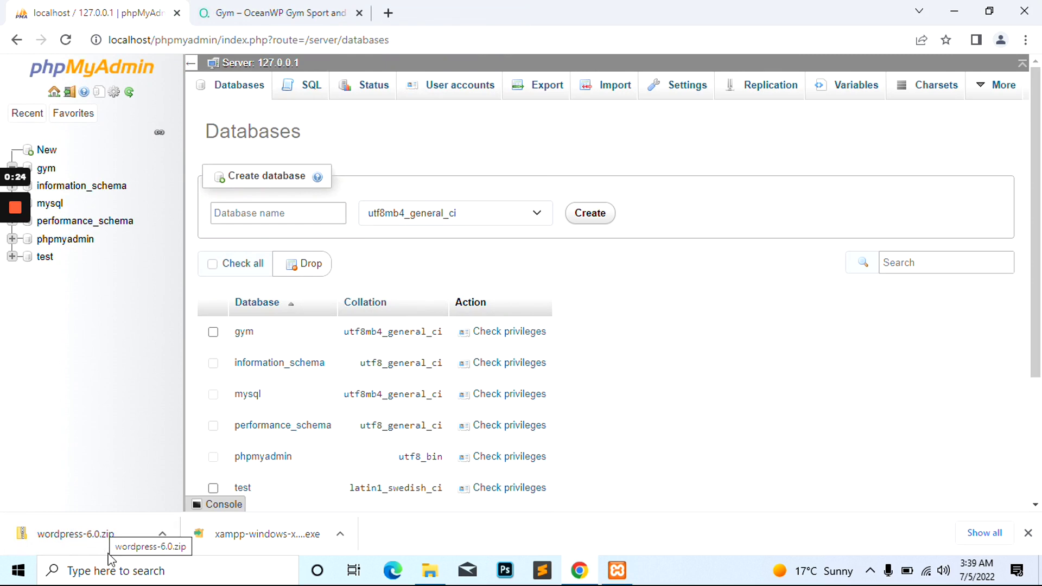
left_click(430, 571)
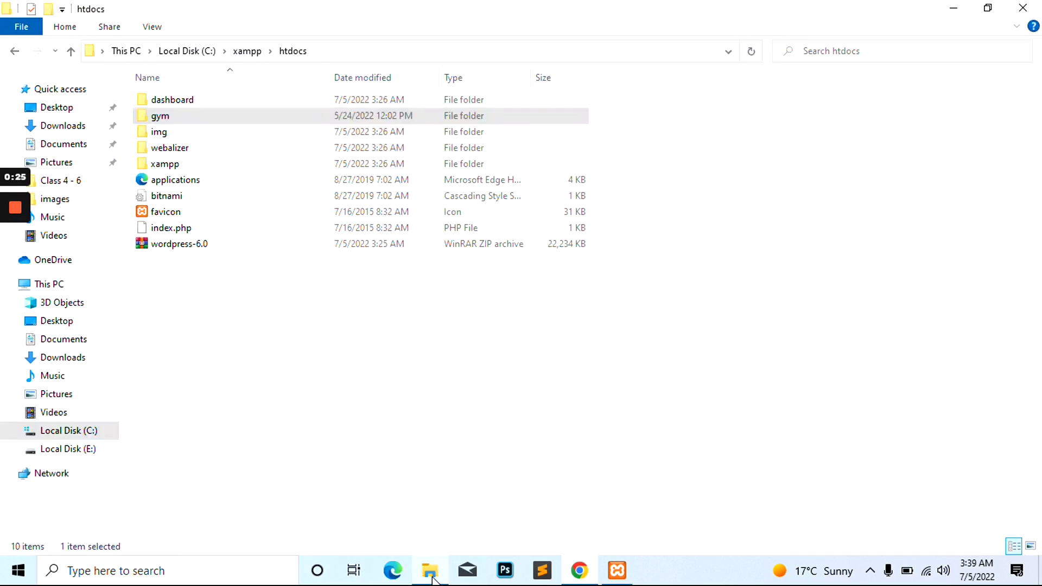
Browse C:\xampp\htdocs, inspect the gym folder's WordPress files, then return to Chrome
left_click(200, 52)
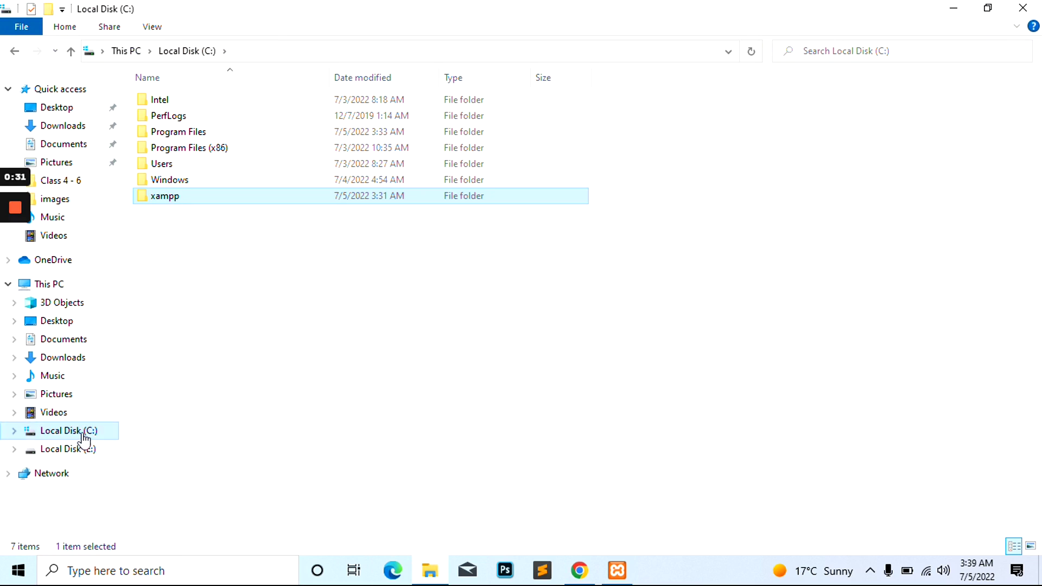
double_click(199, 203)
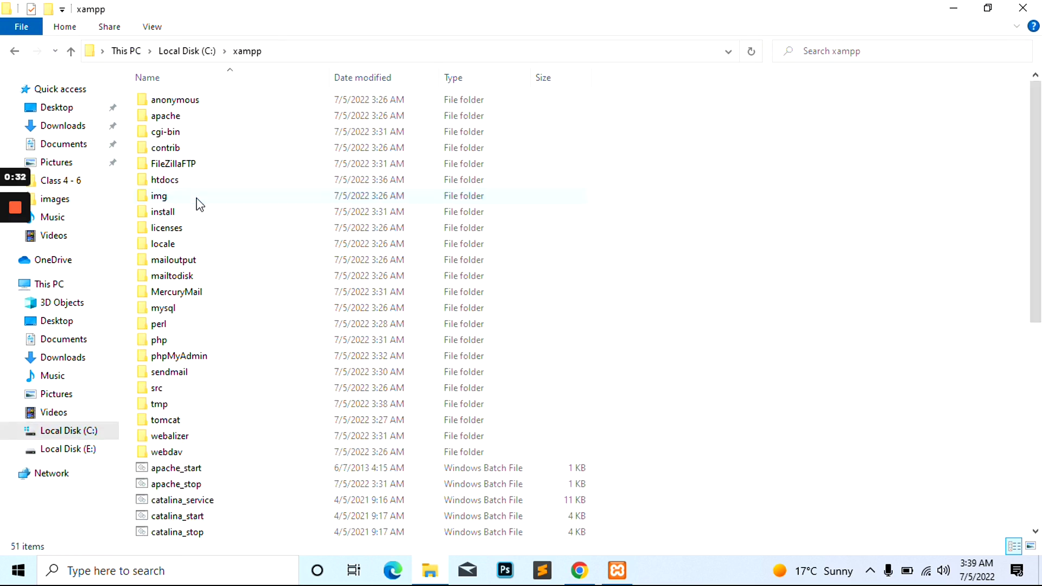
double_click(177, 168)
left_click(191, 253)
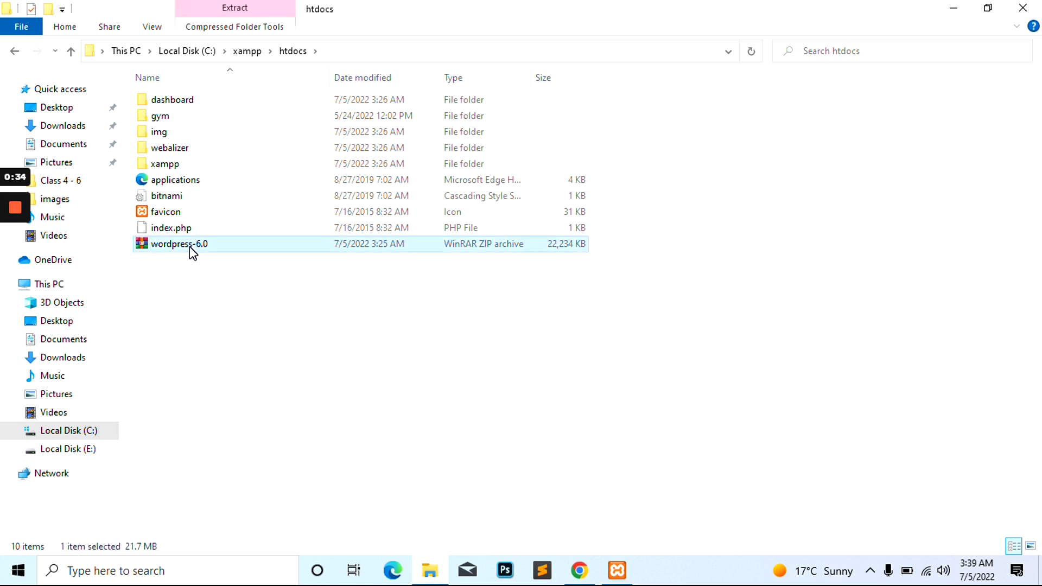
left_click(209, 302)
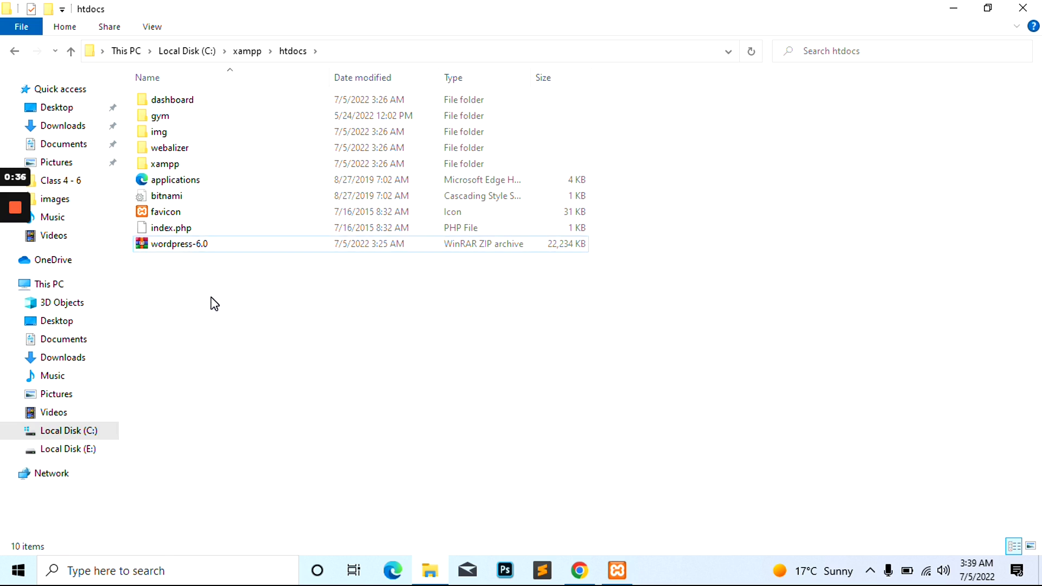
left_click(178, 122)
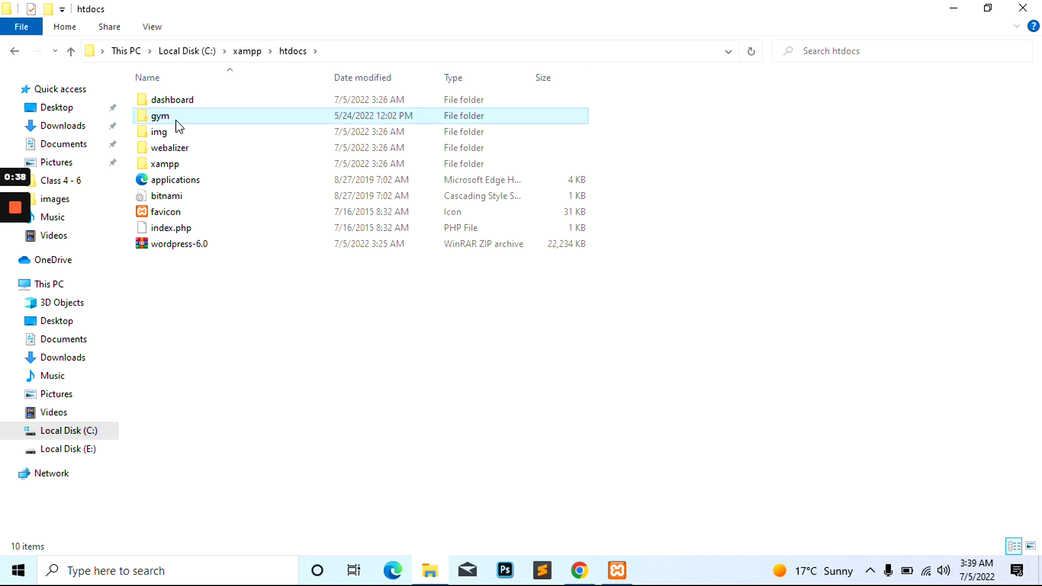
double_click(179, 126)
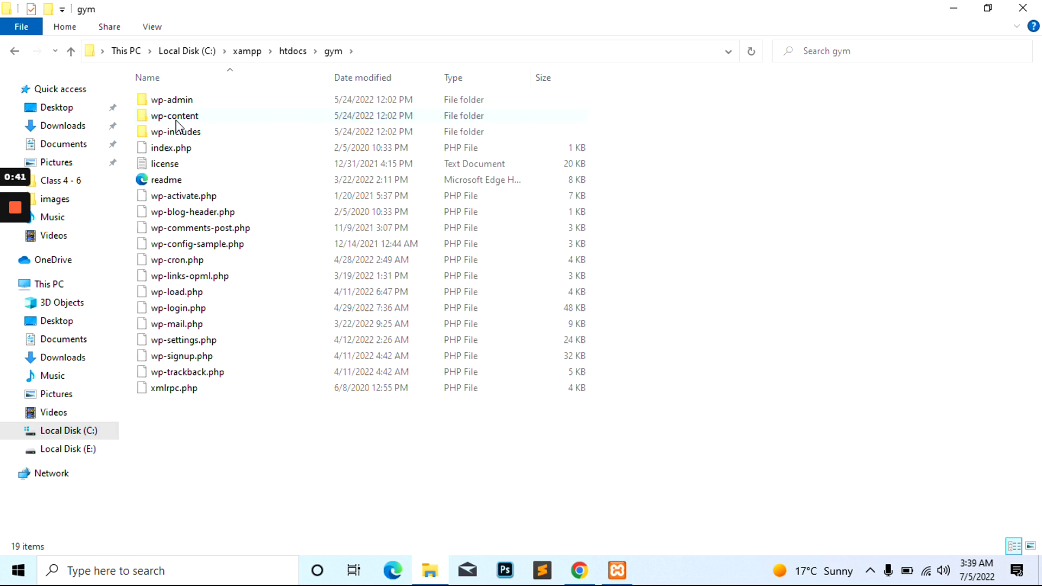
key("alt+Left")
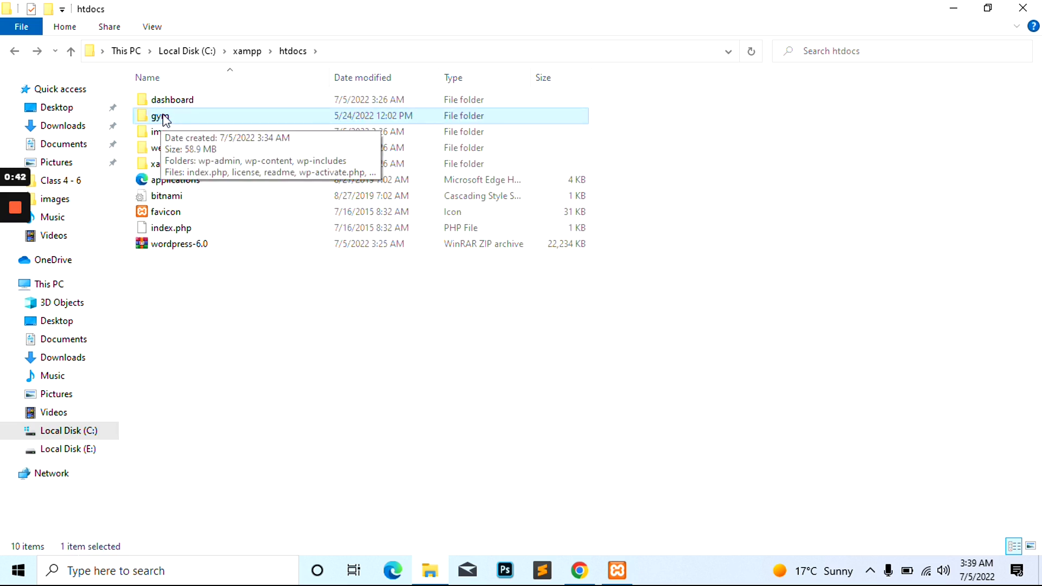
left_click(579, 570)
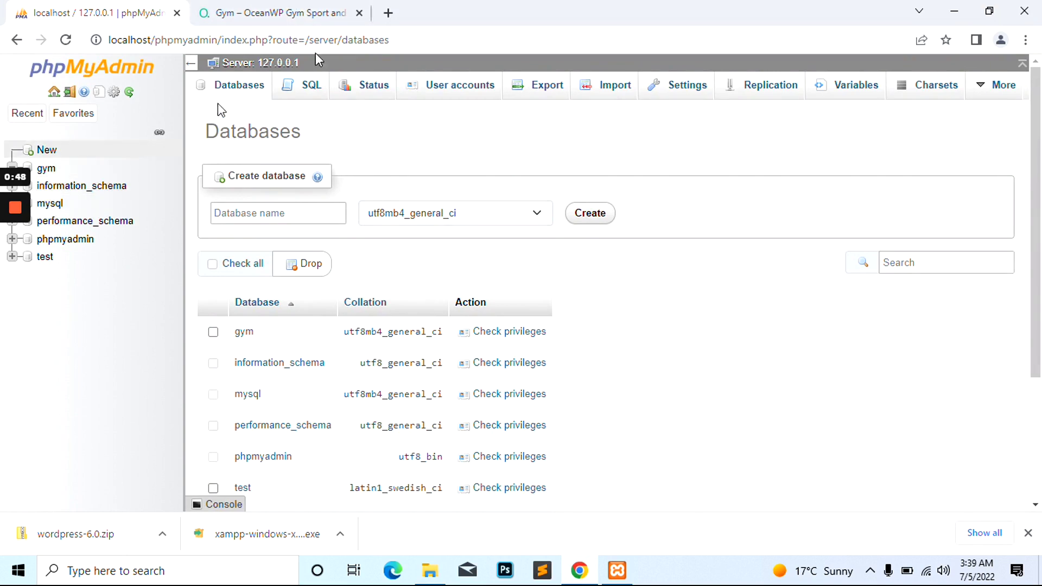
Load localhost/gym in a new Chrome tab to reach the WordPress setup page
left_click(320, 7)
left_click(388, 12)
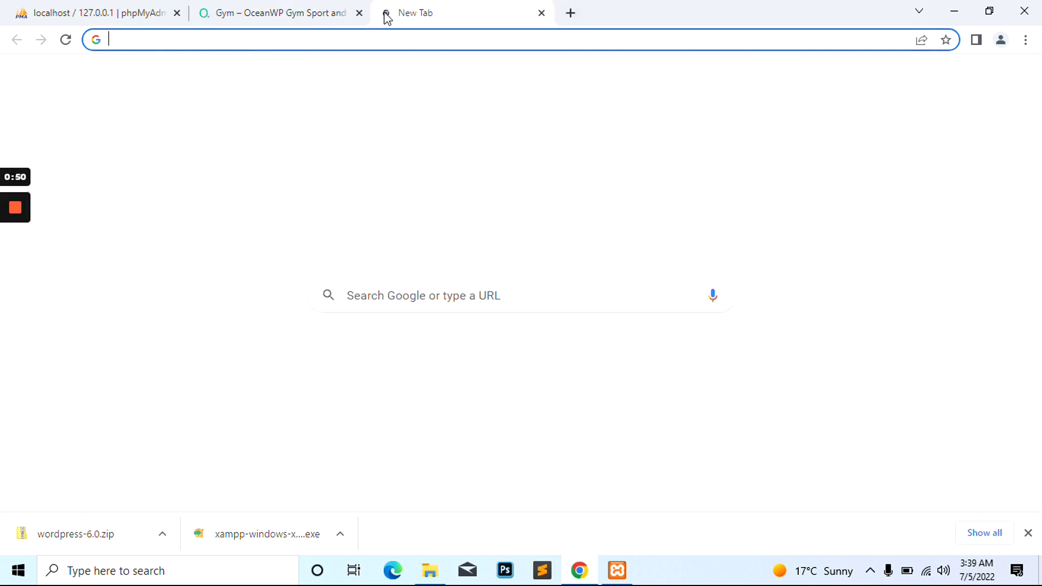
type("localh")
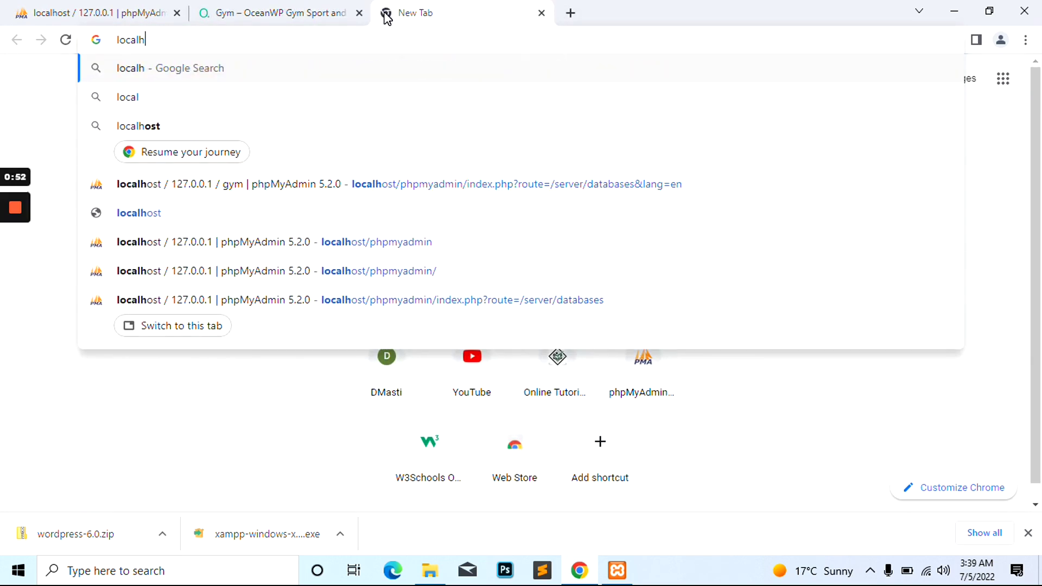
type("ost/")
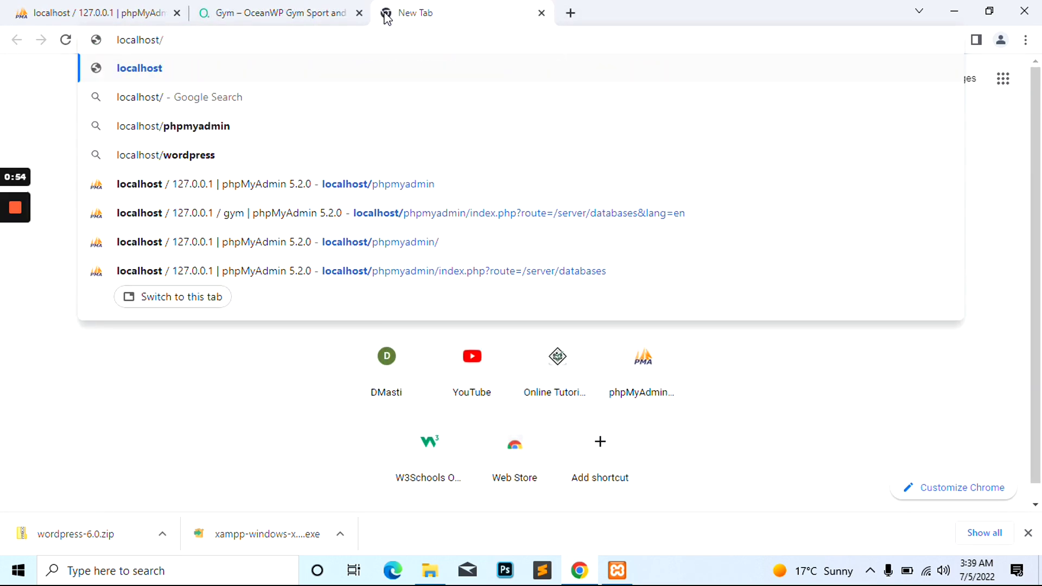
type("gym")
key("Return")
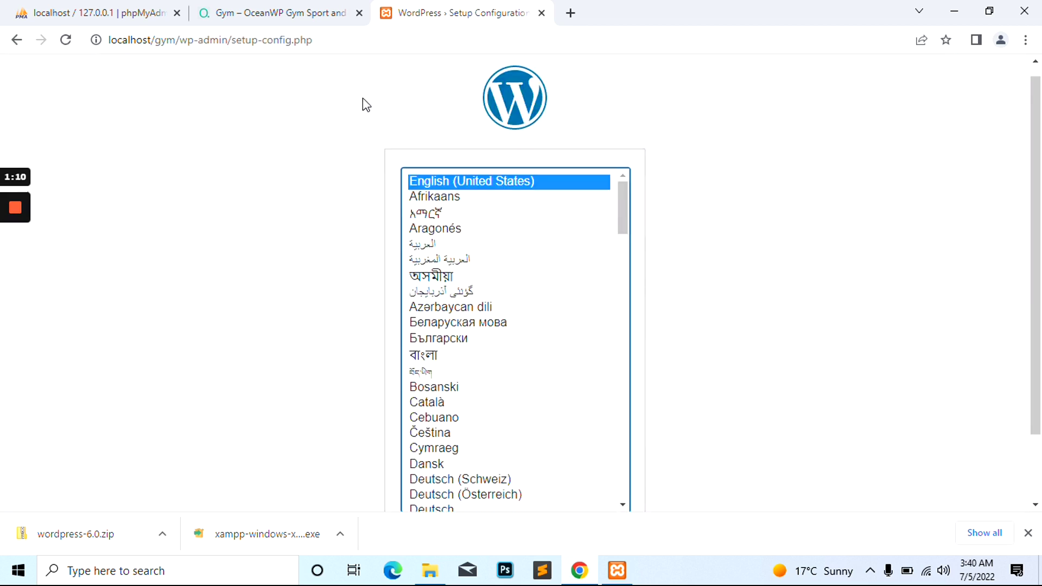
Continue with English (United States) and proceed past the welcome page with Let's go!
scroll(347, 136, "down", 2)
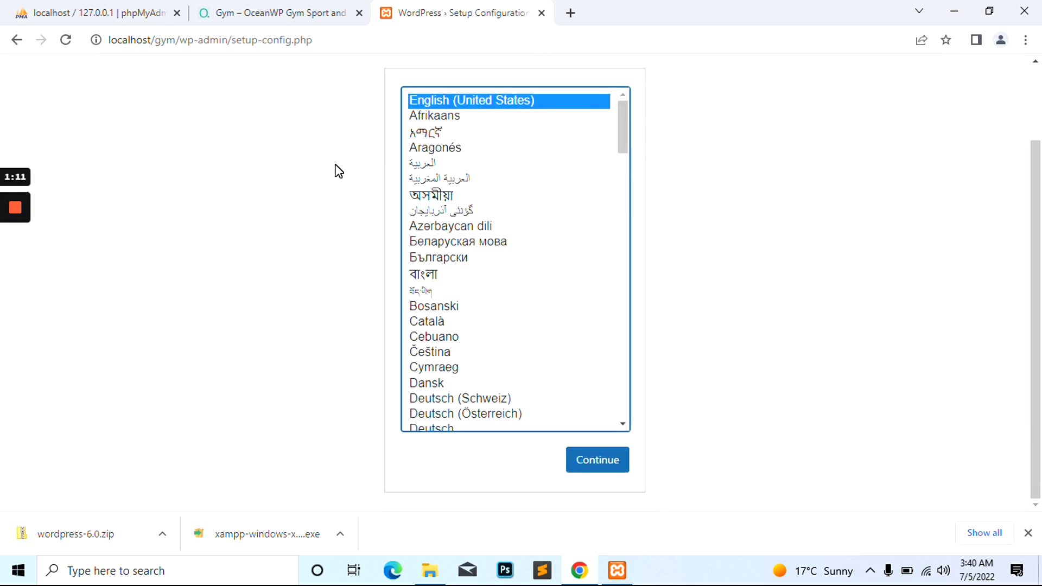
left_click(598, 467)
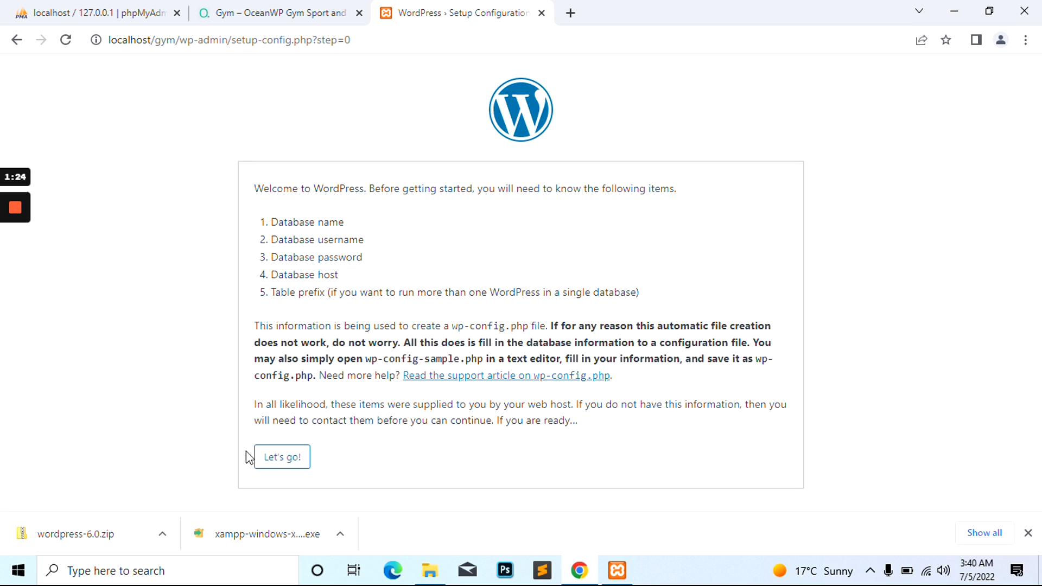
left_click(284, 460)
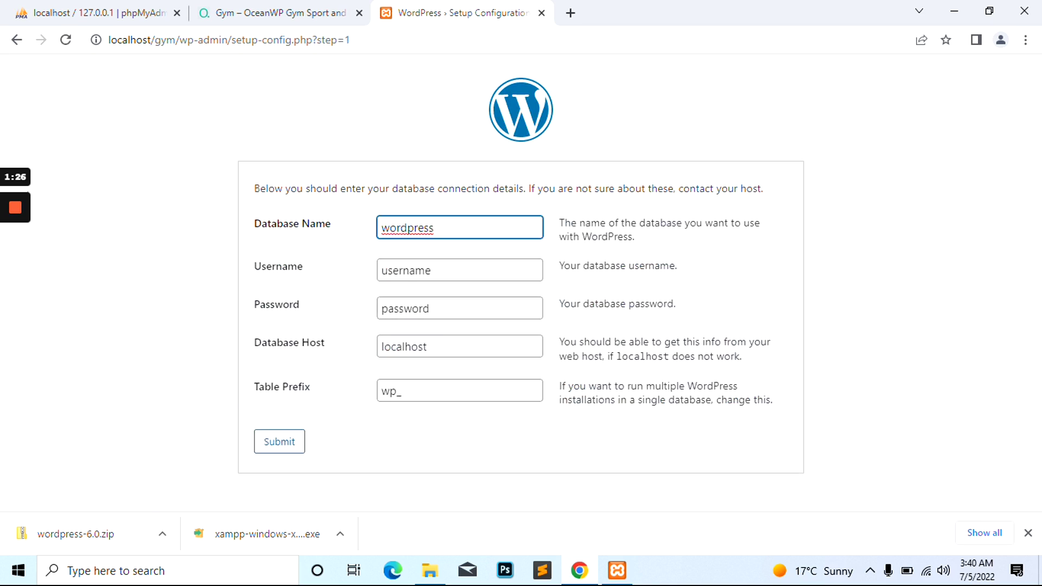
Enter gym as the database name, root as the username, and clear the password
double_click(414, 227)
type("gym")
key("Tab")
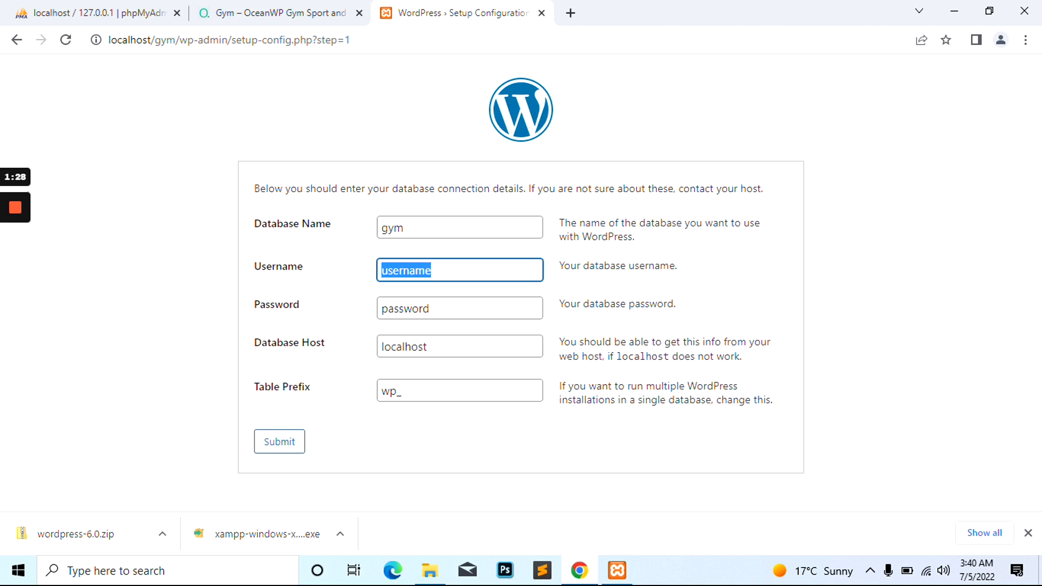
type("root")
key("Tab")
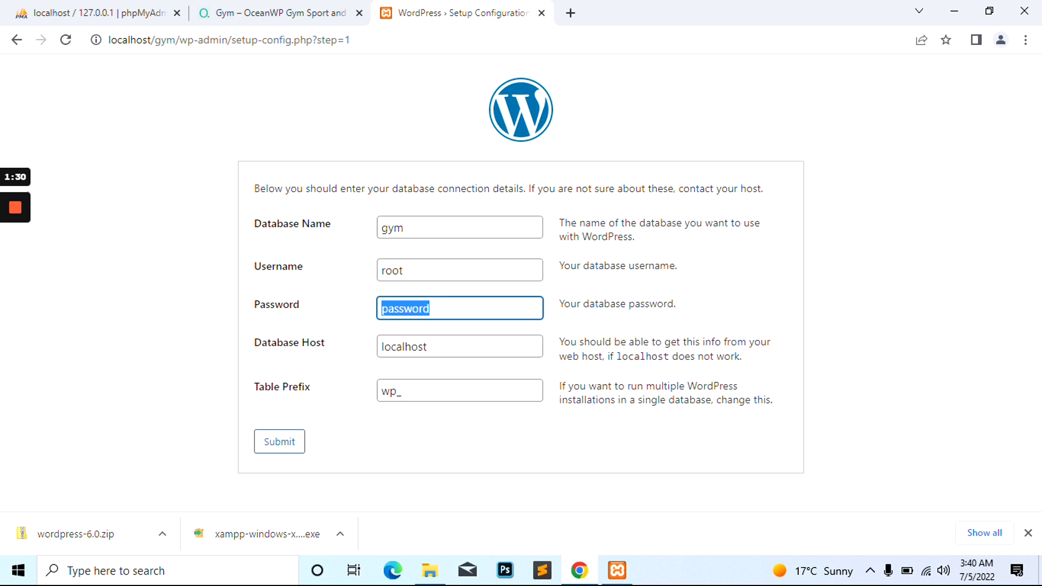
key("BackSpace")
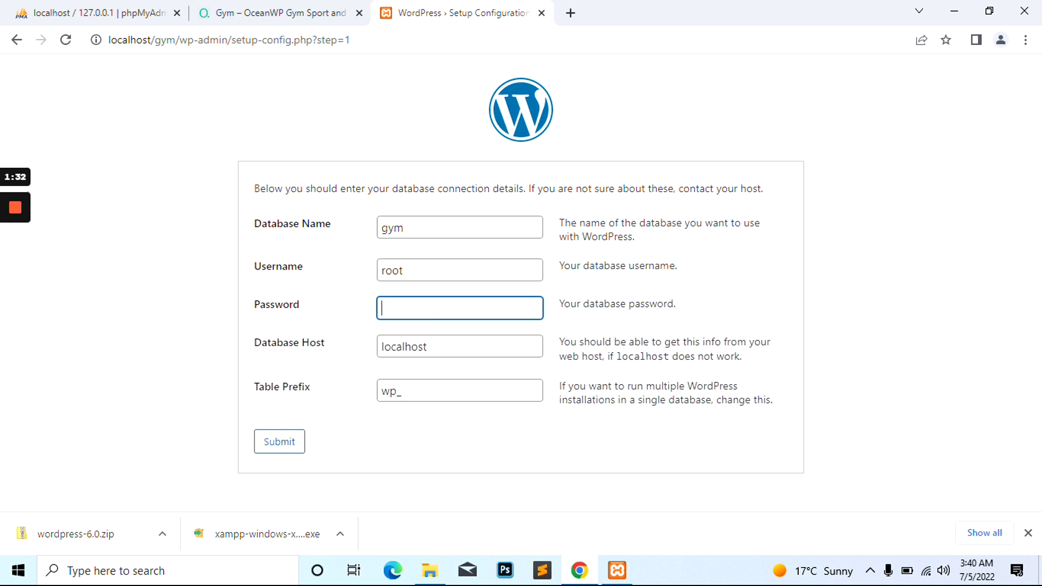
key("Tab")
key("Tab")
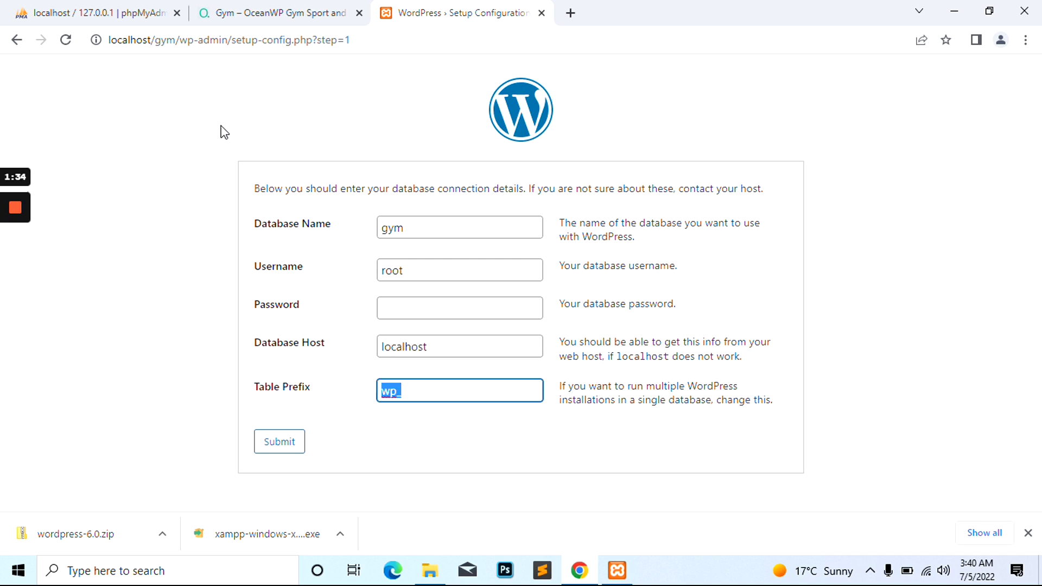
Cross-check the database list in phpMyAdmin, then submit the details with host localhost
left_click(109, 15)
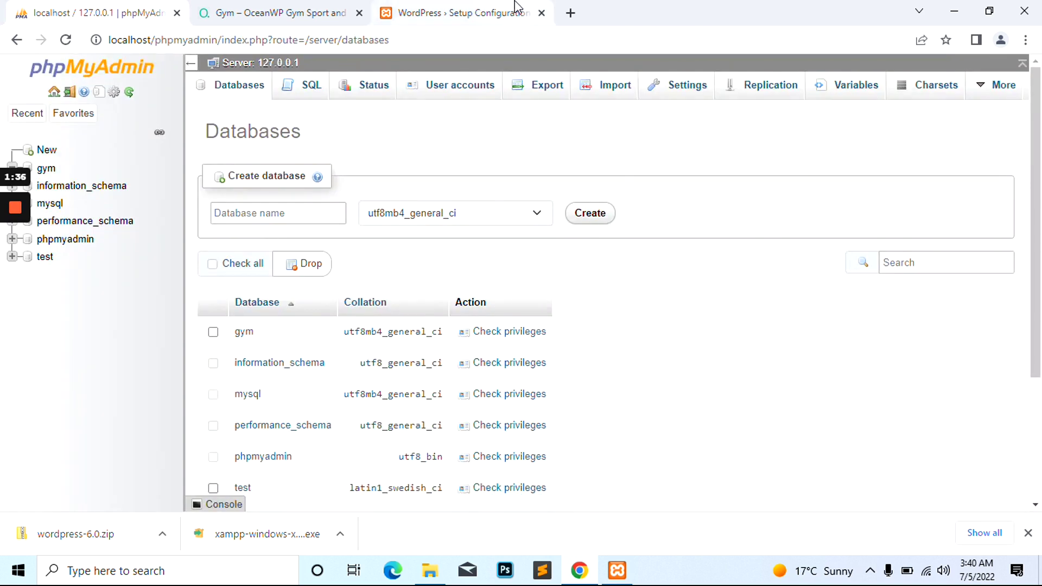
left_click(512, 15)
double_click(643, 356)
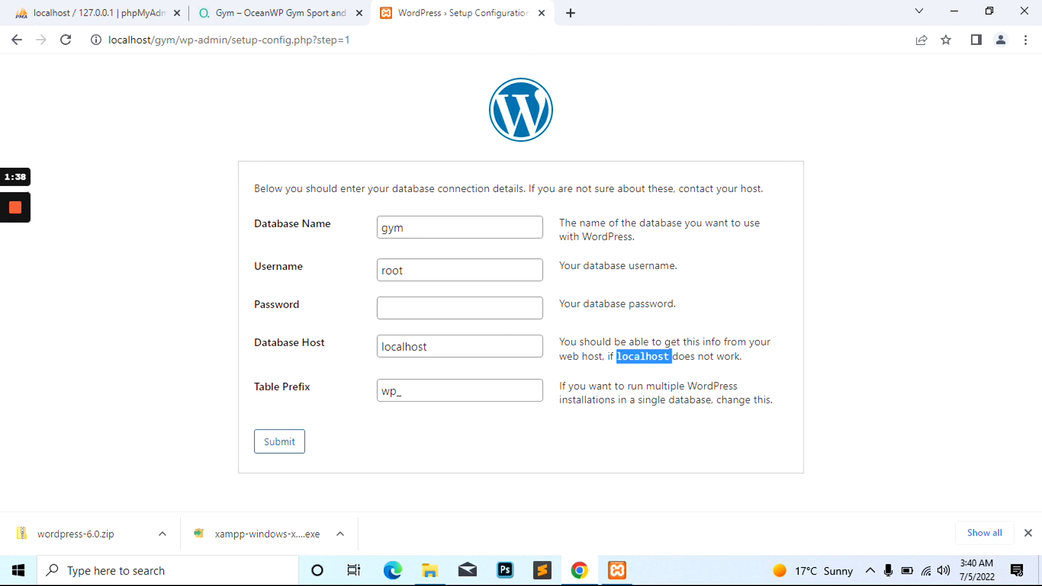
triple_click(669, 356)
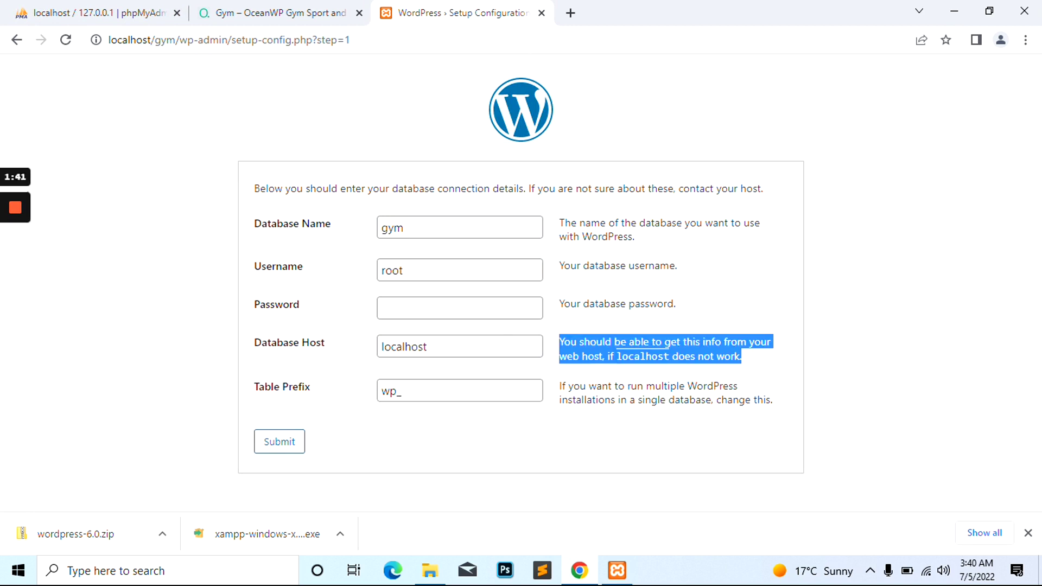
left_click(658, 342)
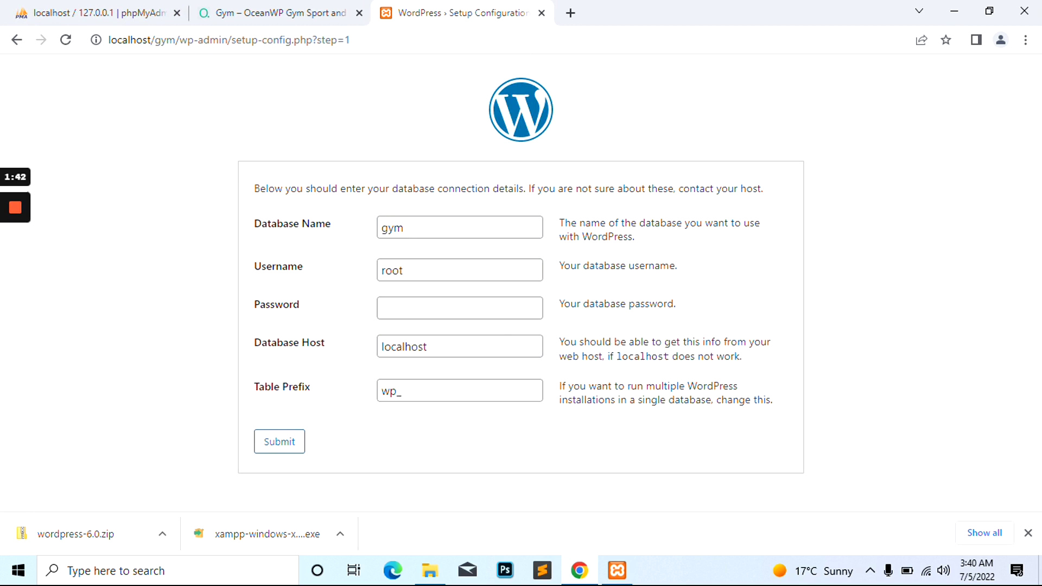
double_click(664, 356)
left_click(663, 356)
left_click(274, 449)
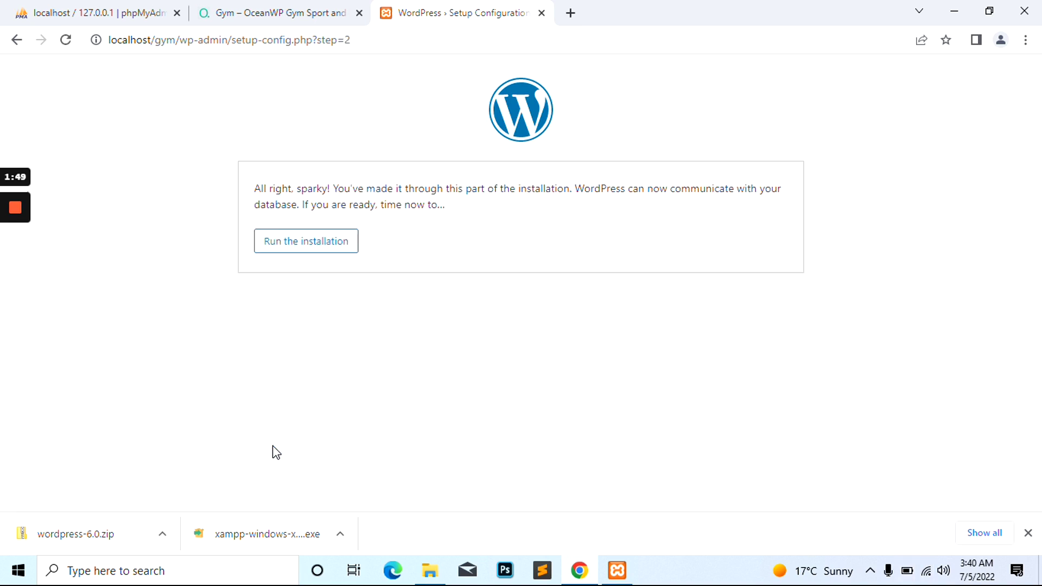
Begin the installation and enter site title Gym with username admin
left_click(280, 248)
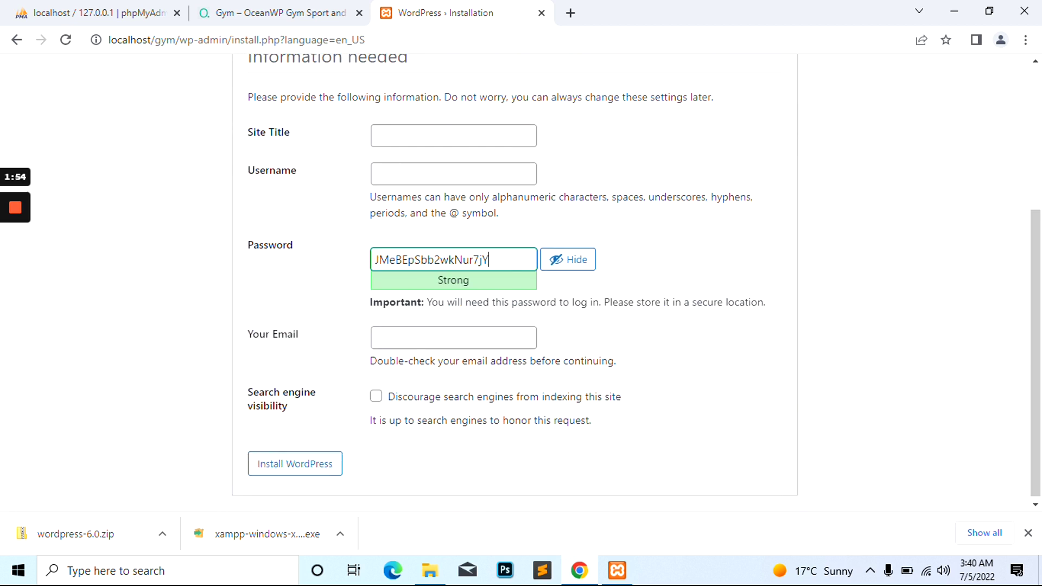
left_click(453, 136)
type("Gym")
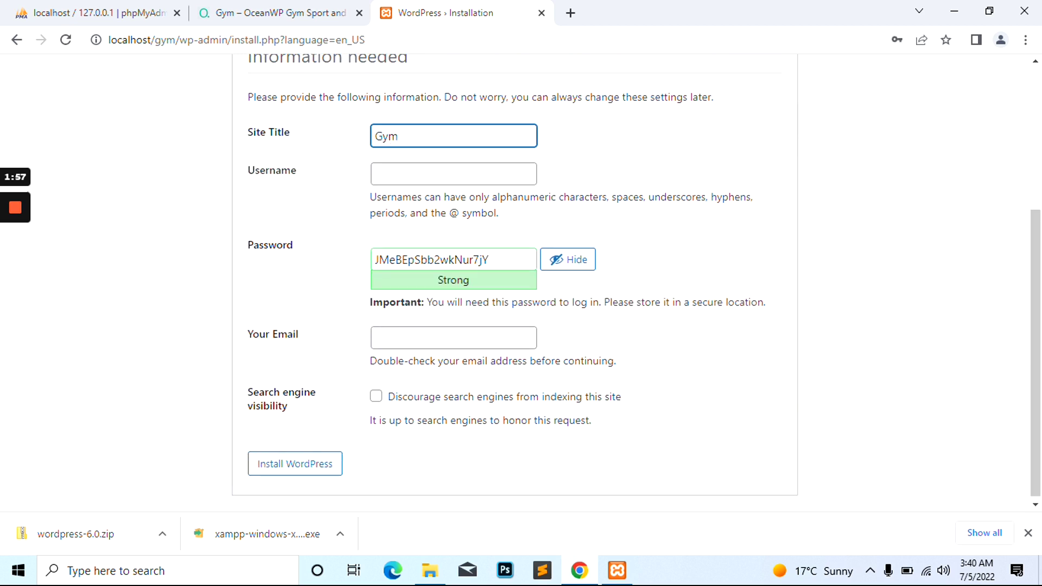
left_click(453, 174)
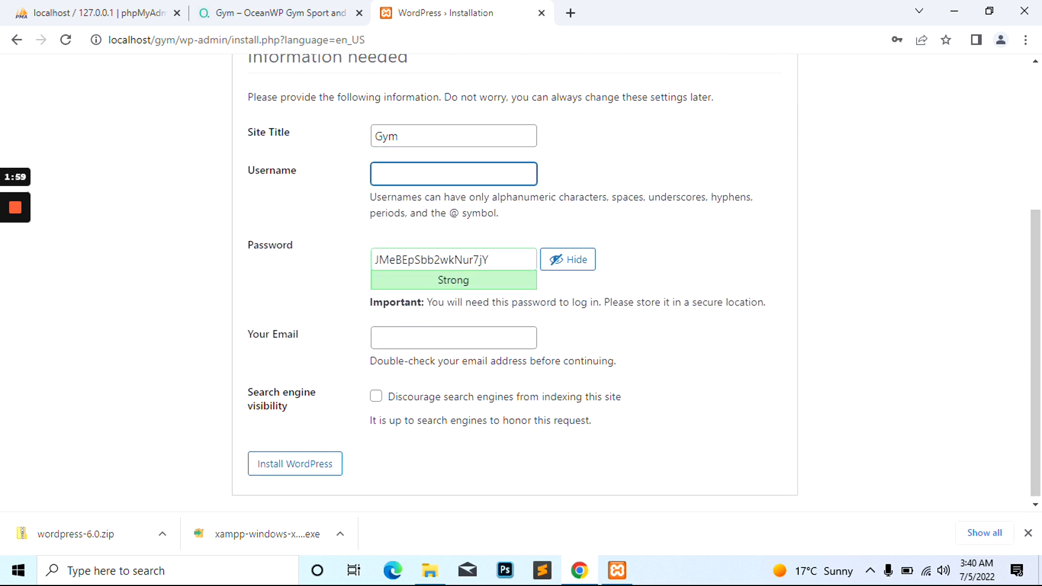
type("admin")
Set the admin password and confirm use of a weak password
key("Tab")
type("a")
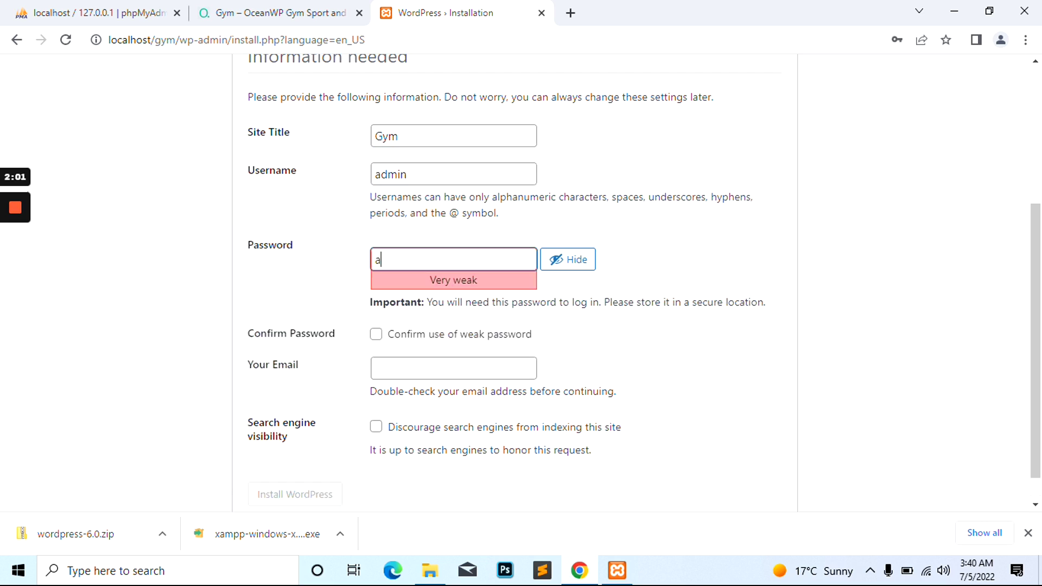
type("dmin321")
left_click(433, 335)
left_click(472, 260)
key("BackSpace")
key("BackSpace")
key("BackSpace")
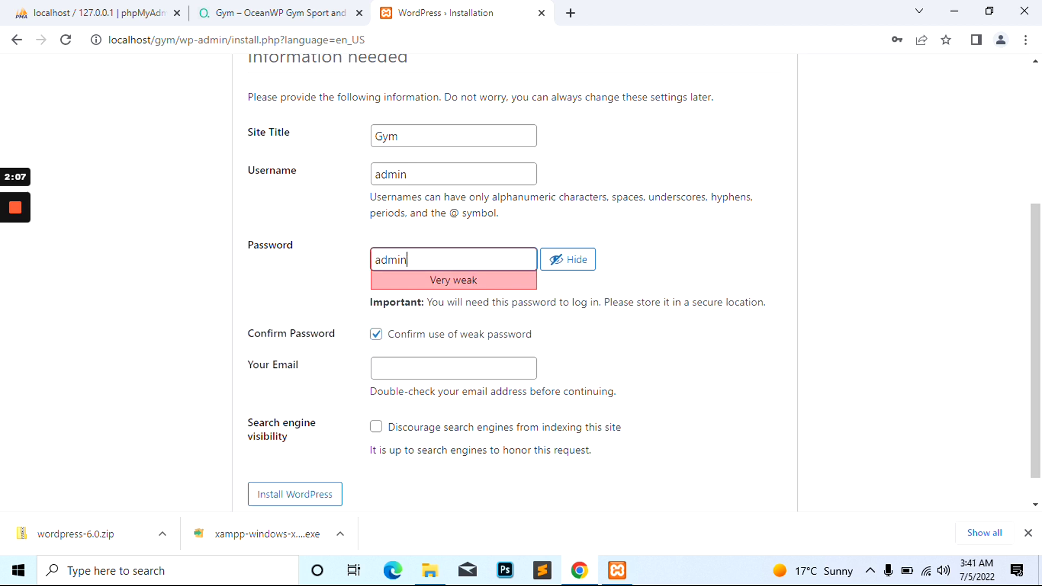
type("123")
Enter the admin e-mail address and start installing WordPress
left_click(445, 362)
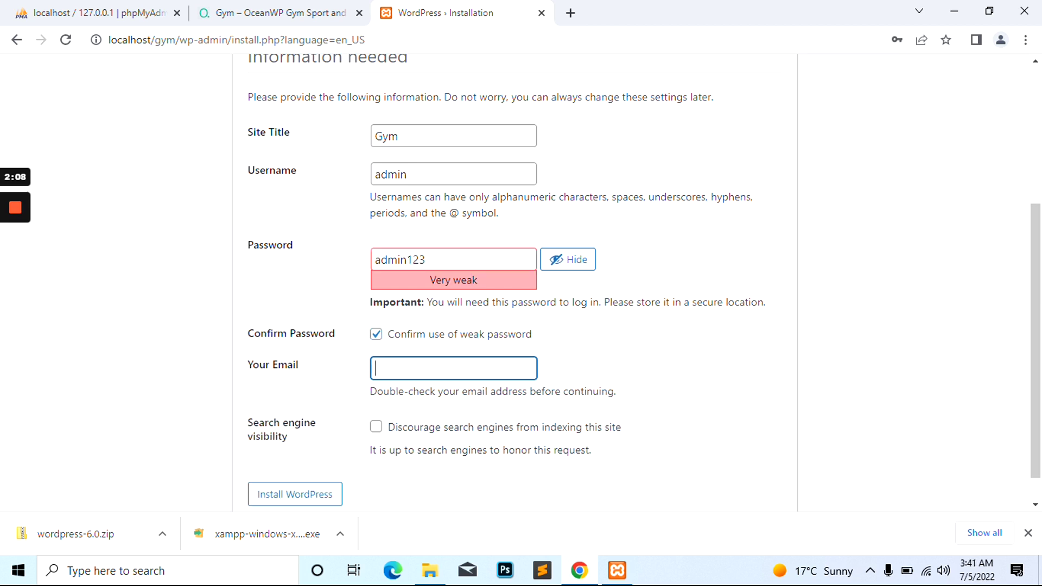
type("test@yormail.com")
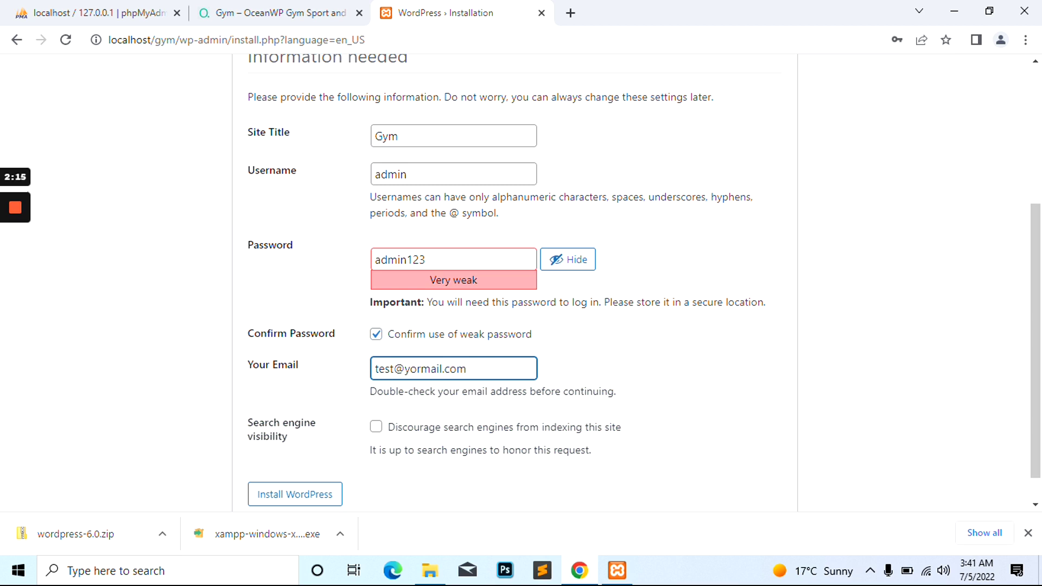
key("Tab")
scroll(356, 451, "down", 1)
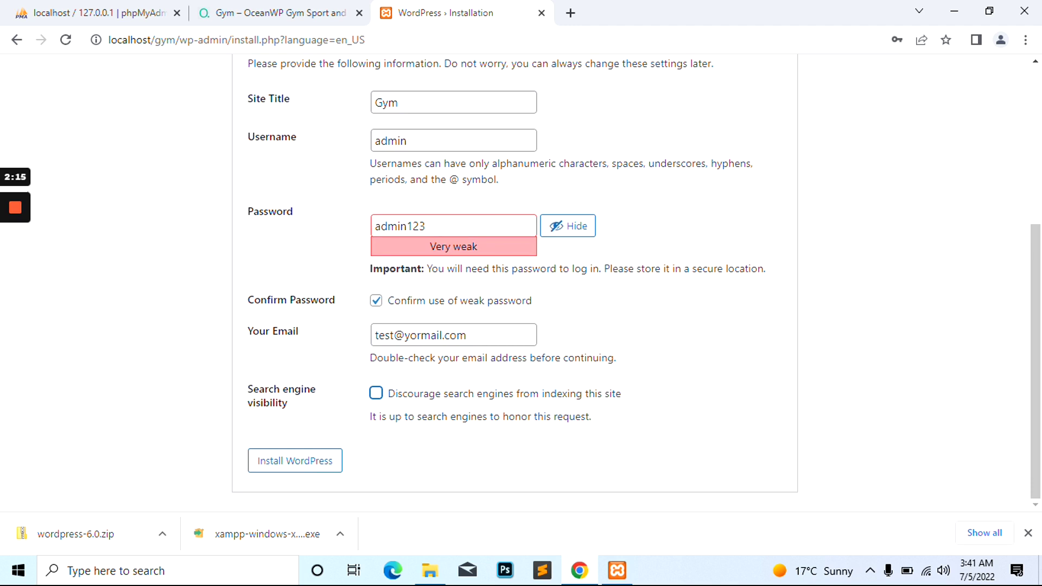
left_click(313, 464)
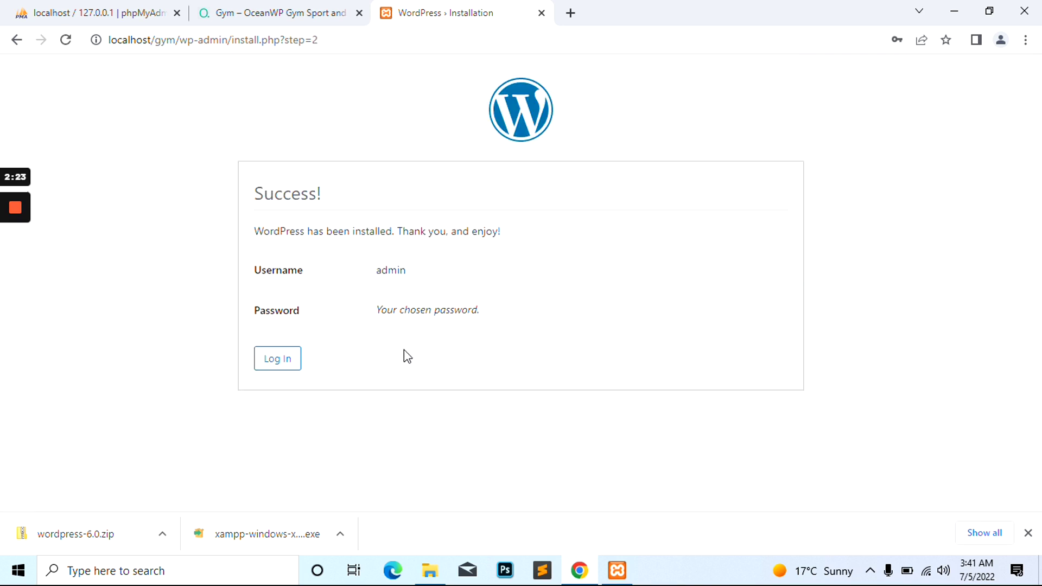
Go to the login page, then view the site by opening localhost/gym/ in a new tab
left_click(277, 360)
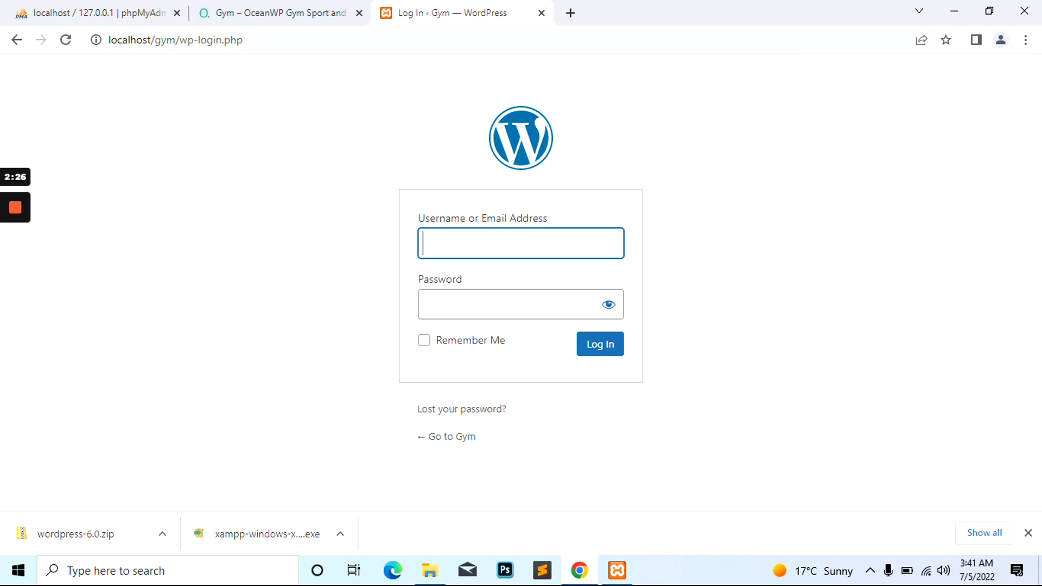
left_click_drag(180, 39, 95, 41)
key("ctrl+c")
key("ctrl+t")
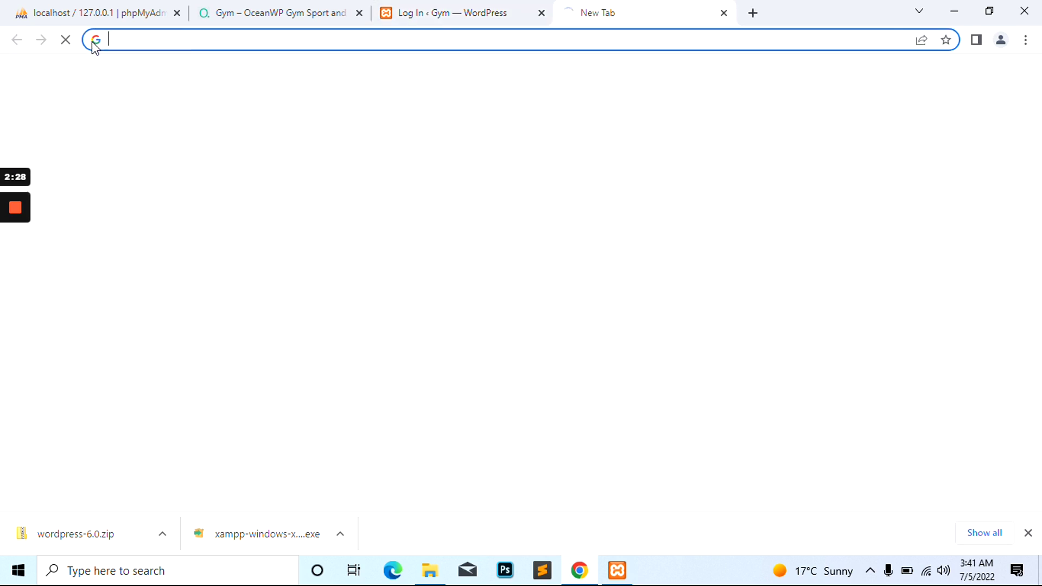
key("ctrl+v")
key("Return")
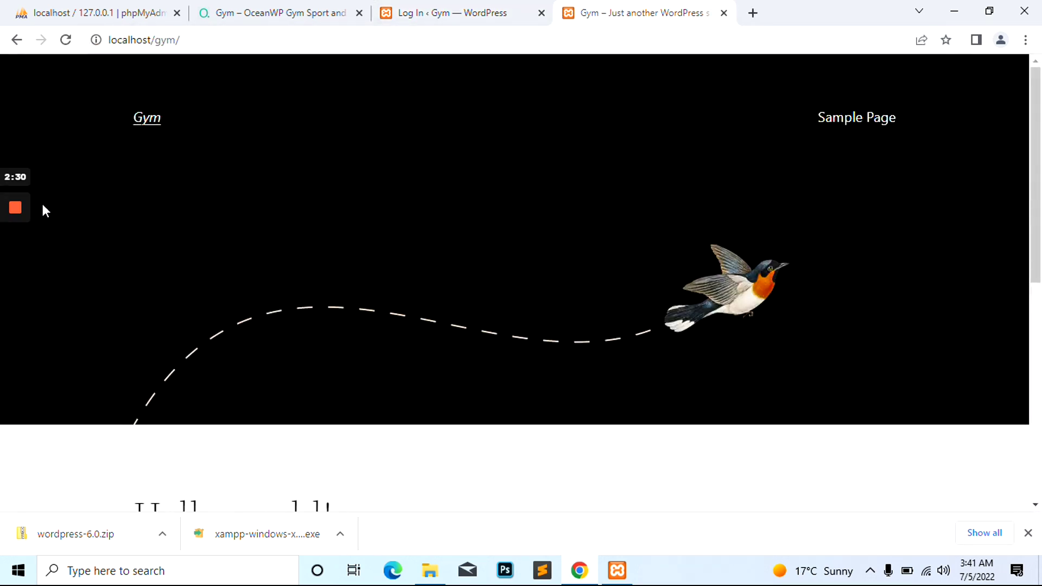
scroll(386, 280, "down", 4)
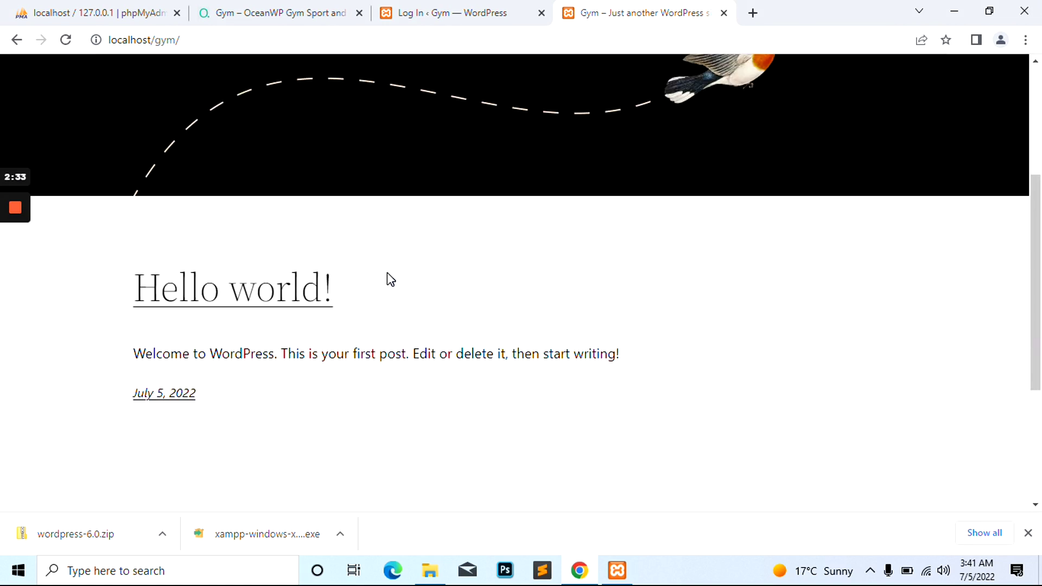
scroll(386, 272, "up", 1)
scroll(387, 272, "down", 2)
scroll(388, 274, "up", 5)
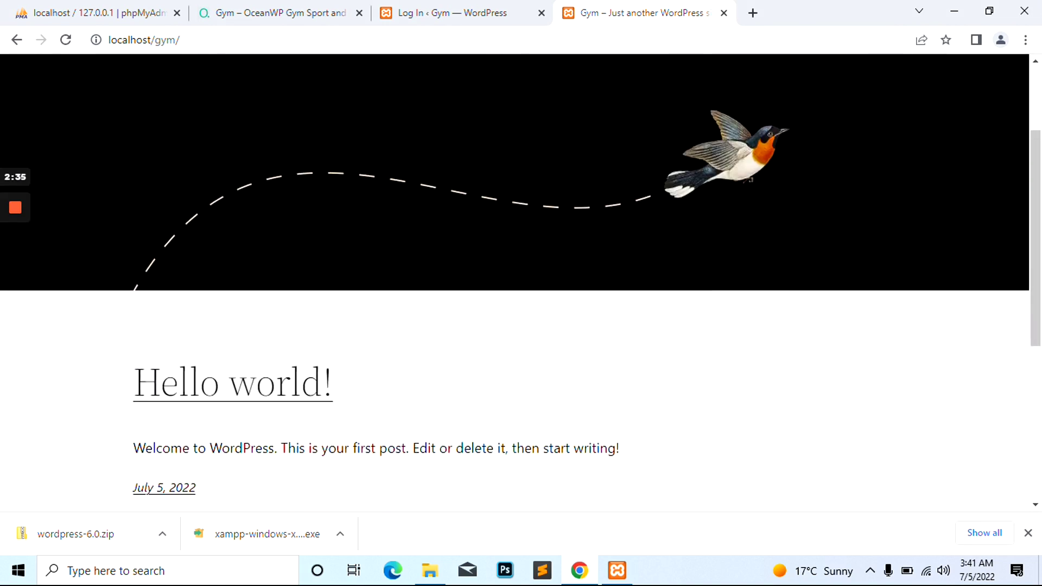
Log in as admin with the account password and Remember Me ticked
left_click(489, 12)
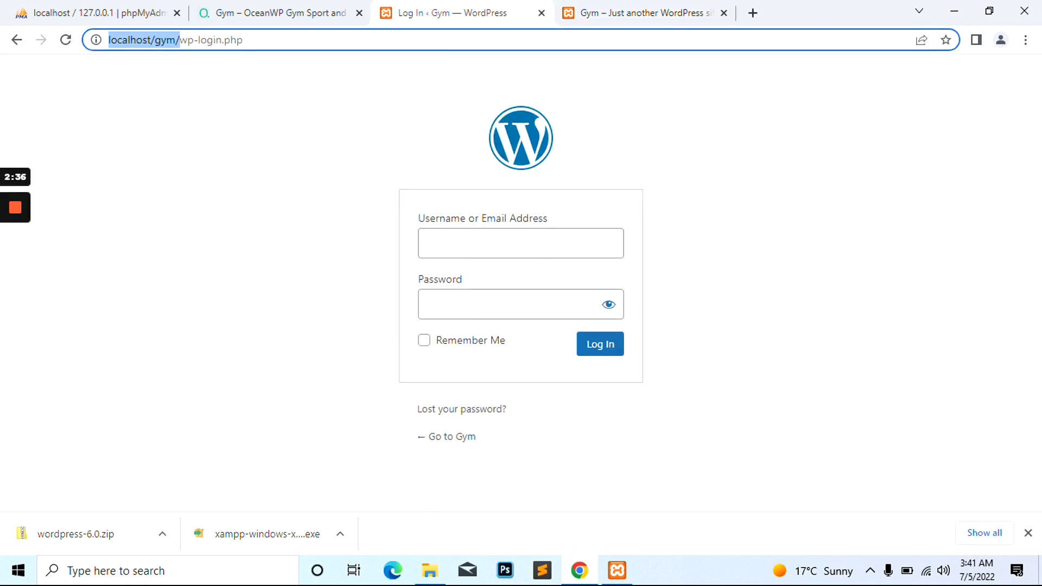
left_click(461, 243)
type("admin")
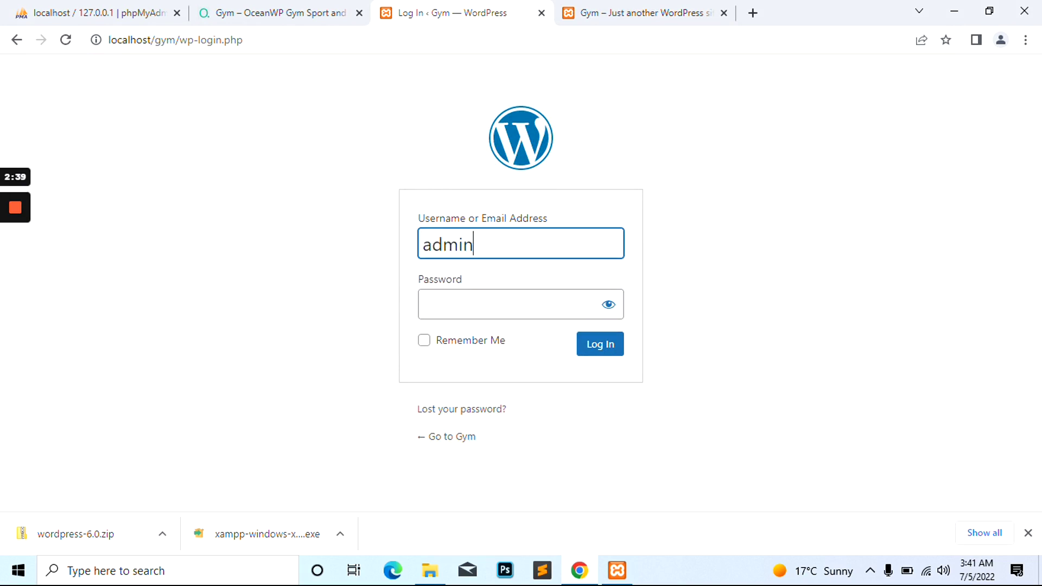
key("Tab")
type("admin")
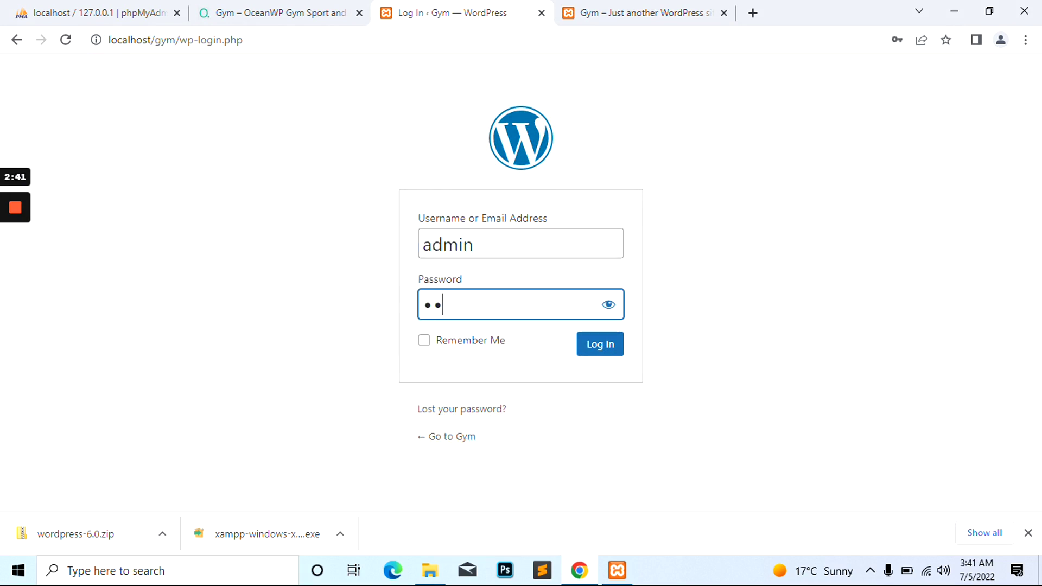
type("123")
left_click(498, 342)
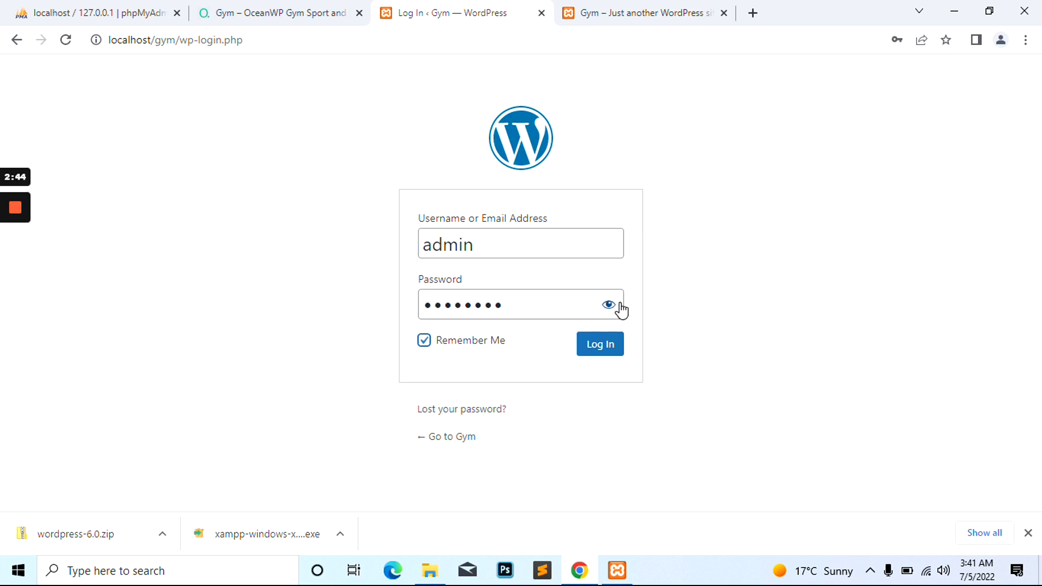
left_click(616, 308)
left_click(610, 305)
left_click(595, 345)
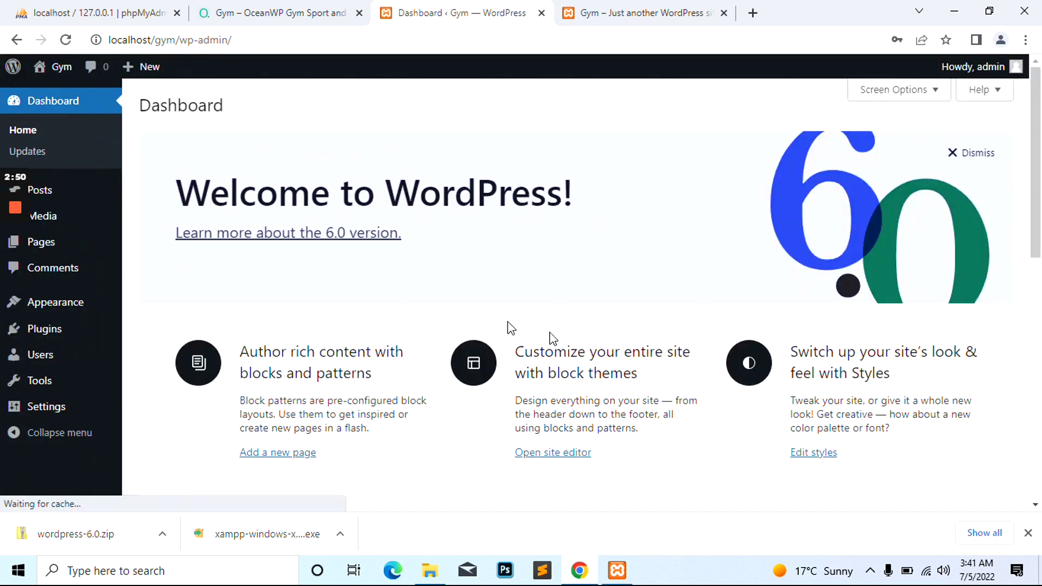
From Appearance > Themes > Add New, search 'oceanWP', install it and activate it
mouse_move(54, 305)
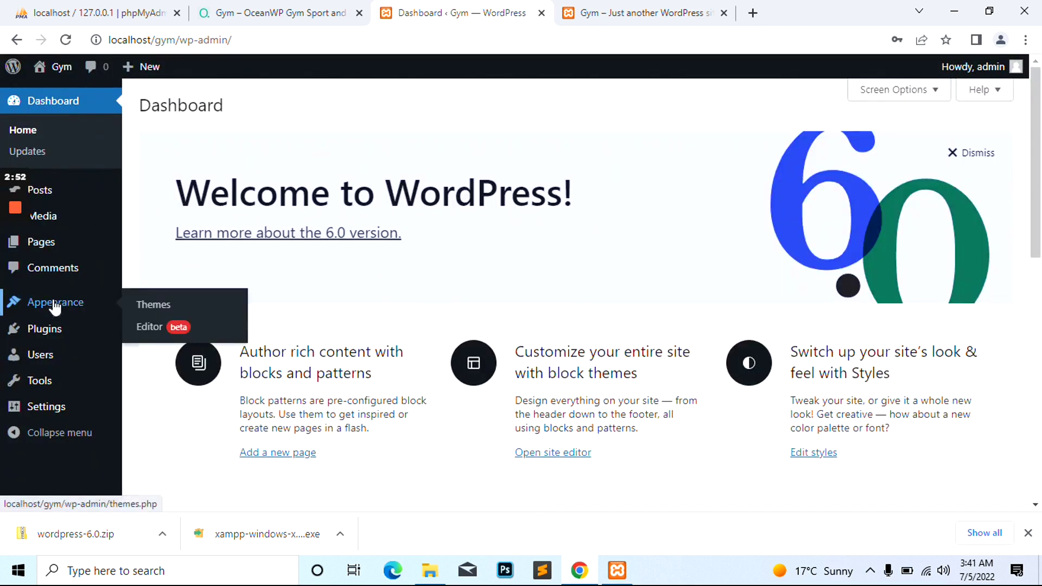
left_click(163, 304)
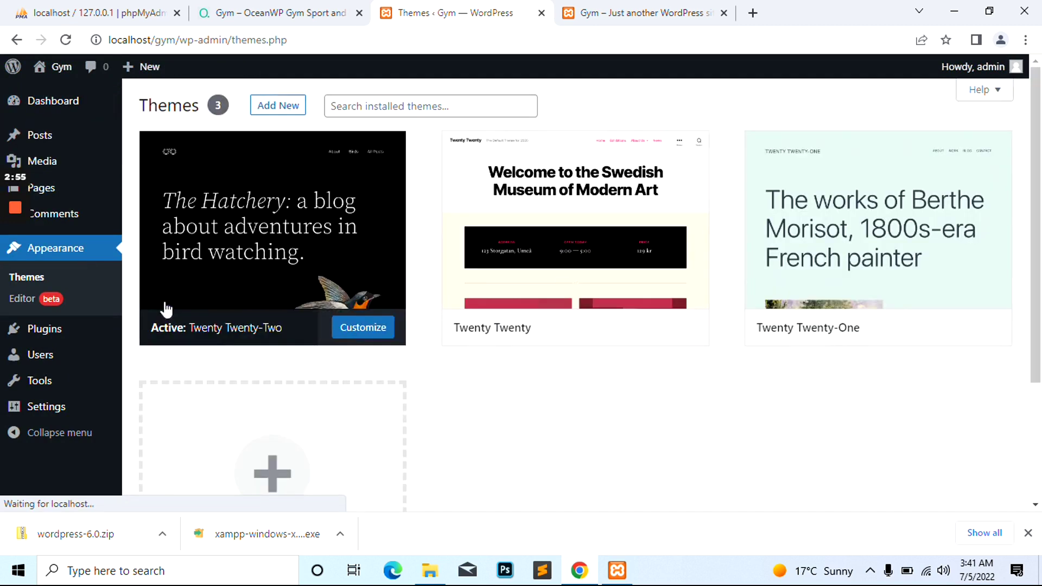
left_click(275, 106)
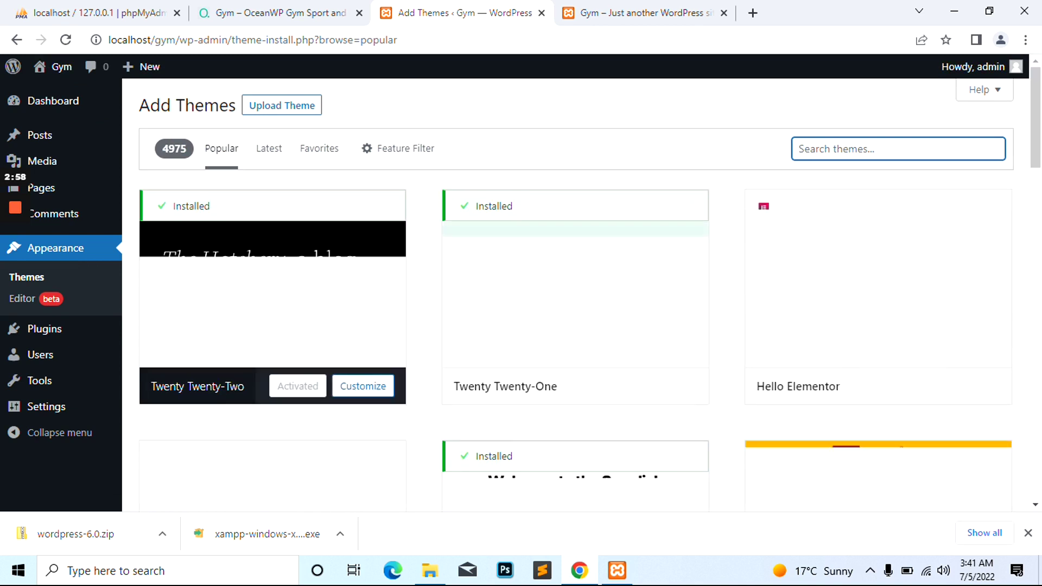
type("oce")
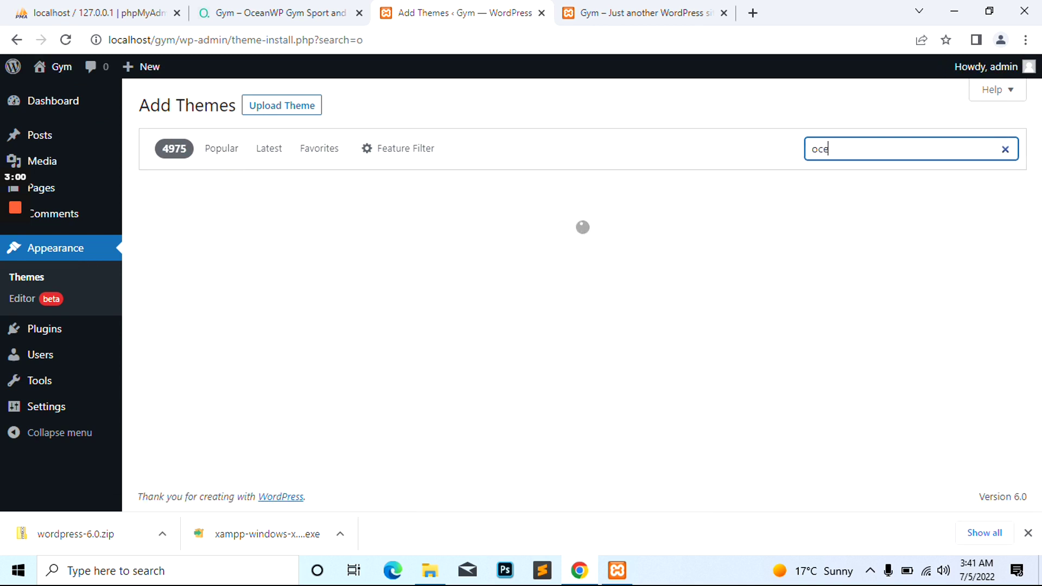
type("anWP")
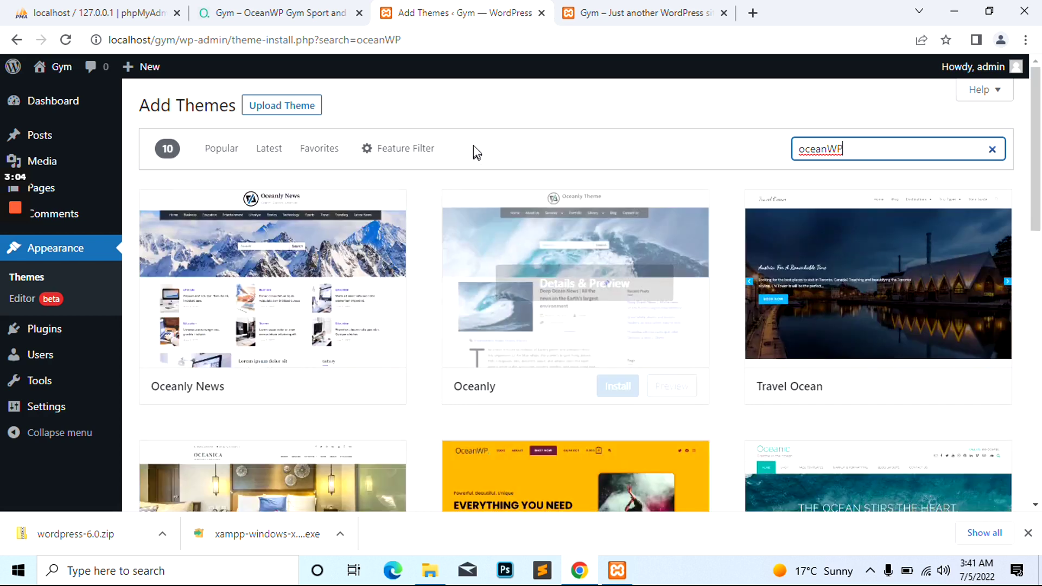
left_click(320, 389)
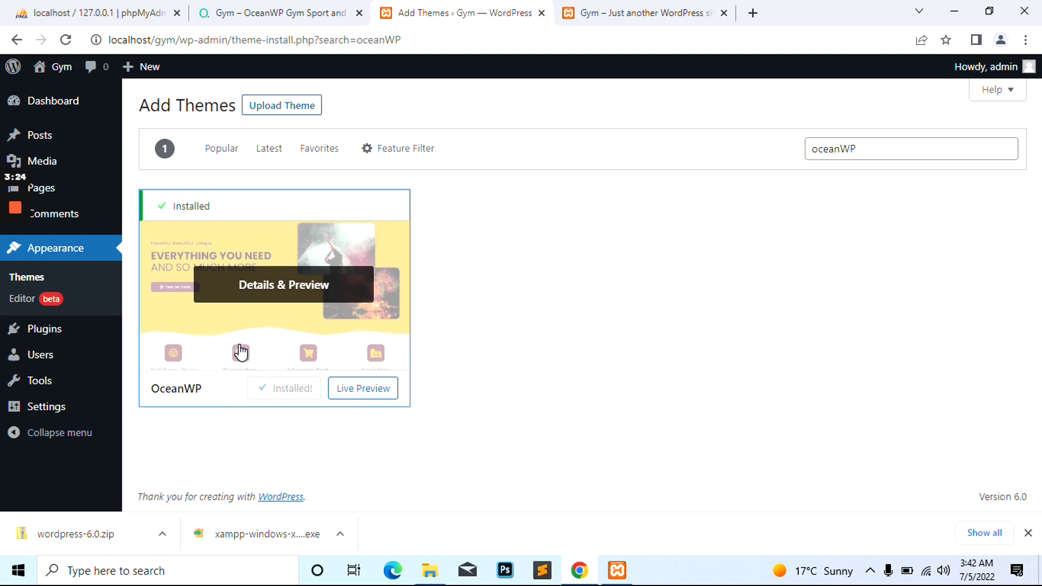
left_click(292, 391)
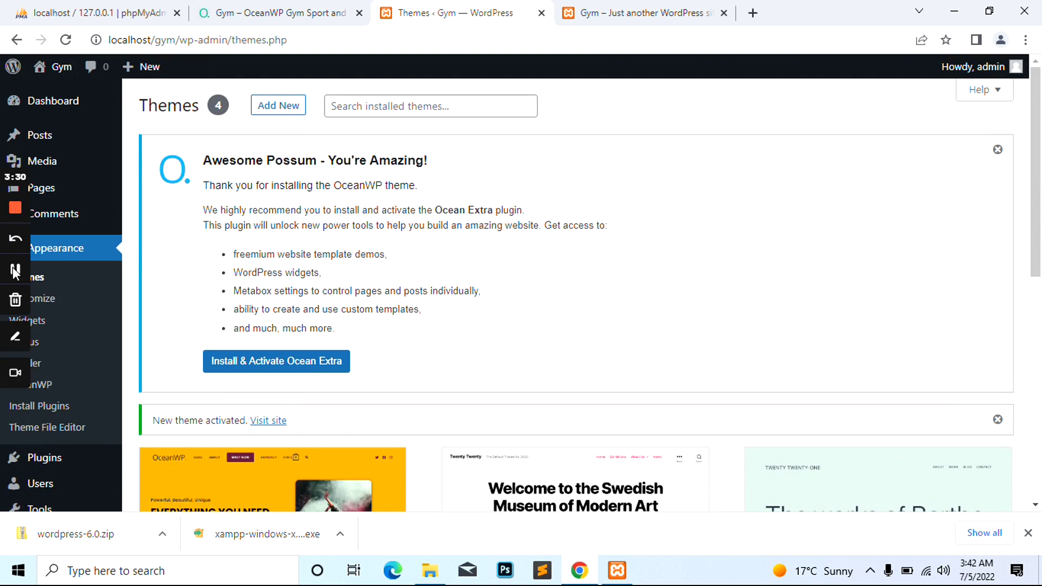
Install and activate Ocean Extra from the OceanWP notice, reaching the OceanWP opt-in screen
scroll(326, 336, "down", 3)
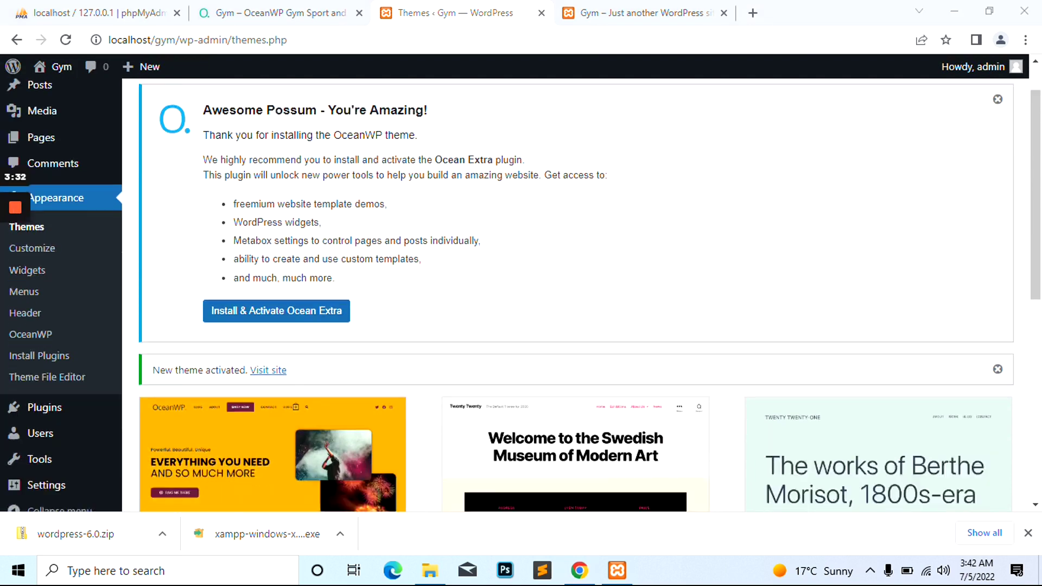
scroll(258, 274, "up", 3)
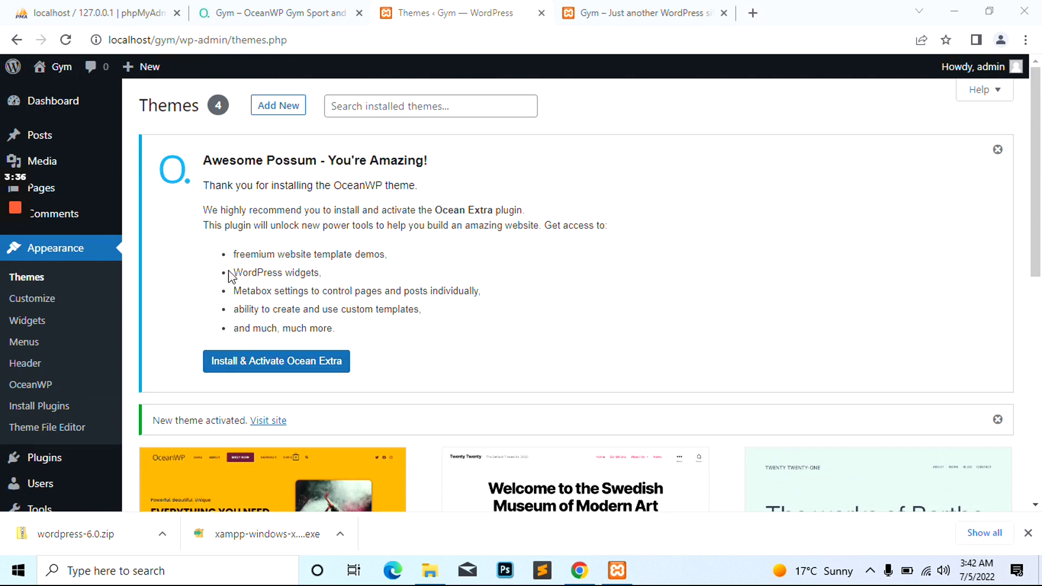
left_click(238, 370)
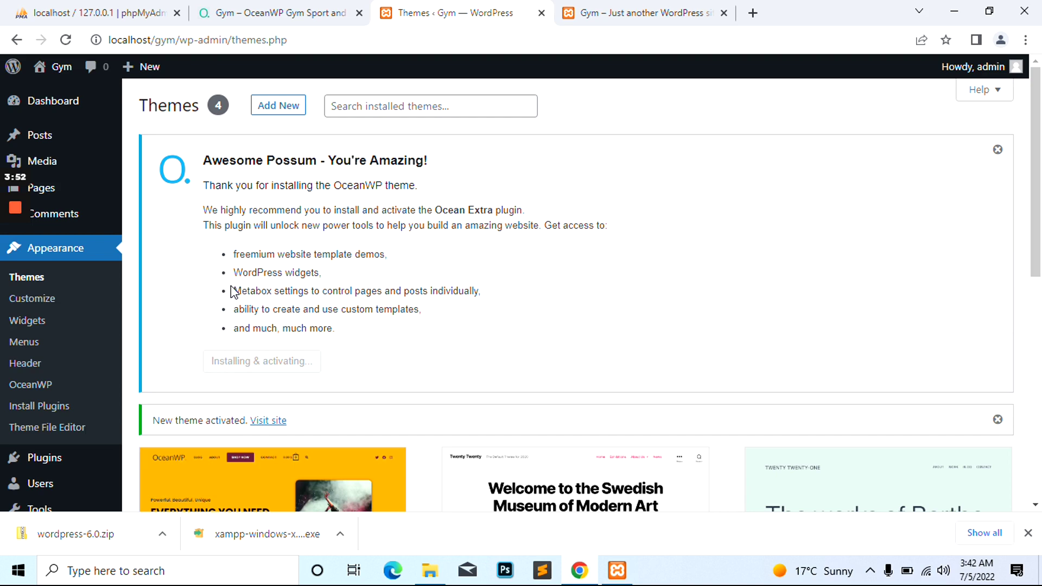
scroll(233, 291, "down", 3)
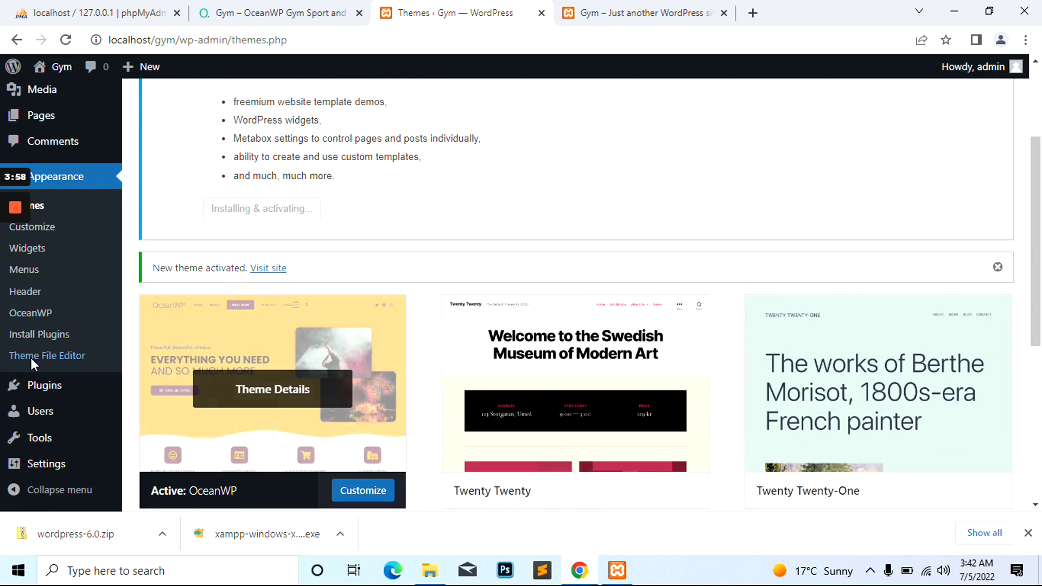
scroll(264, 288, "up", 3)
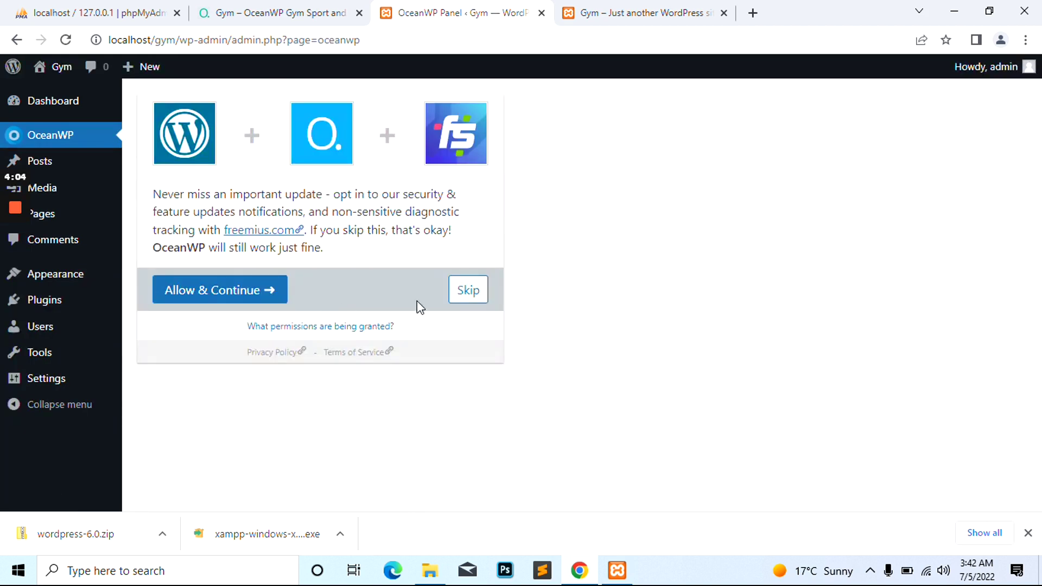
Decline the OceanWP security and feature update-notification opt-in
left_click(465, 291)
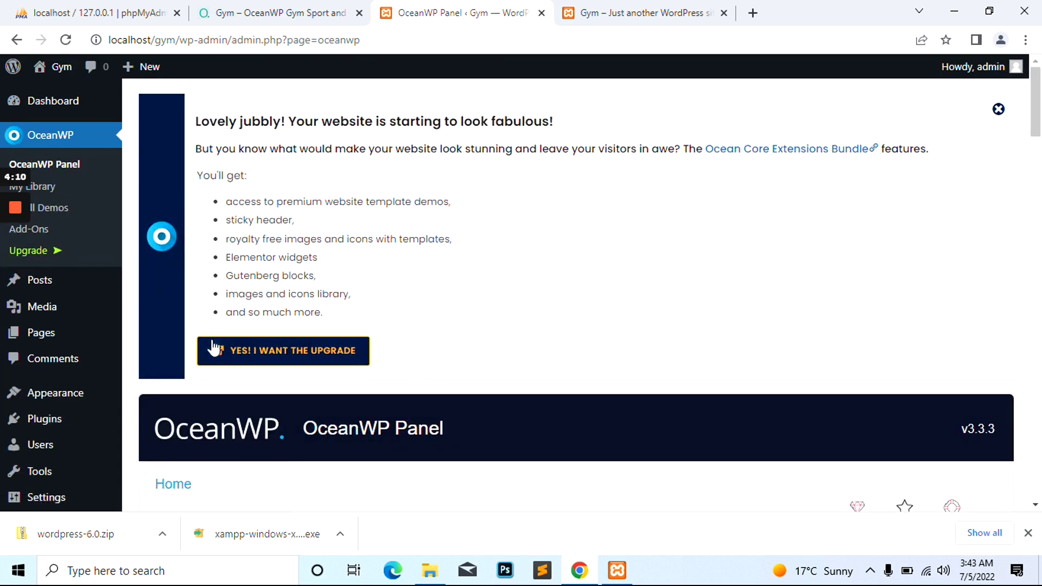
scroll(461, 282, "down", 6)
scroll(462, 282, "up", 7)
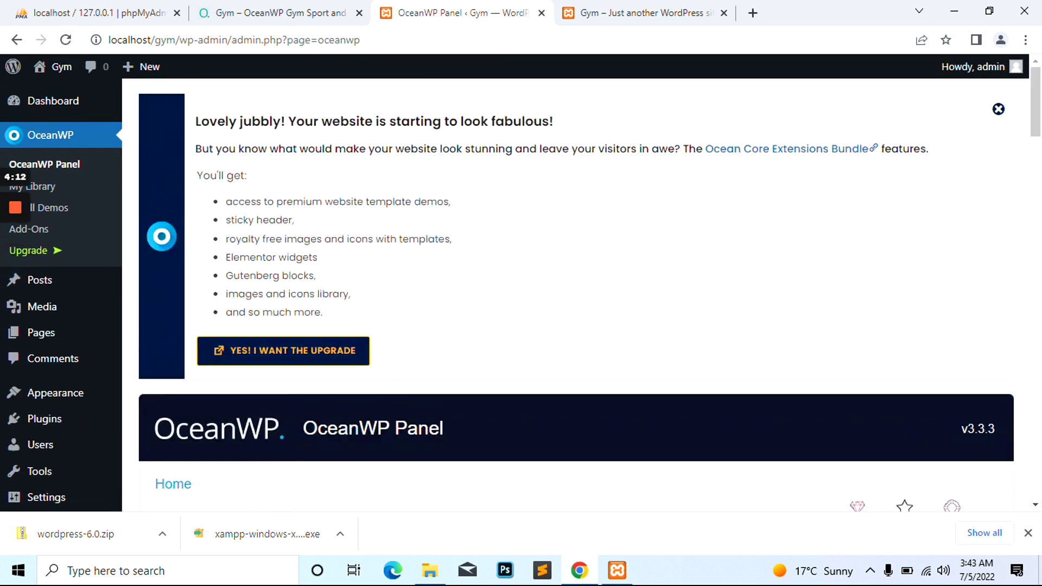
Open Install Demos under Ocean Images and scroll down toward the Gym demo
left_click(80, 208)
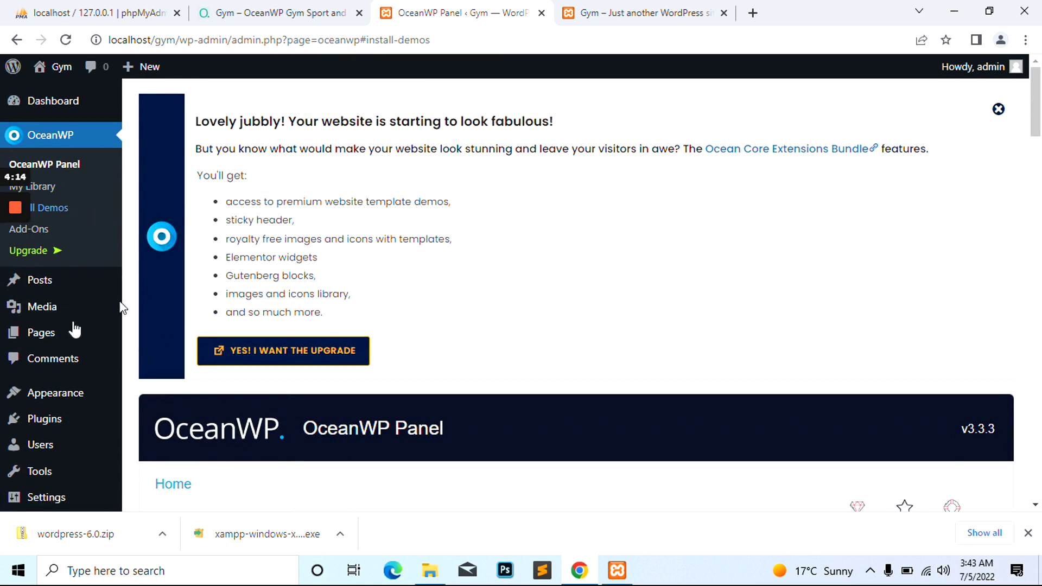
scroll(88, 244, "down", 5)
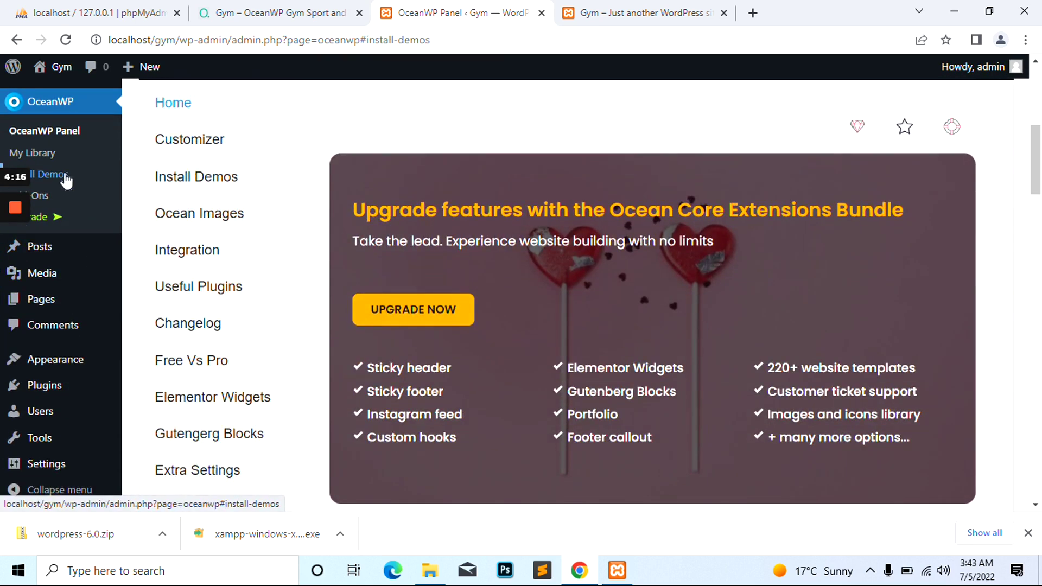
left_click(222, 213)
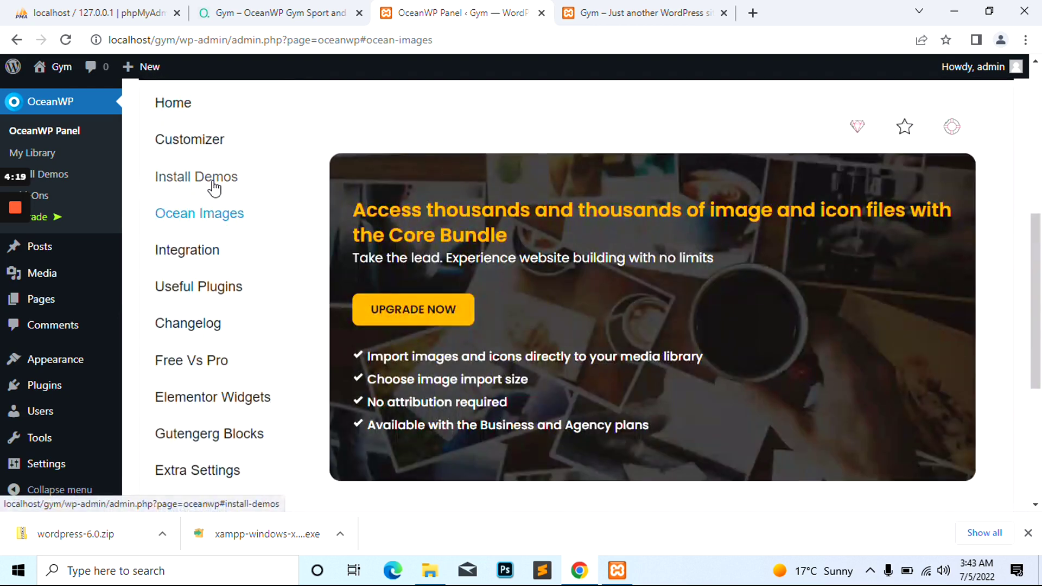
left_click(214, 179)
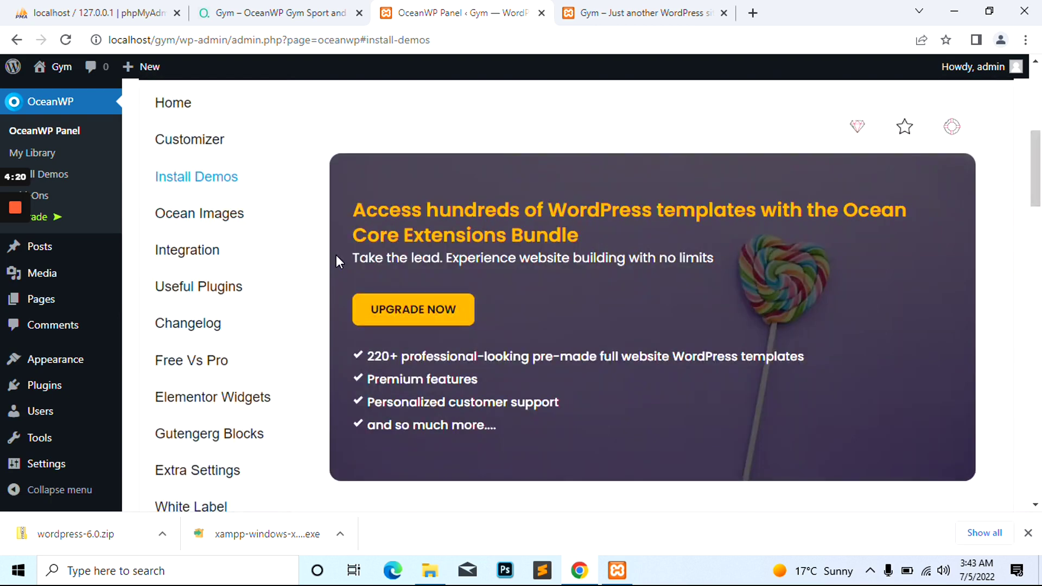
scroll(336, 258, "down", 10)
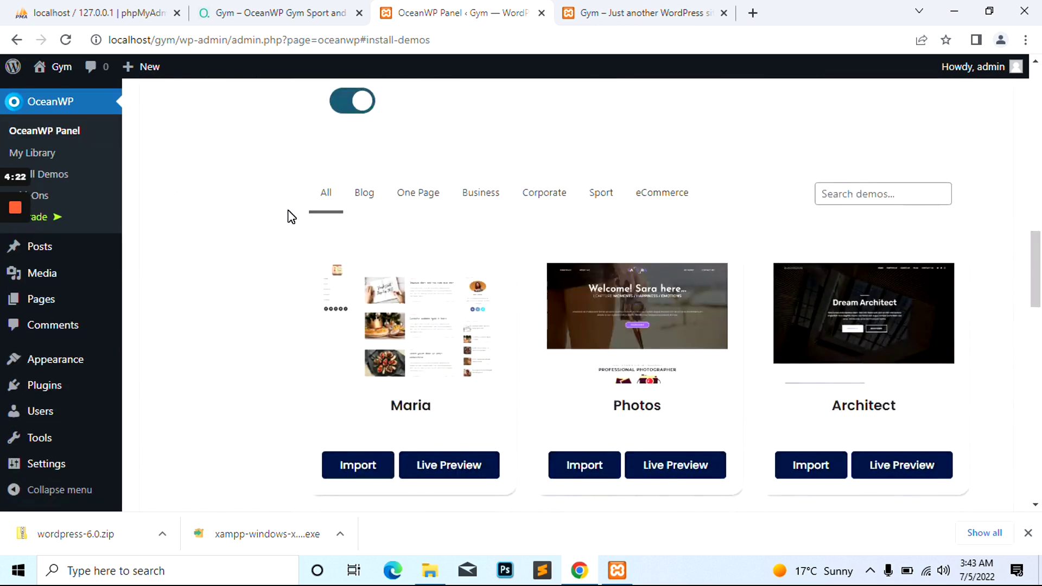
scroll(291, 217, "down", 5)
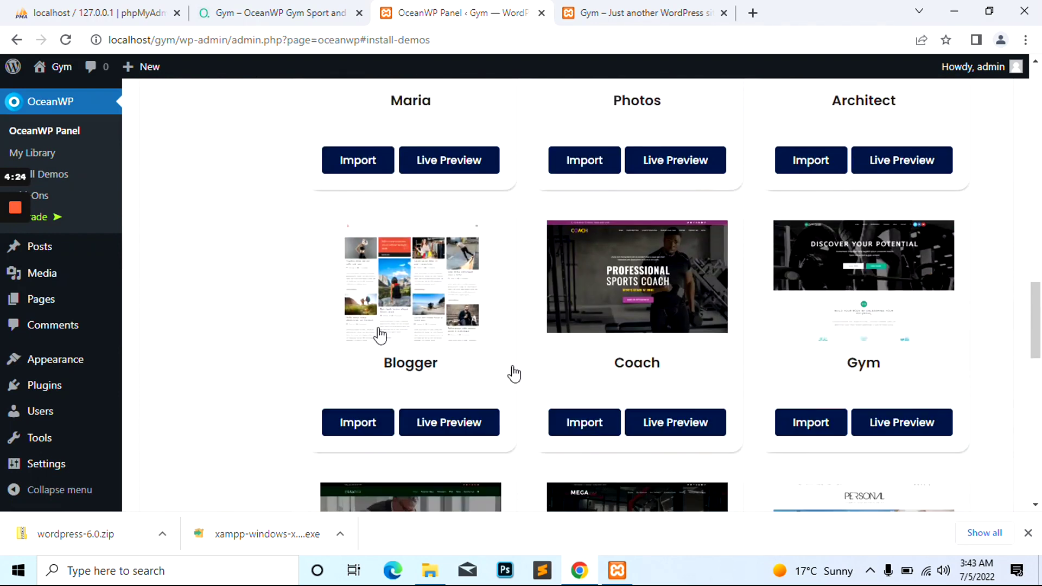
Start the Gym demo import, install Ocean Social Sharing, then view the front-page tab
left_click(811, 423)
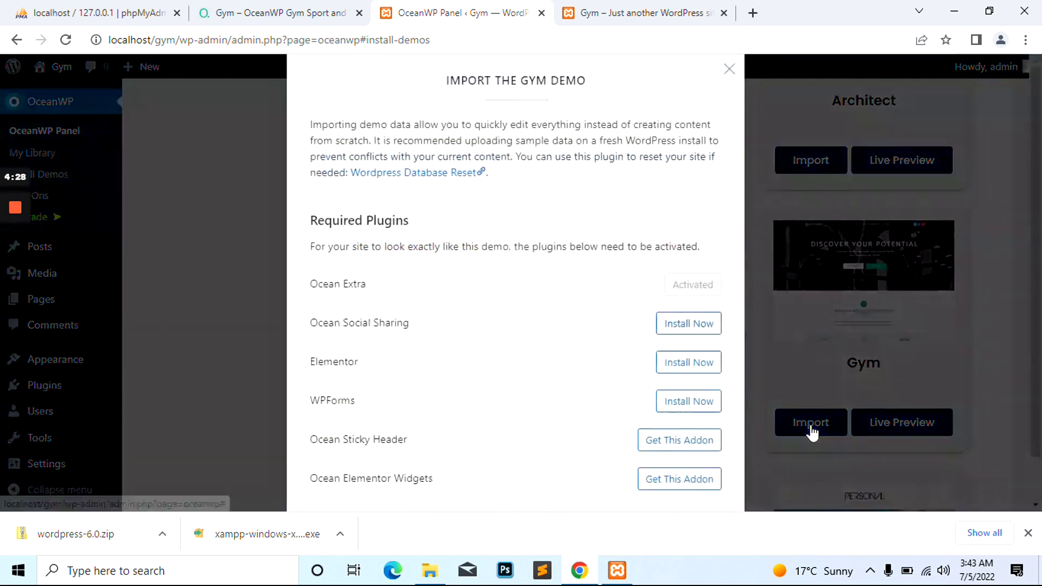
scroll(415, 268, "down", 1)
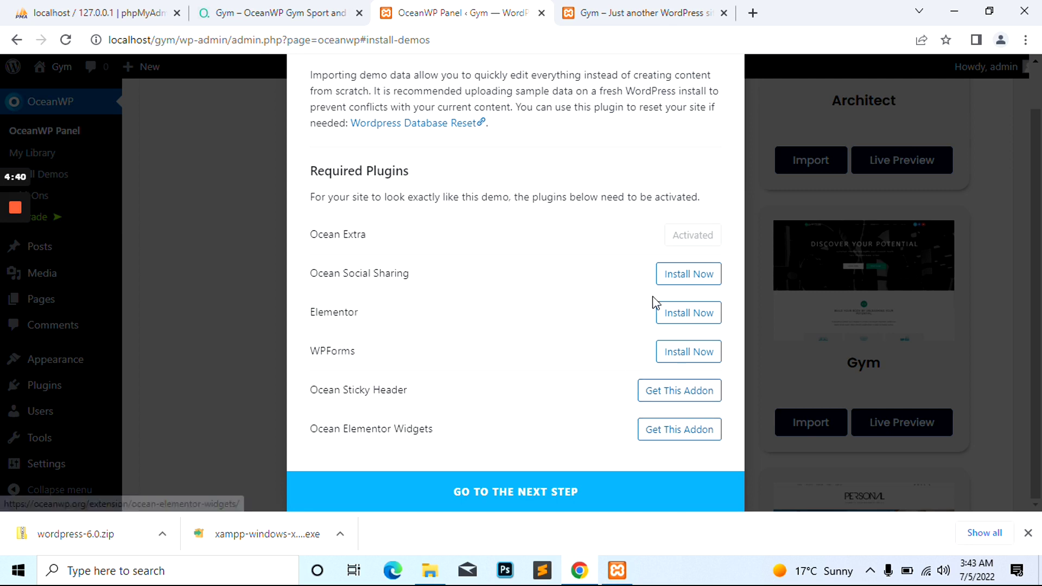
left_click(669, 283)
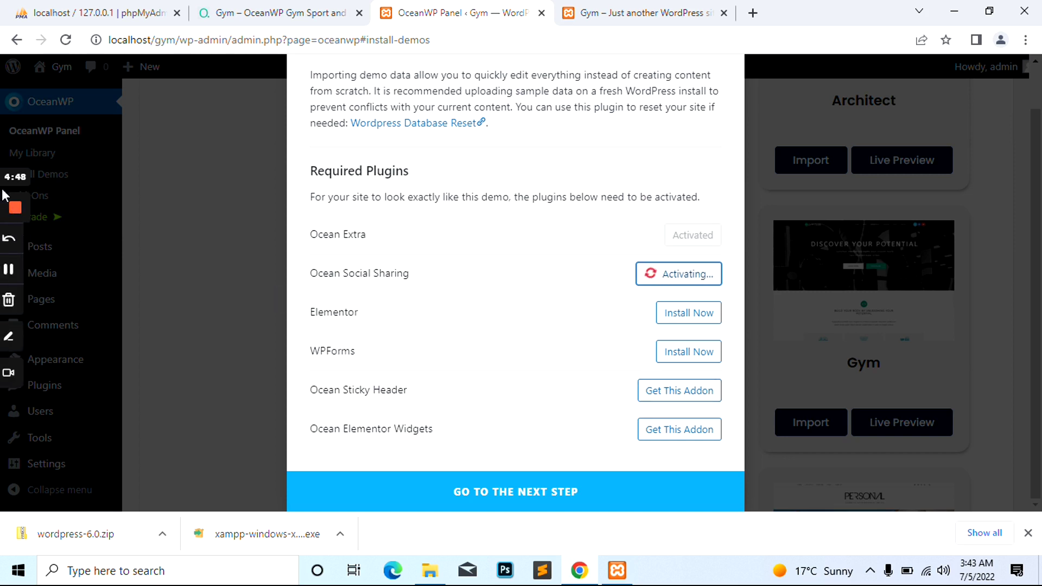
mouse_move(15, 219)
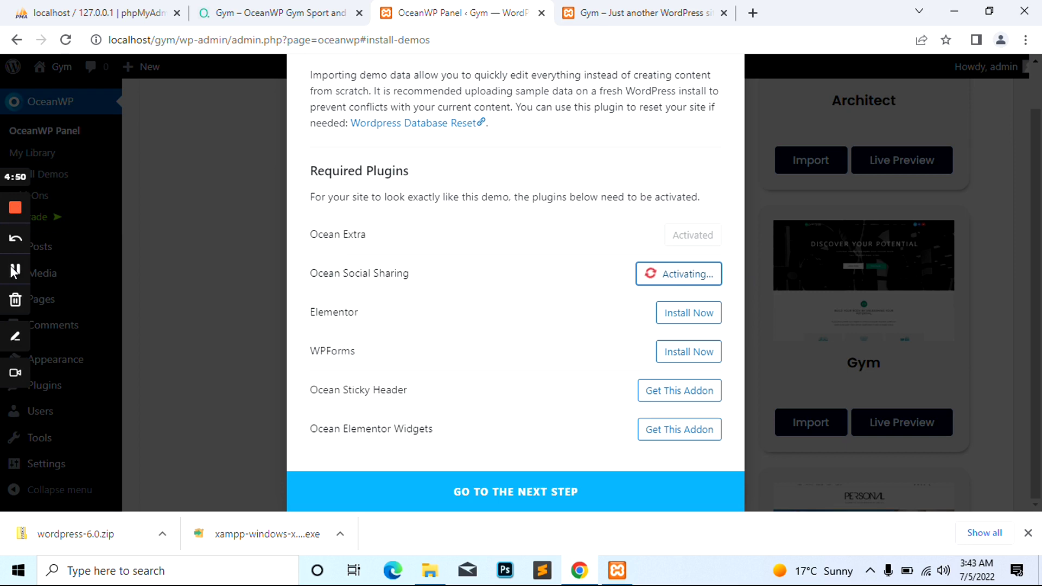
left_click(10, 265)
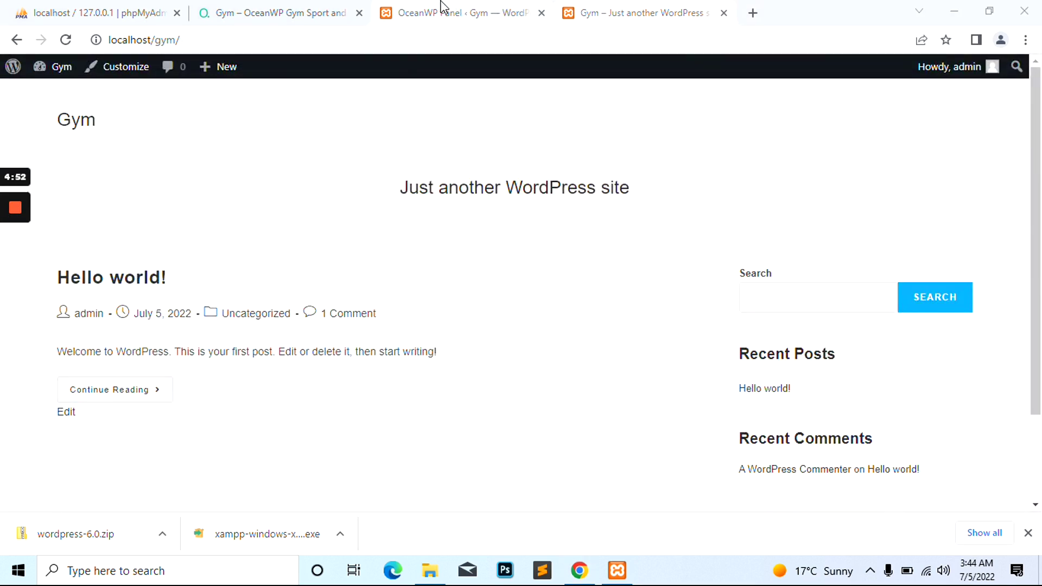
Check that Ocean Social Sharing, Elementor and WPForms are active, close the downloads bar, open Dashboard
left_click(442, 7)
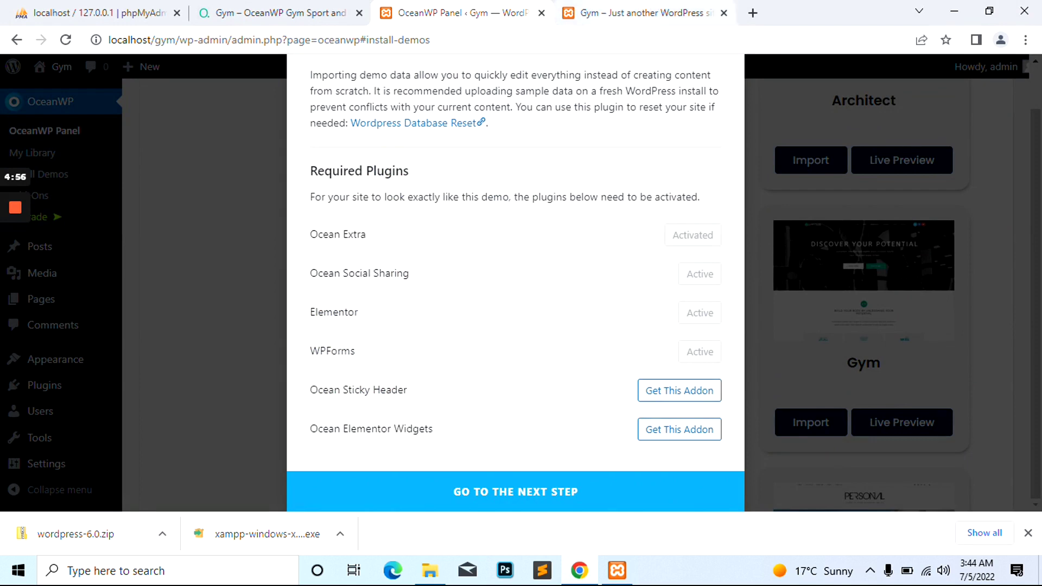
left_click(632, 8)
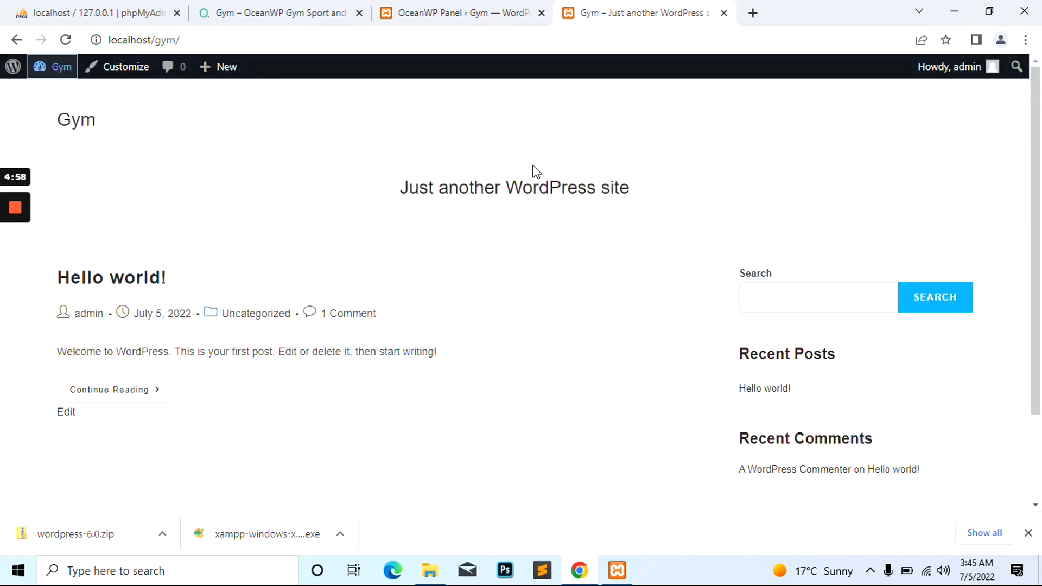
scroll(488, 181, "down", 2)
scroll(486, 177, "up", 2)
scroll(489, 181, "down", 2)
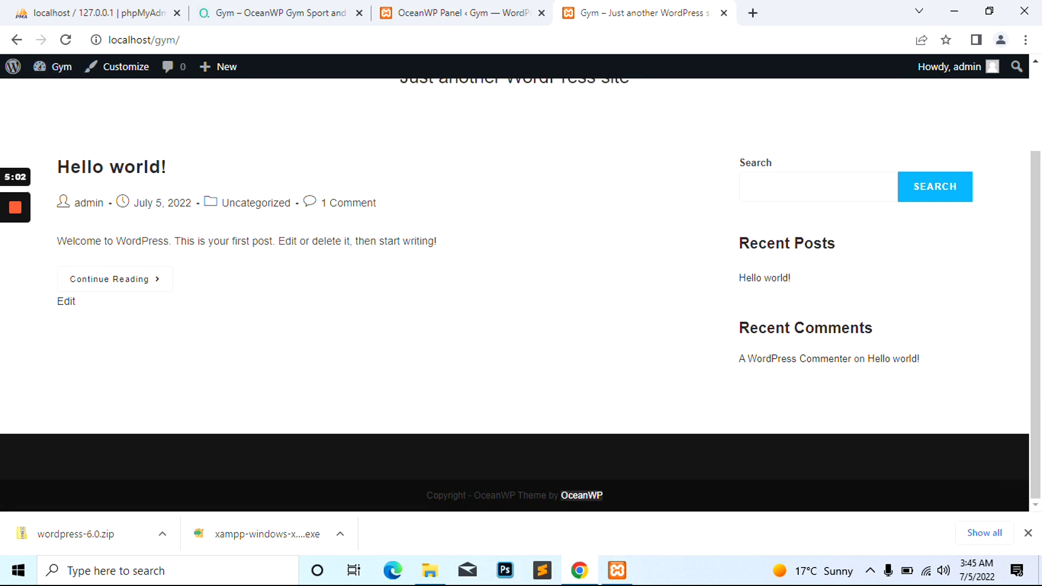
left_click(1028, 533)
scroll(533, 333, "up", 2)
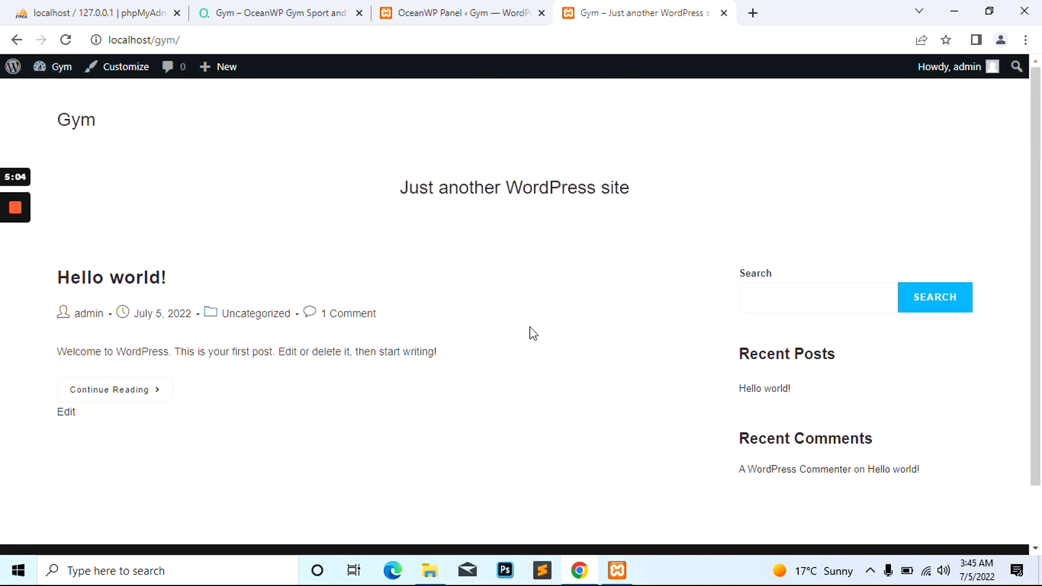
left_click(52, 138)
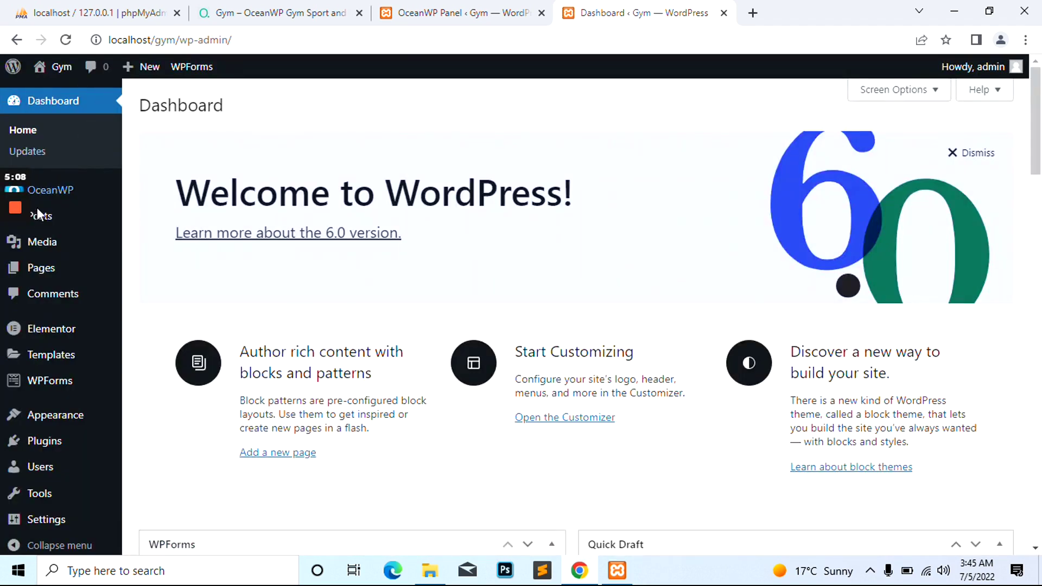
Browse the Pages and Posts lists, then go back to the OceanWP Gym import
left_click(49, 279)
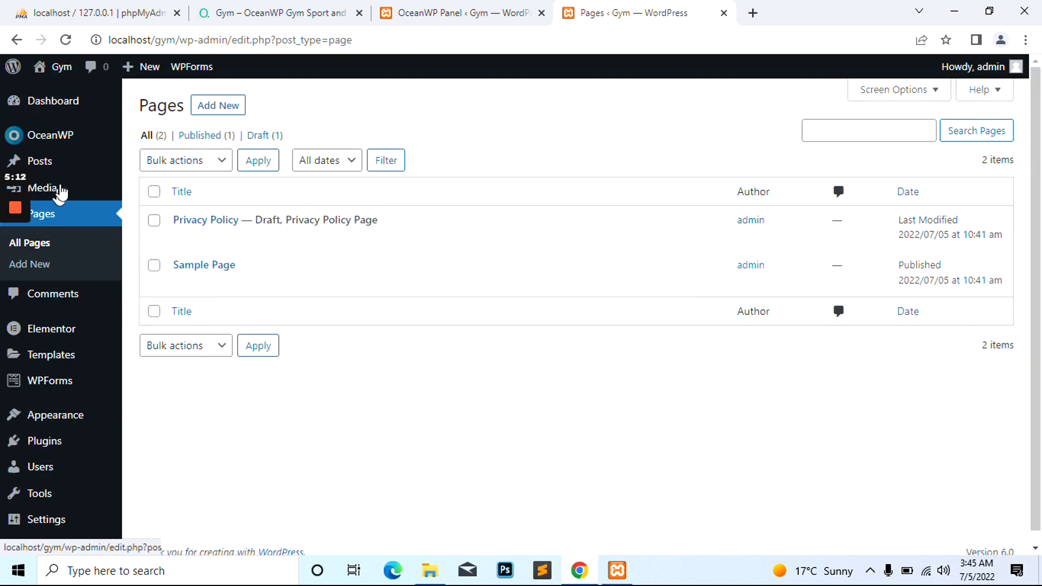
left_click(65, 171)
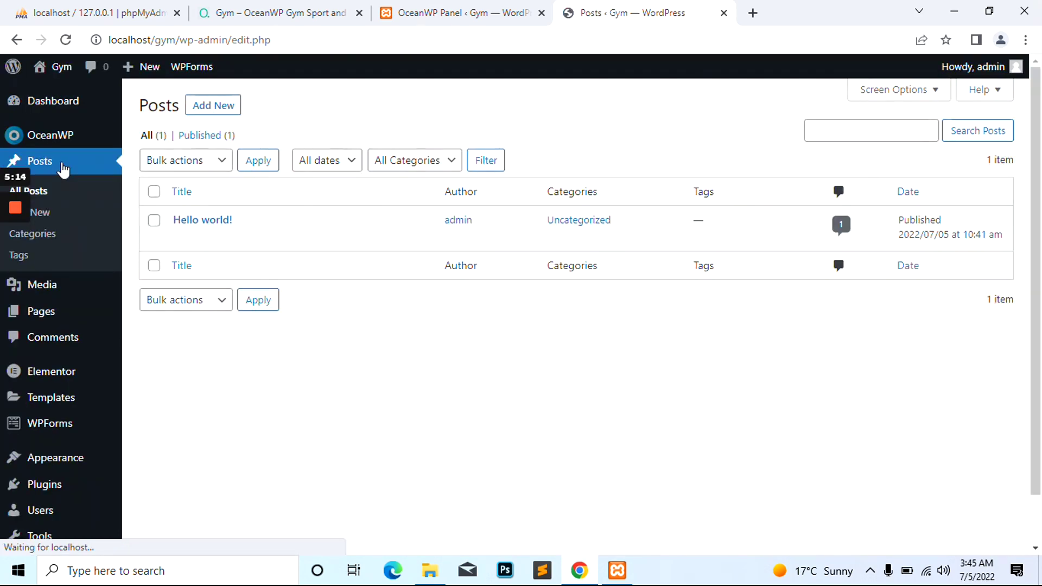
left_click(455, 9)
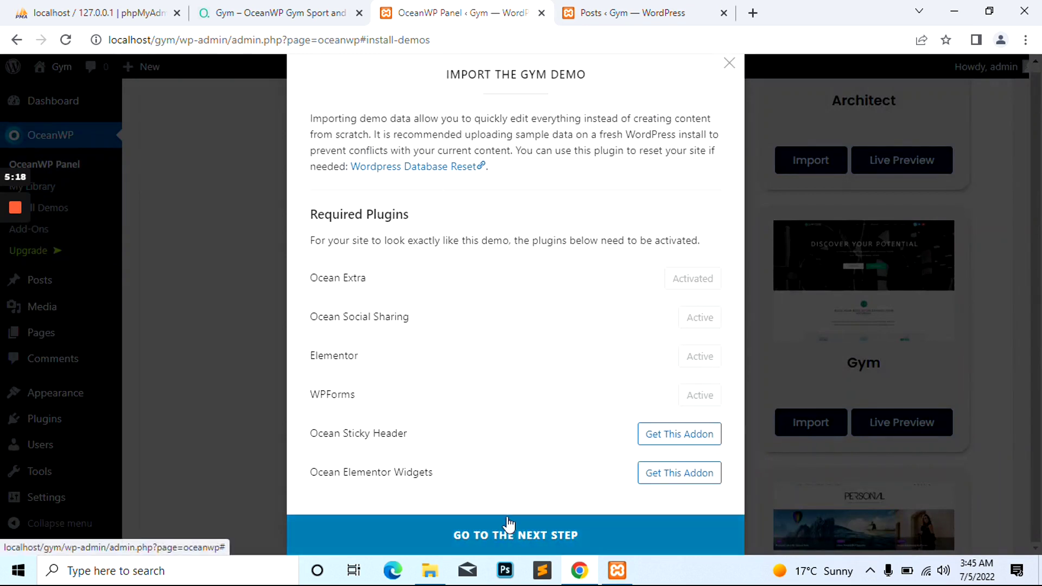
Import the Gym demo with all four options checked and open the result at localhost/gym
left_click(495, 534)
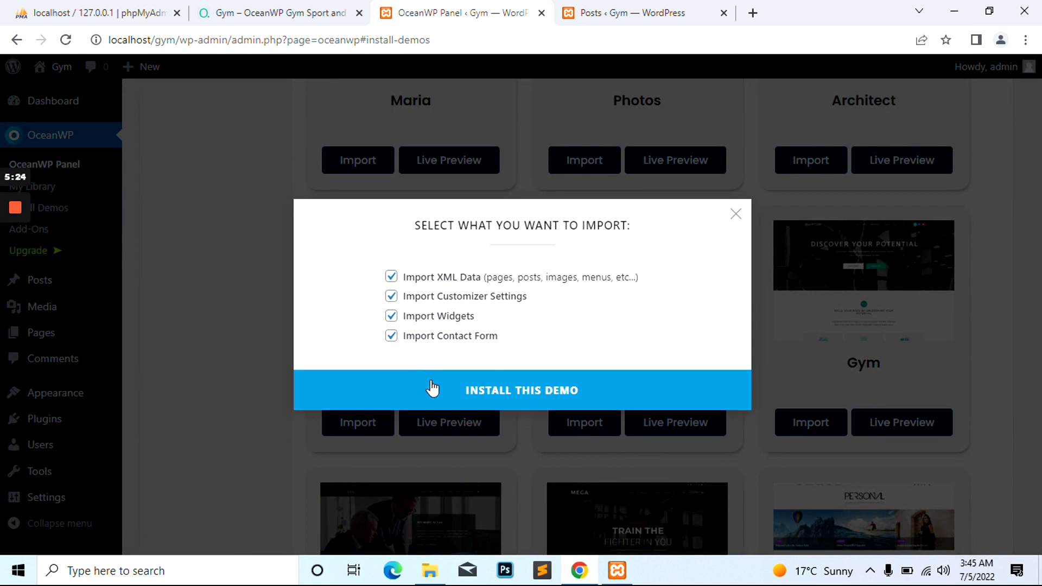
left_click(529, 399)
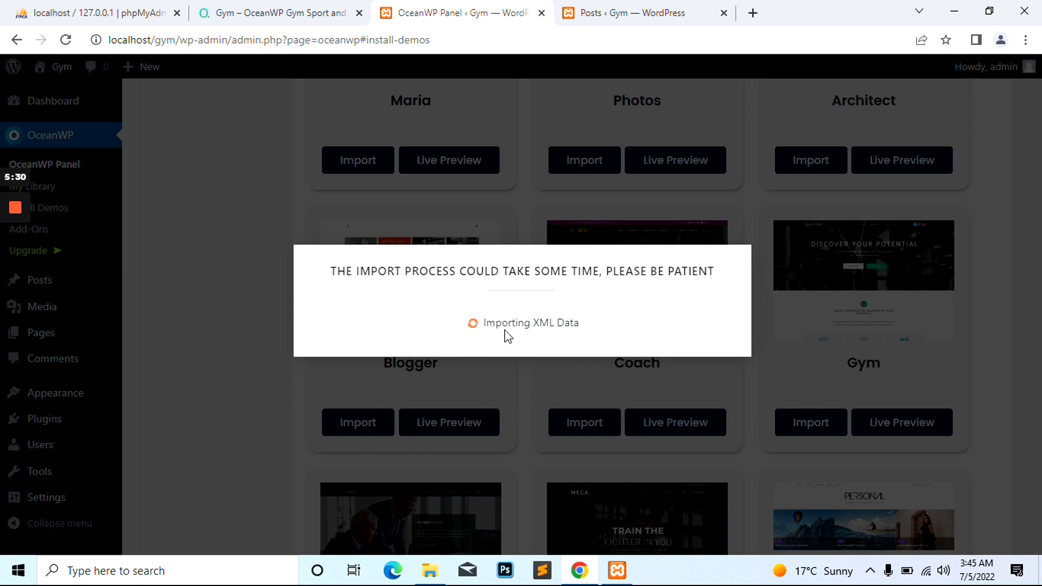
mouse_move(15, 233)
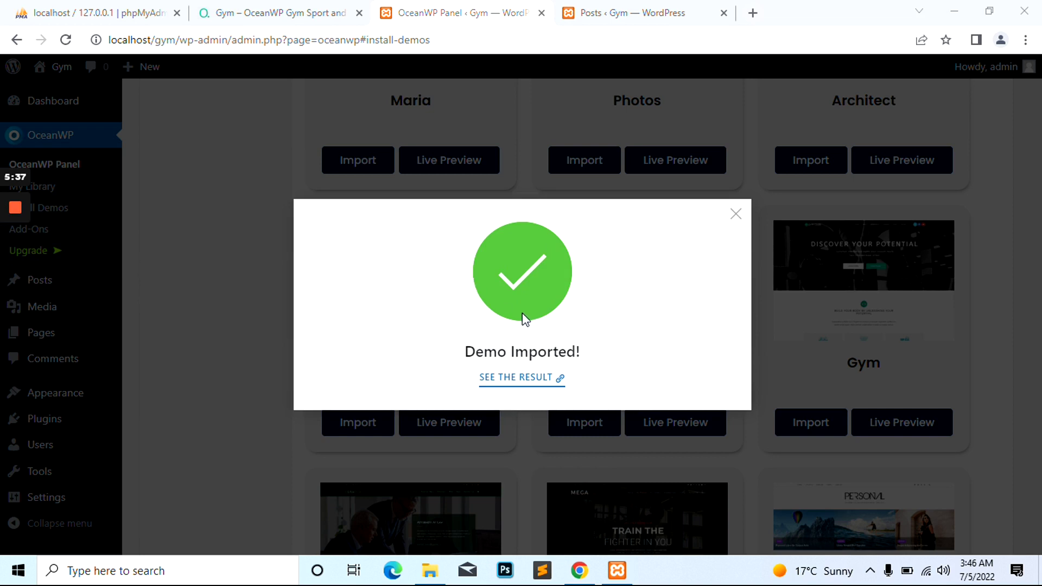
left_click(524, 384)
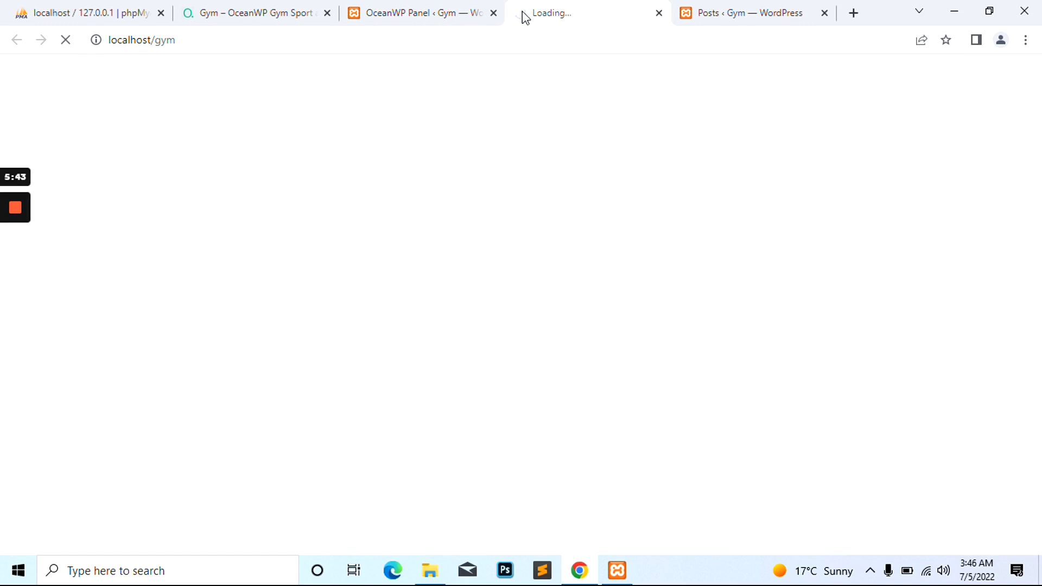
Close the Posts tab and scroll the Gym Club homepage down to the footer and back
middle_click(733, 9)
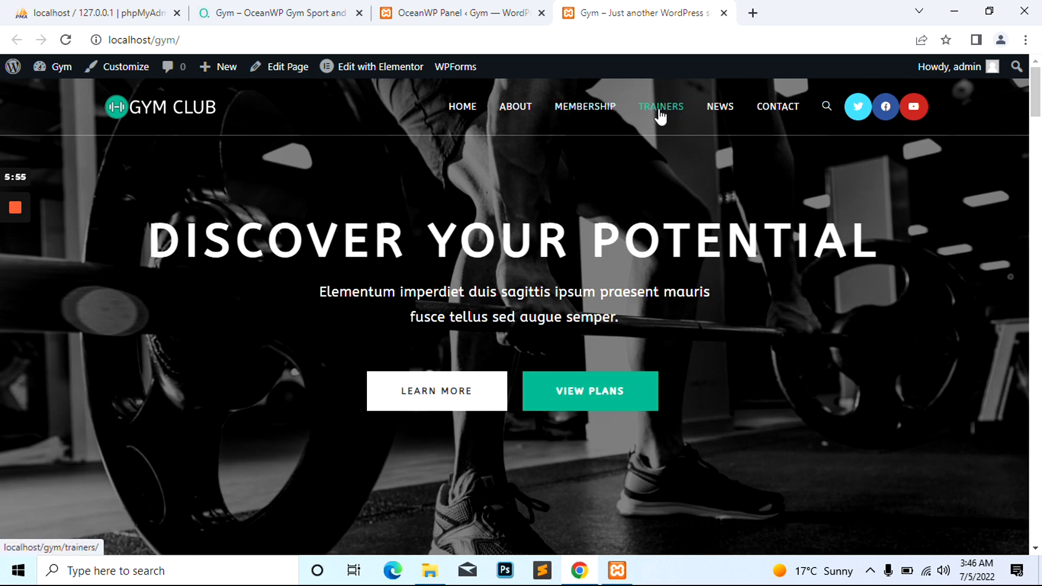
scroll(484, 272, "down", 10)
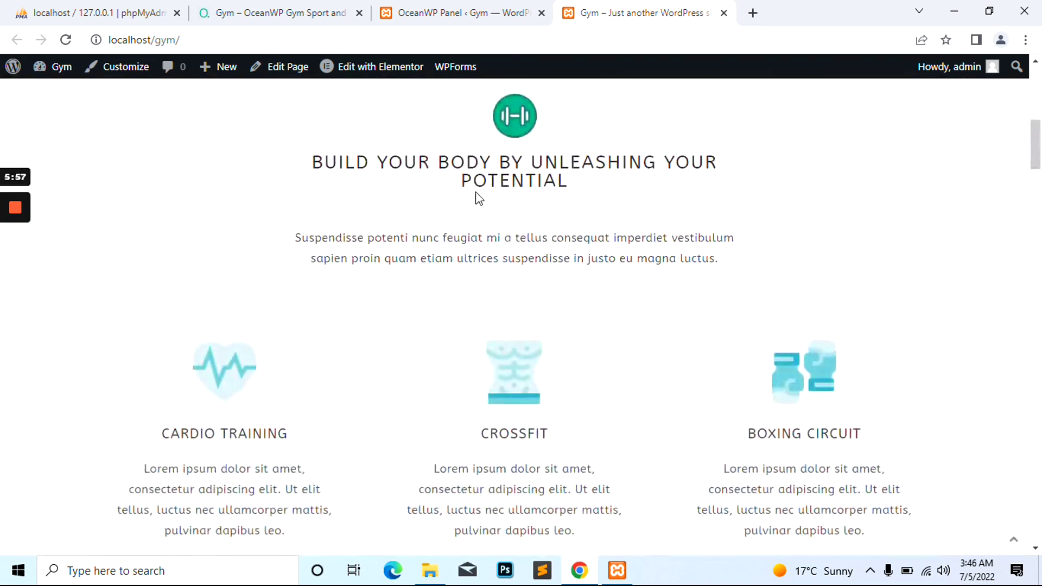
scroll(478, 199, "up", 8)
scroll(407, 216, "down", 8)
scroll(407, 216, "down", 6)
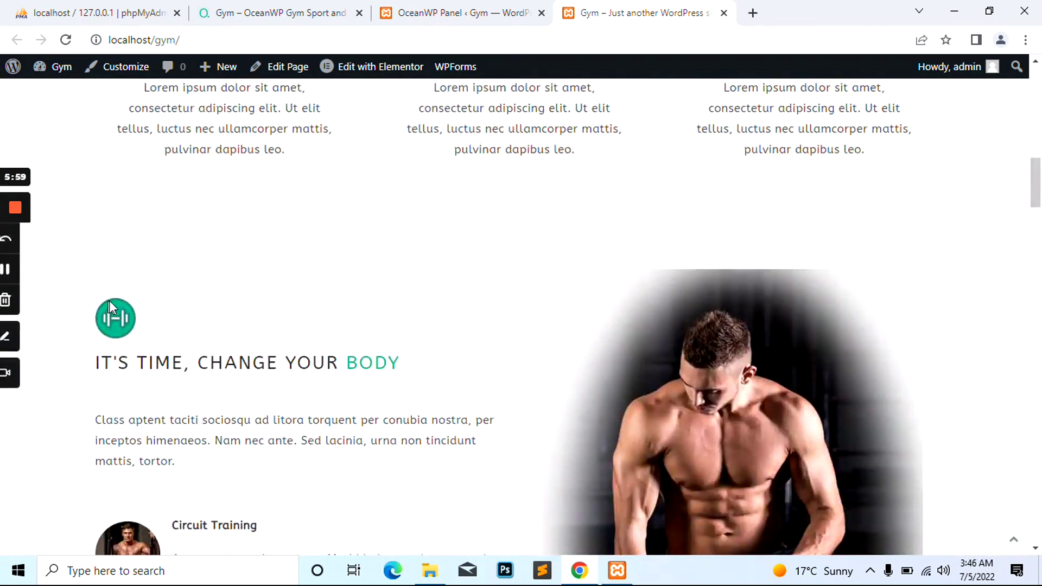
scroll(490, 283, "down", 6)
scroll(675, 288, "up", 1)
scroll(430, 314, "down", 8)
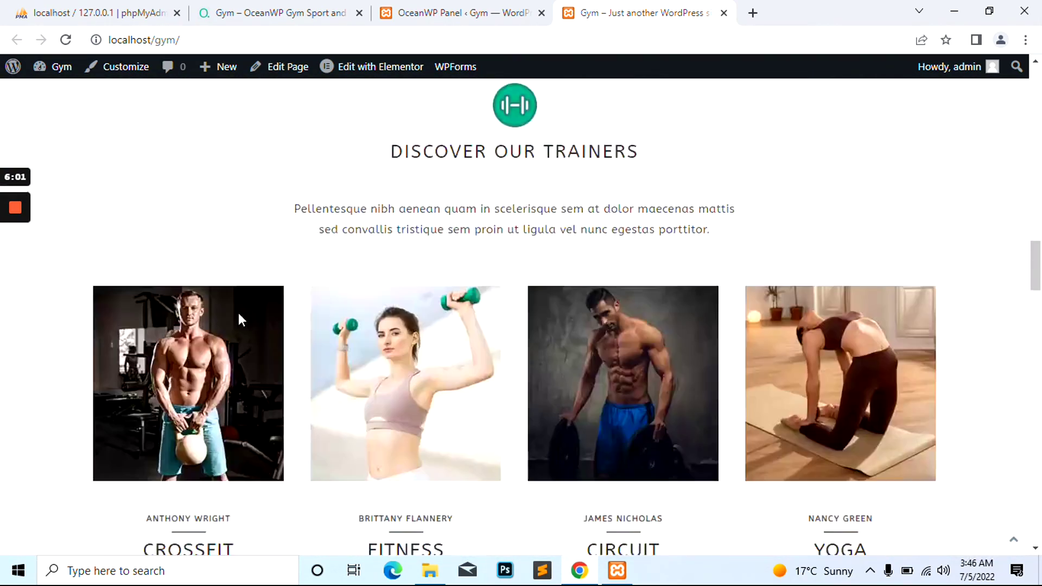
scroll(239, 315, "down", 15)
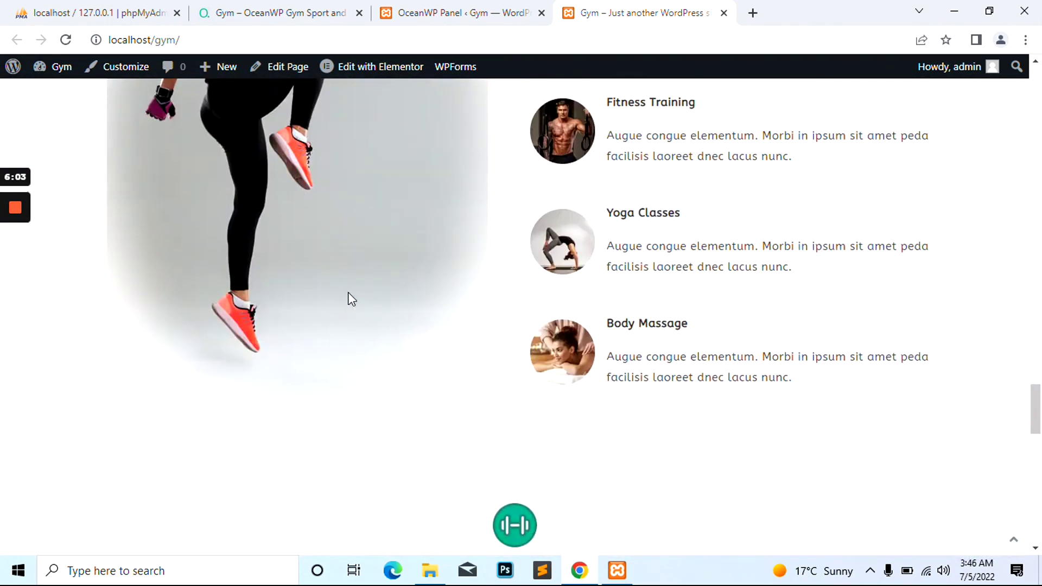
scroll(351, 299, "down", 15)
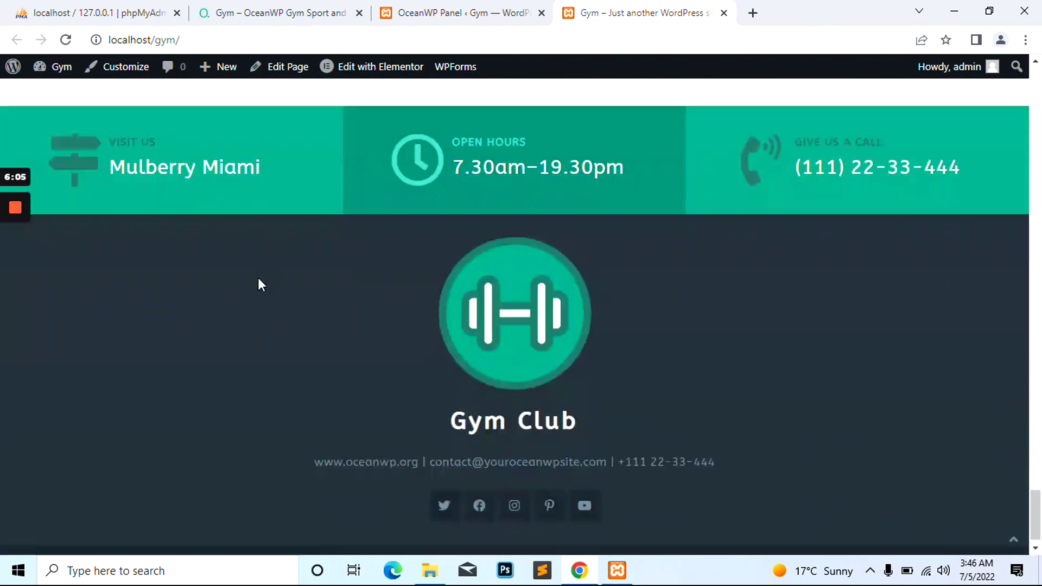
scroll(265, 304, "down", 1)
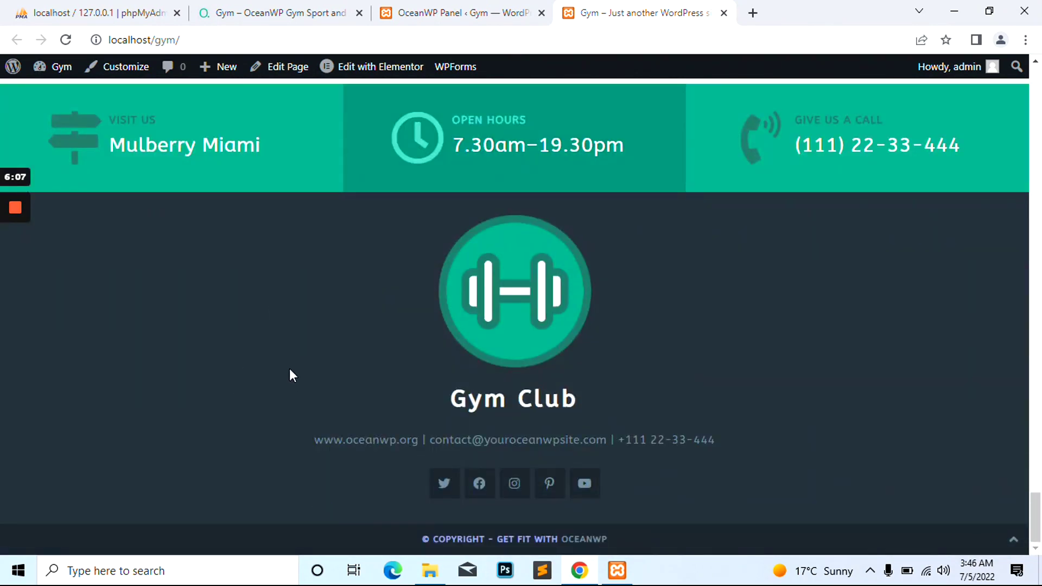
scroll(289, 372, "up", 15)
scroll(283, 349, "up", 15)
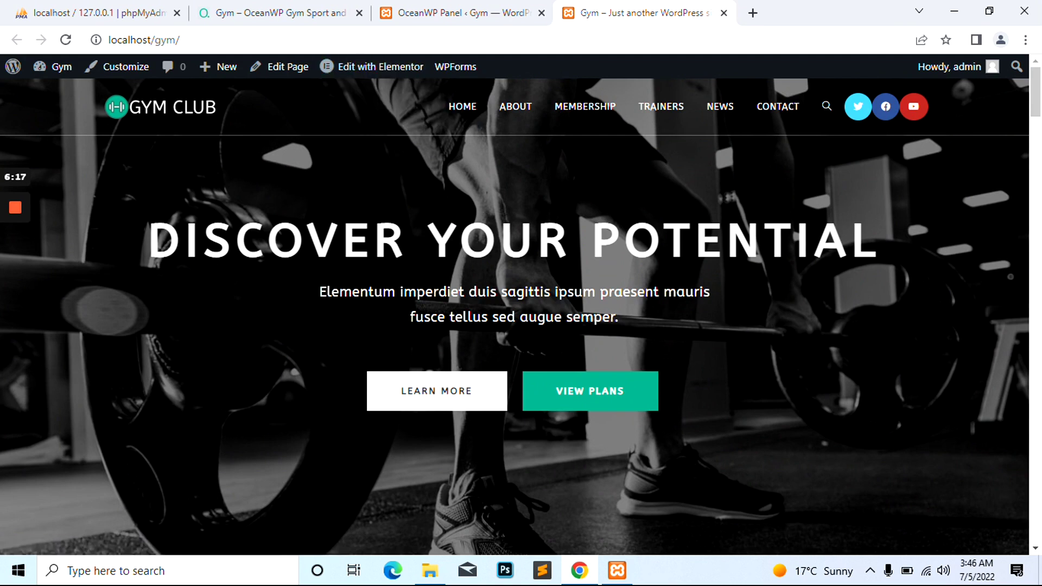
Open the Home page in Elementor and choose Recreate Kit at the missing default kit warning
middle_click(373, 66)
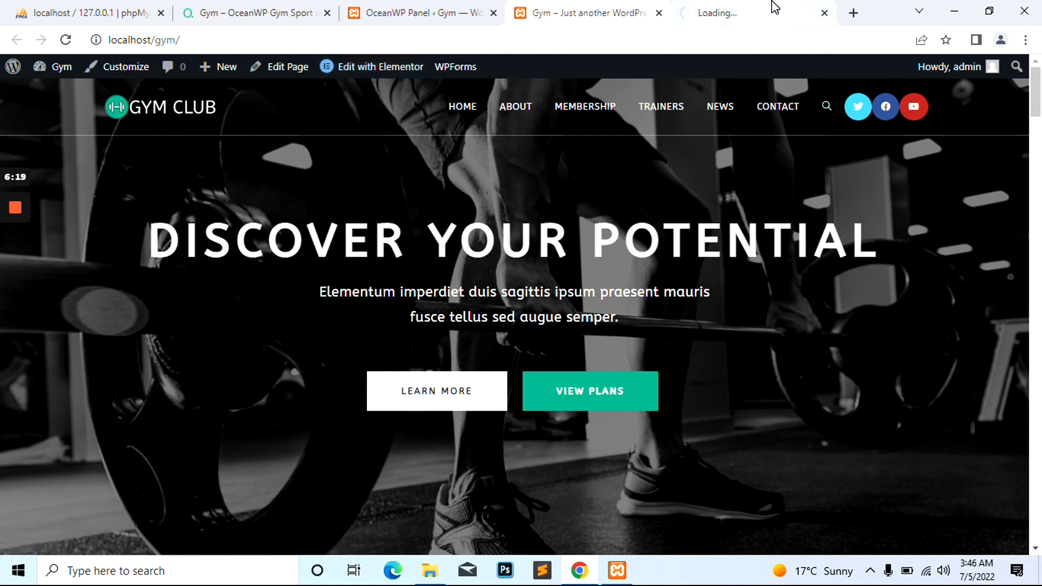
left_click(760, 11)
left_click(591, 2)
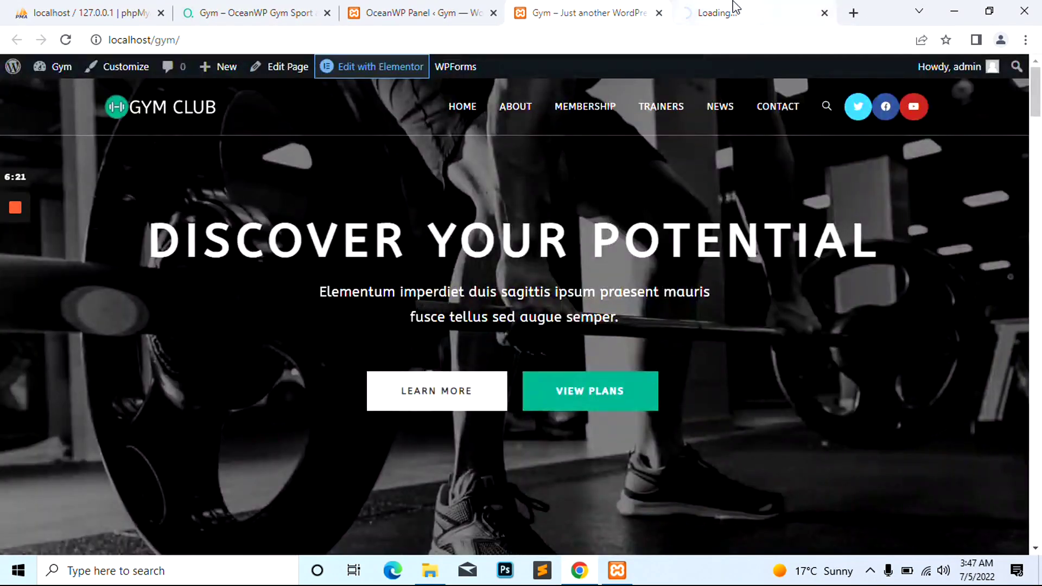
left_click(730, 10)
left_click(552, 9)
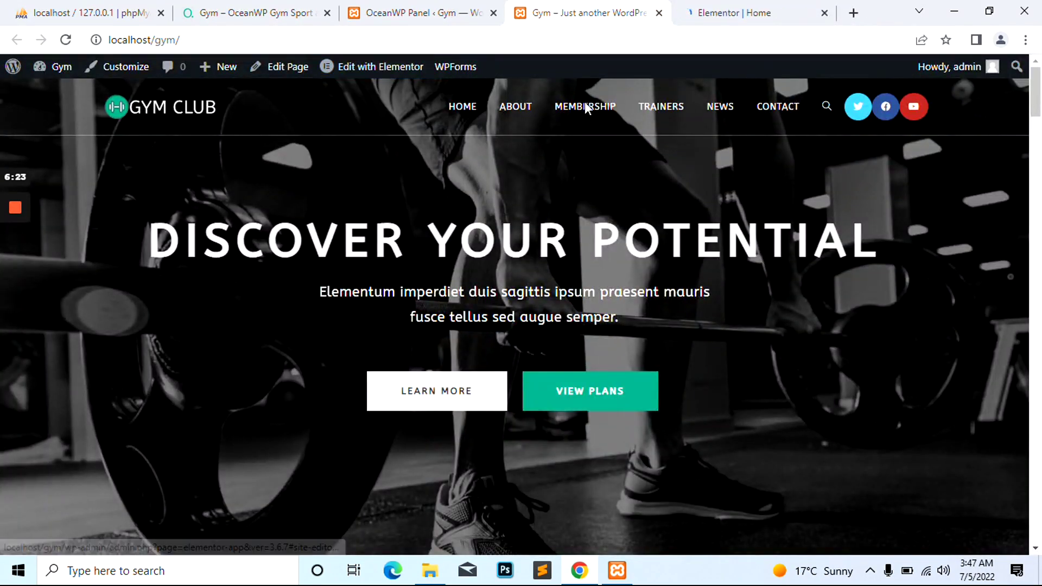
left_click(716, 12)
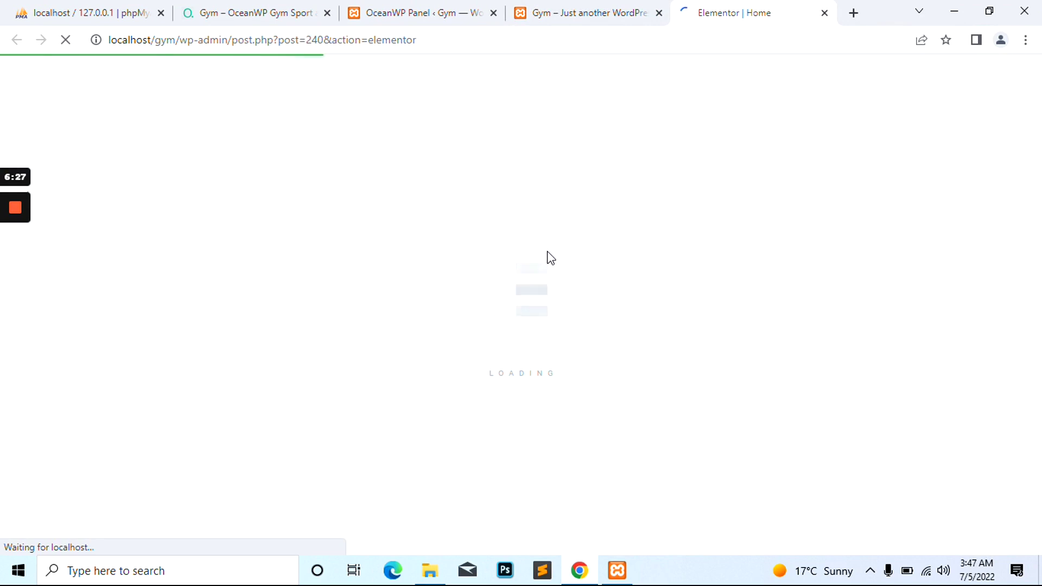
left_click(400, 10)
left_click(568, 11)
left_click(730, 6)
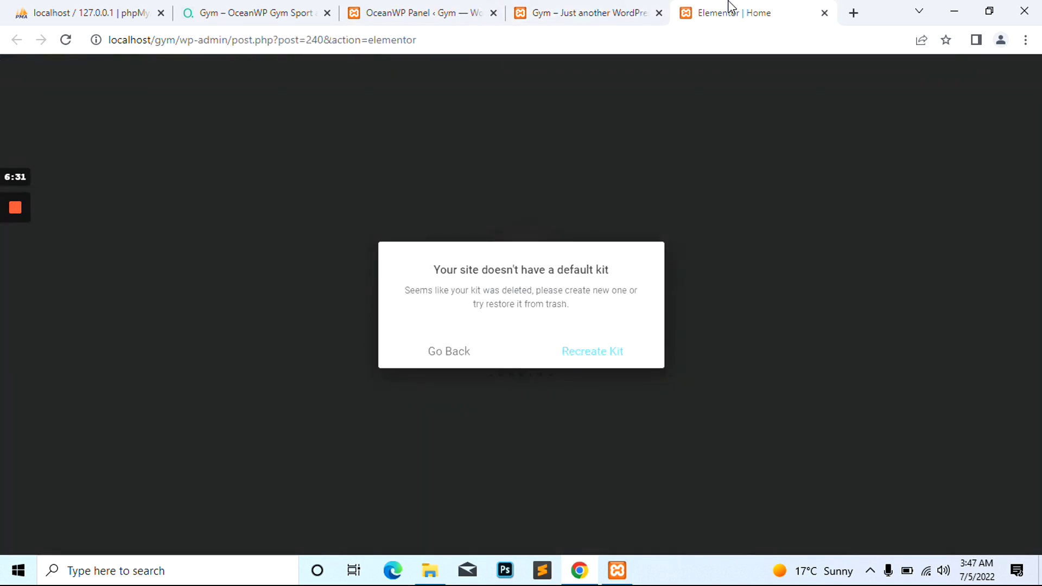
left_click(582, 356)
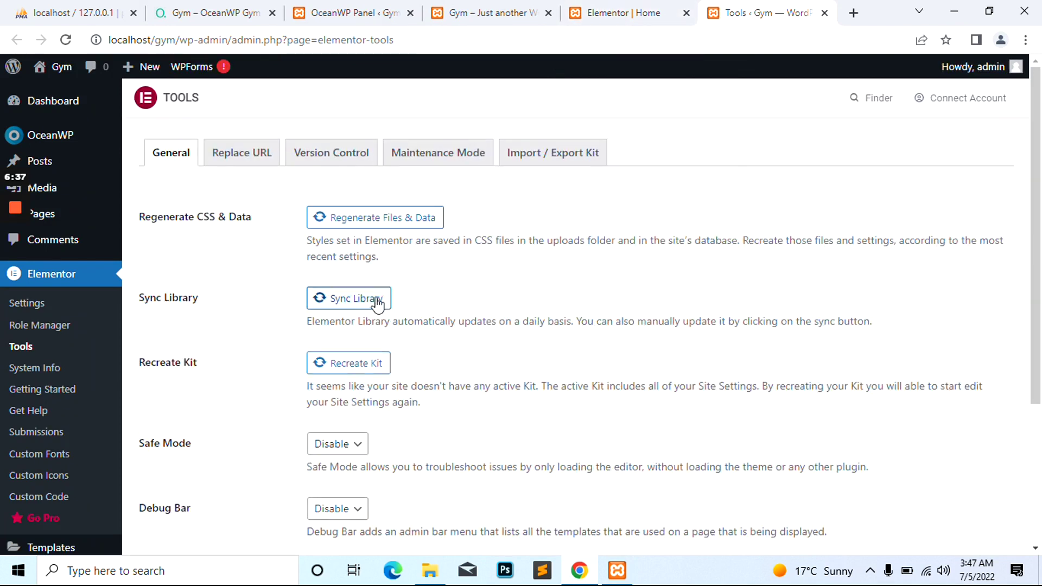
Regenerate Elementor's files and data on Tools > General, then return to the editor tab
scroll(269, 164, "down", 3)
scroll(266, 165, "up", 3)
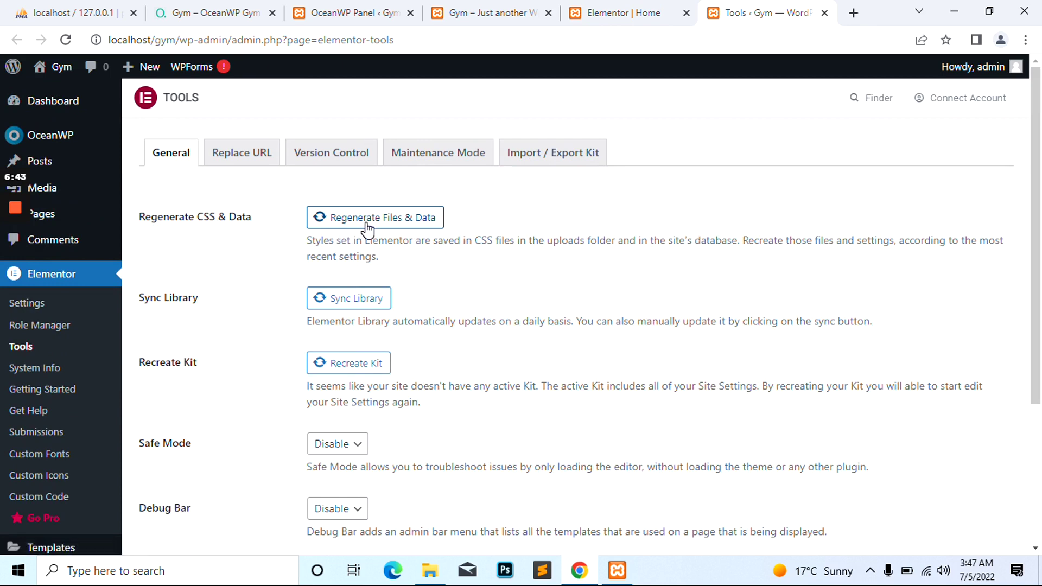
mouse_move(6, 209)
left_click(14, 270)
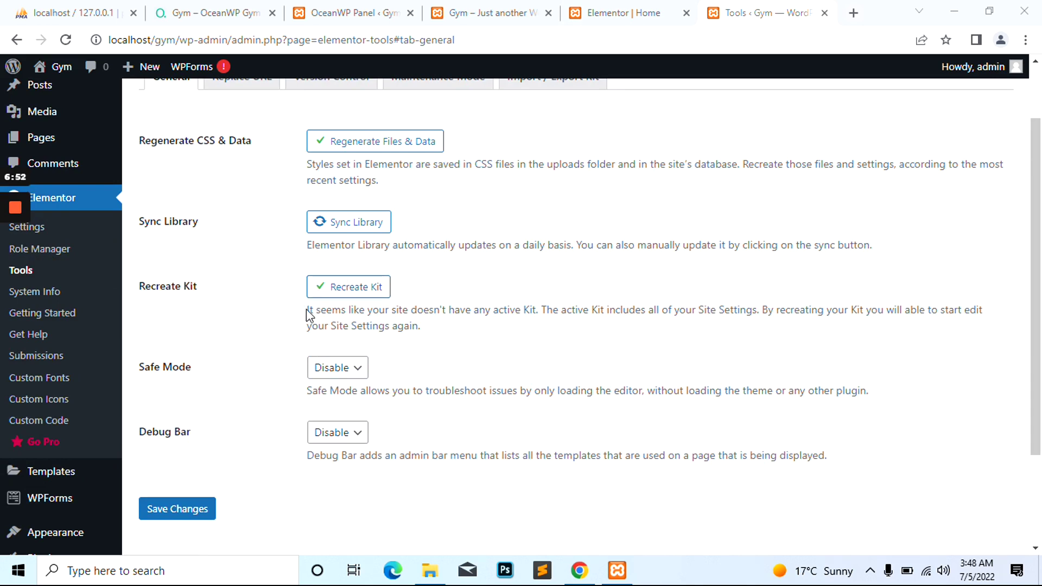
left_click(646, 12)
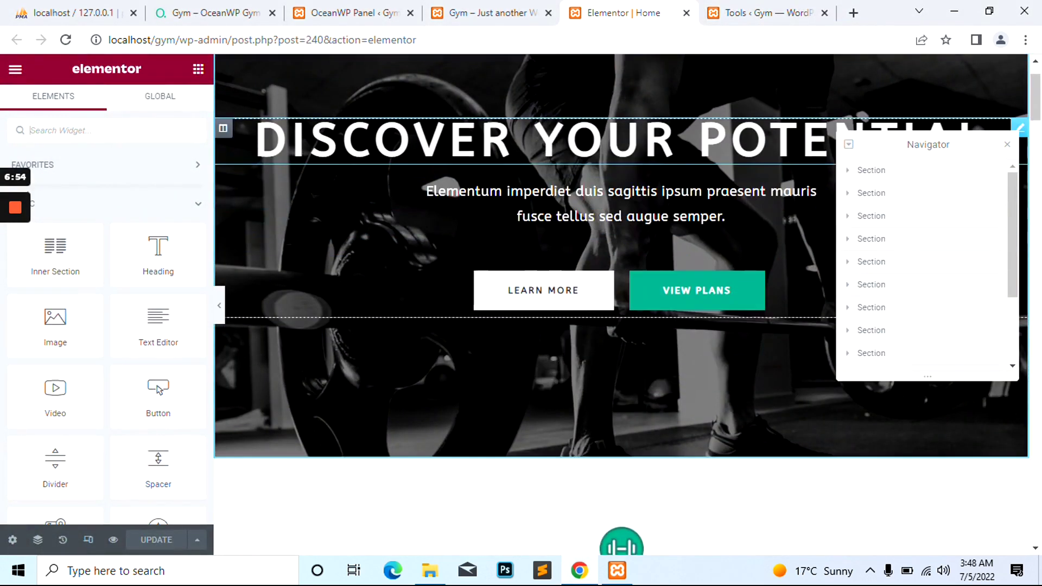
Replace the hero Heading widget's title text with 'The Place for Workout'
scroll(435, 326, "up", 2)
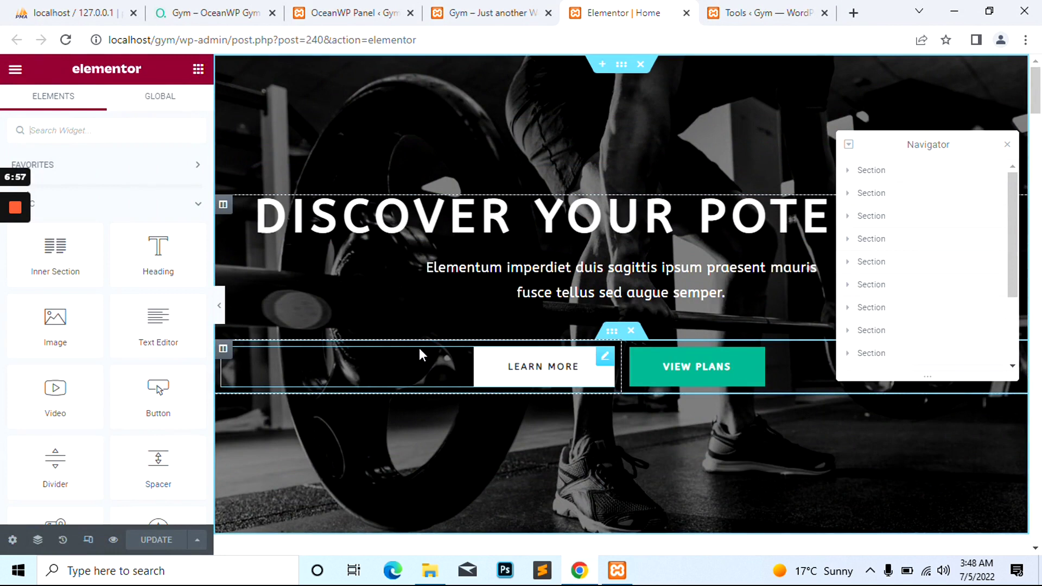
left_click(420, 217)
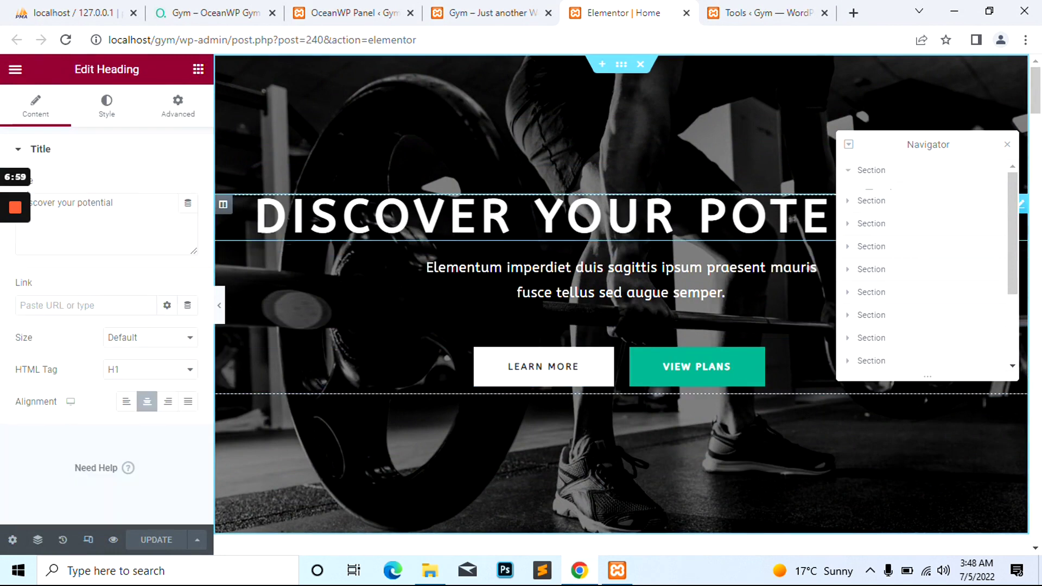
left_click(70, 202)
key("ctrl+a")
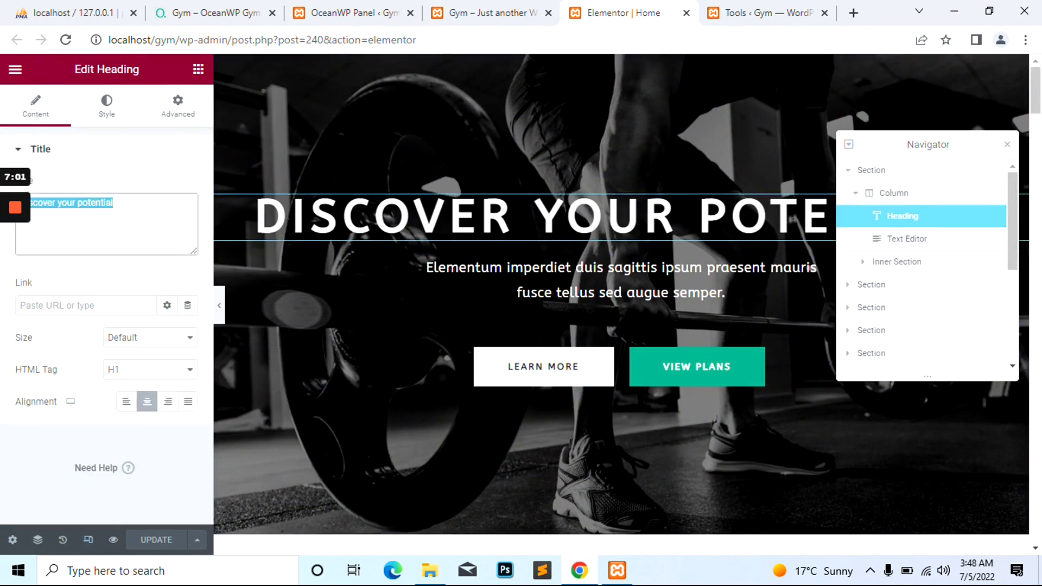
type("Thebes")
key("BackSpace")
key("BackSpace")
key("BackSpace")
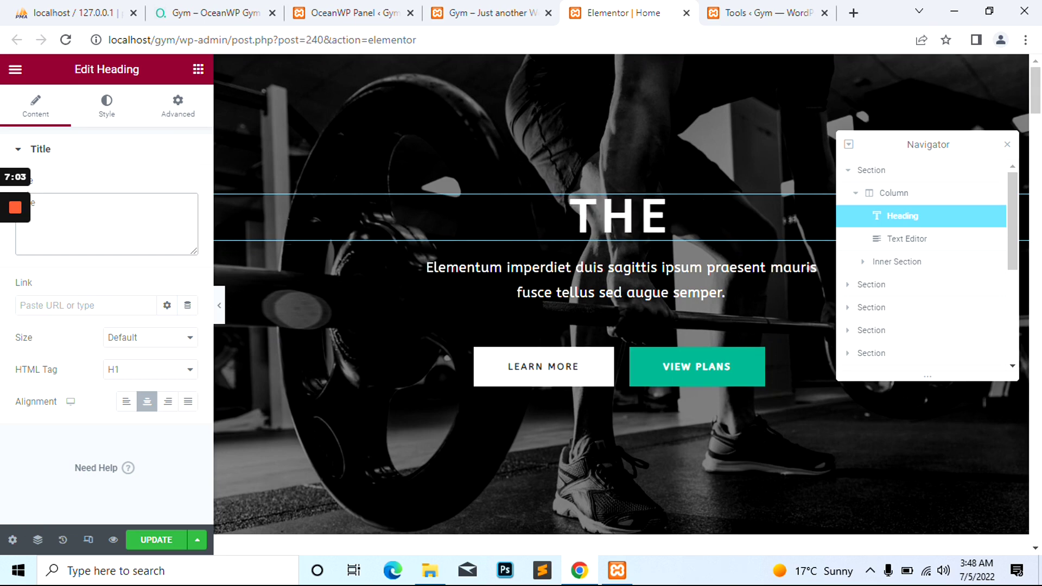
type("Place to")
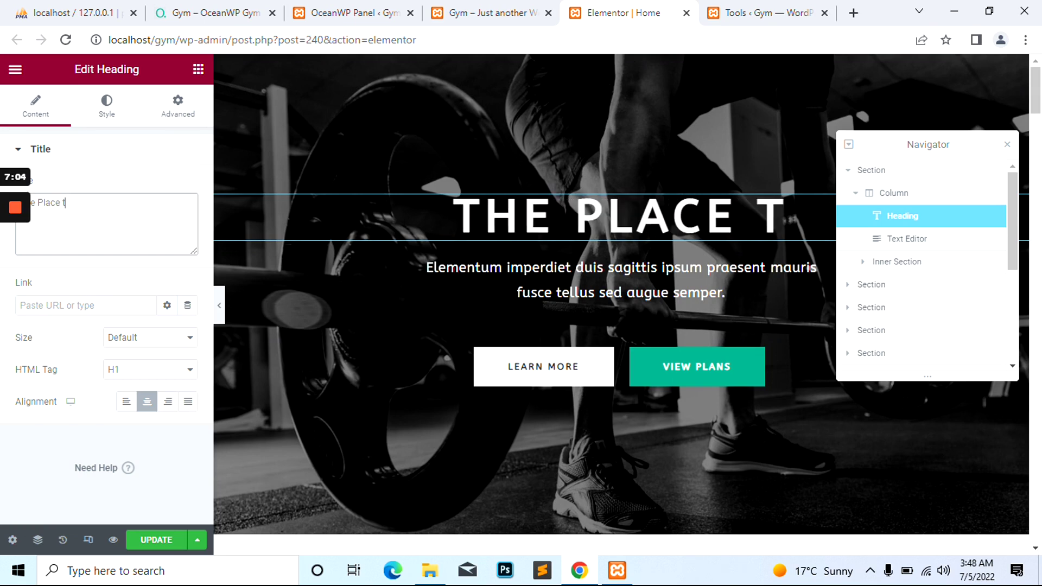
key("BackSpace")
key("BackSpace")
type("for Workout")
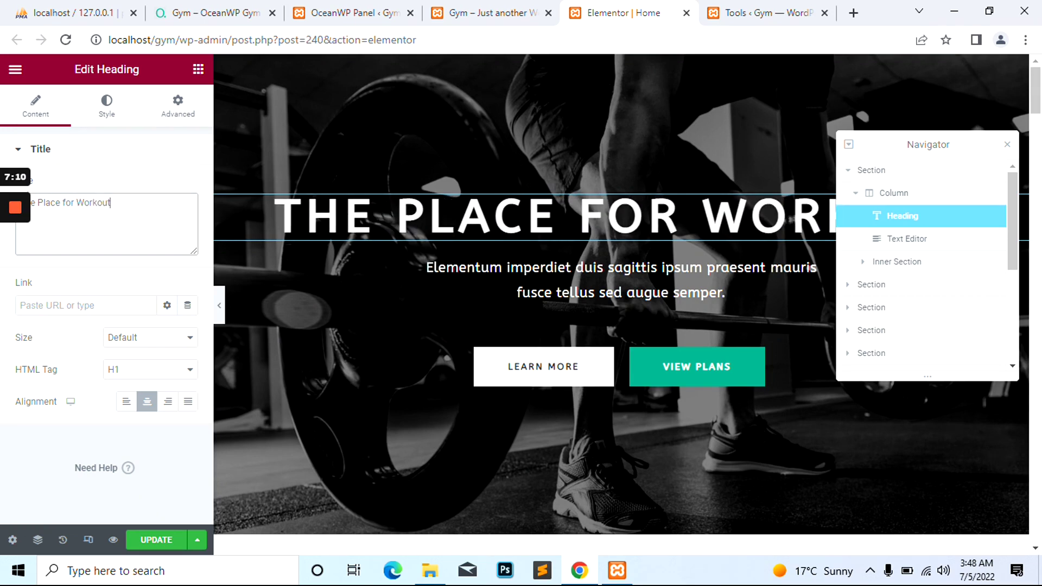
left_click(106, 287)
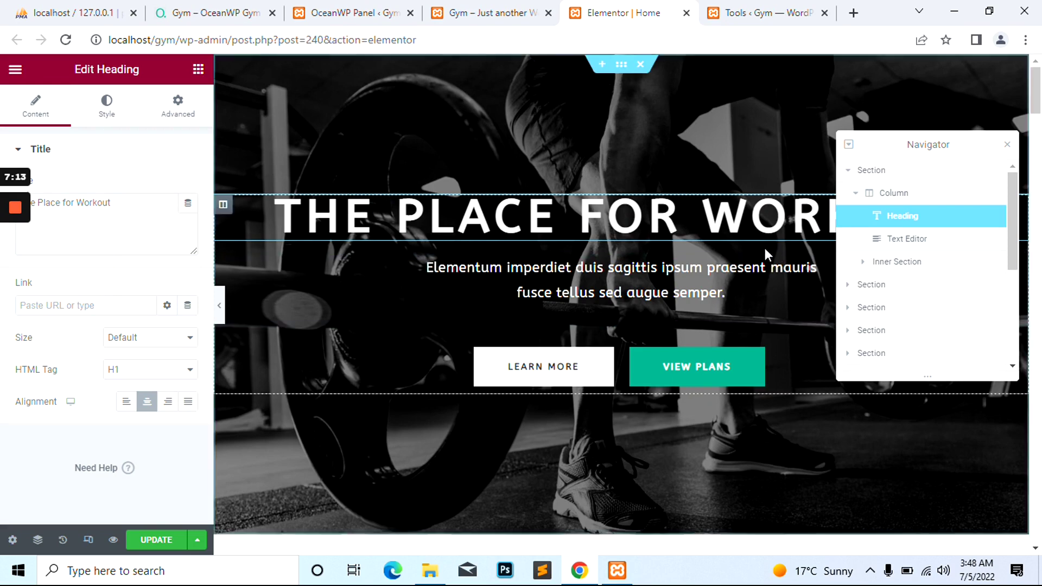
Review the View Plans button's Style settings and scroll down the page
left_click(106, 107)
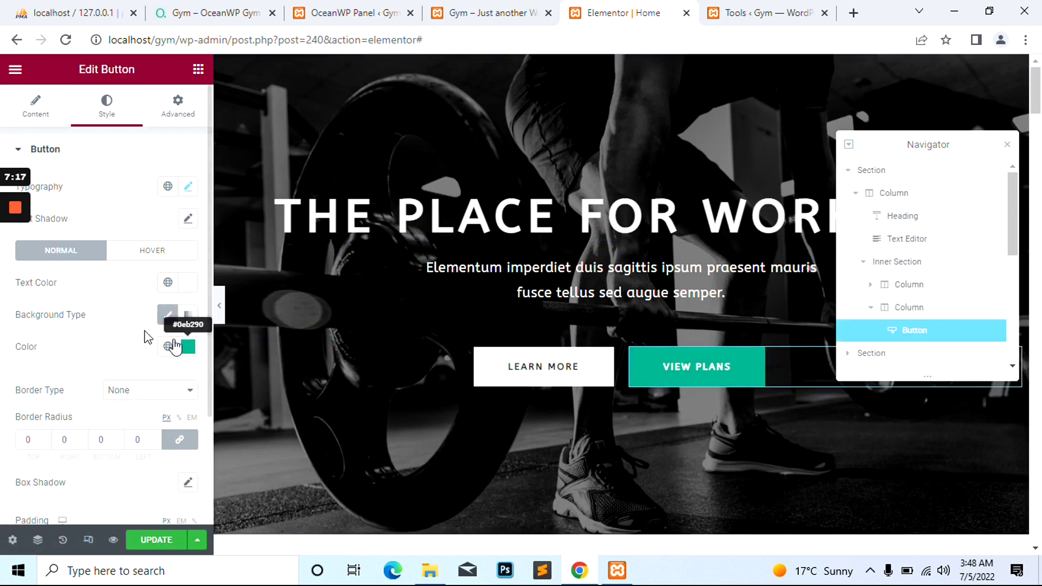
scroll(364, 322, "down", 8)
scroll(522, 227, "down", 5)
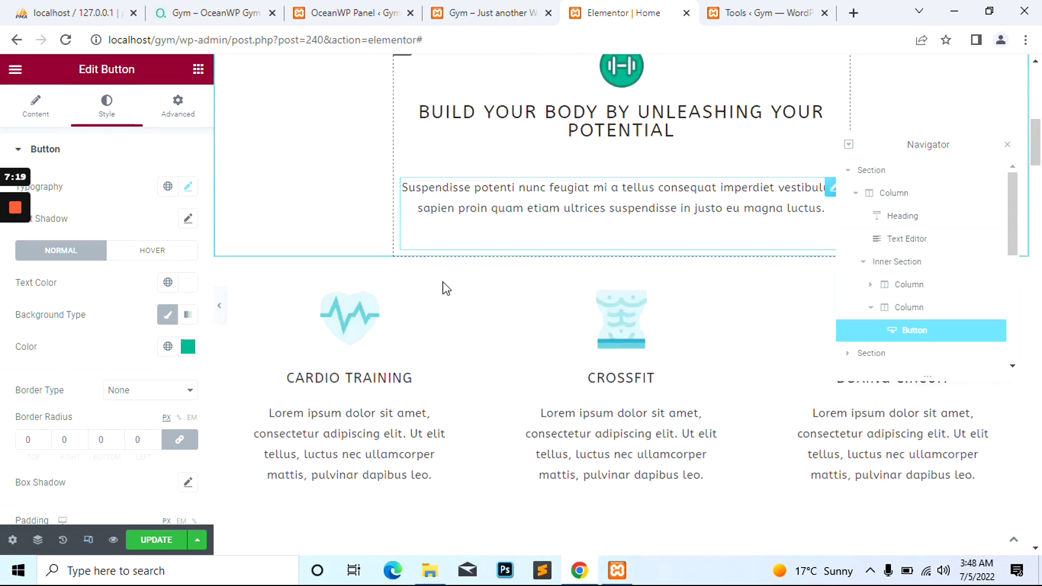
scroll(611, 200, "down", 10)
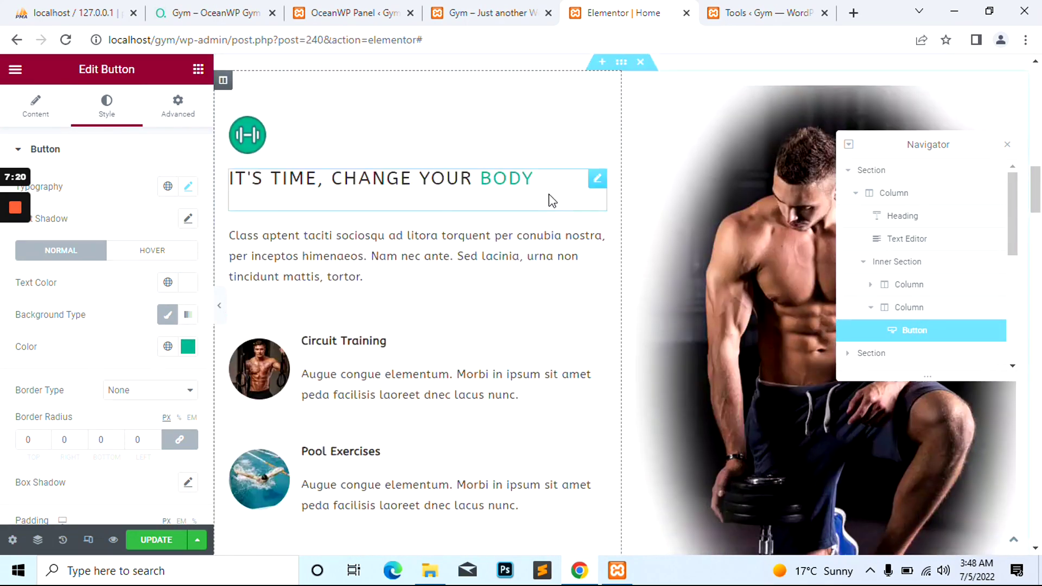
Save the Elementor home page update and return to the live Gym Club tab
left_click(259, 244)
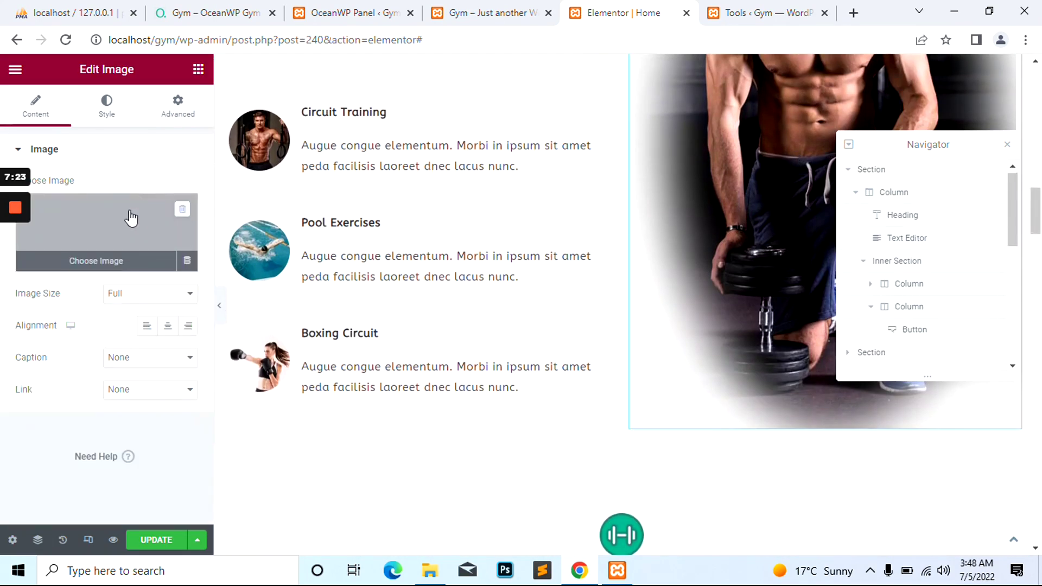
scroll(486, 277, "down", 10)
scroll(470, 287, "down", 5)
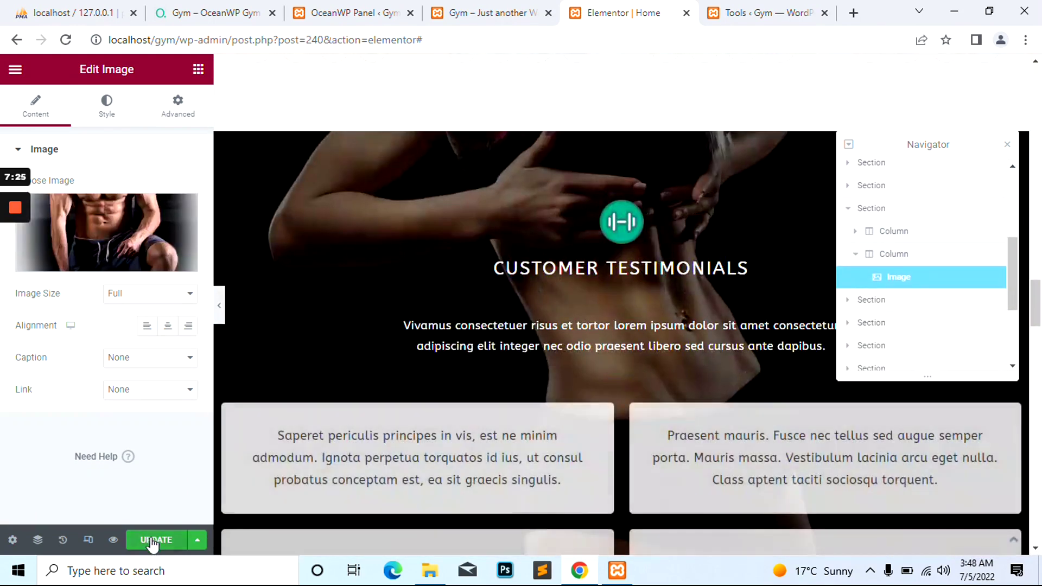
left_click(157, 540)
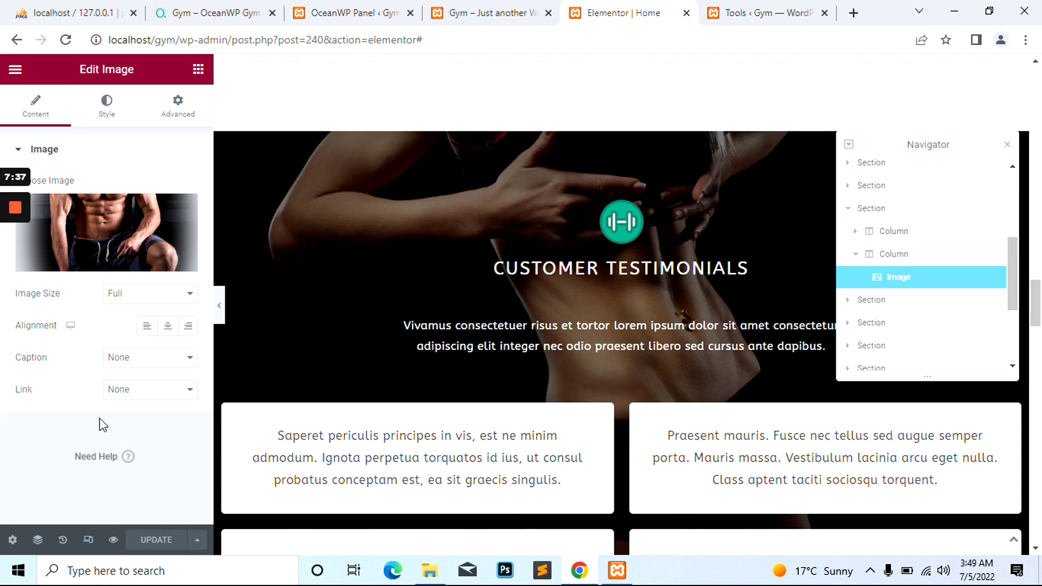
left_click(488, 12)
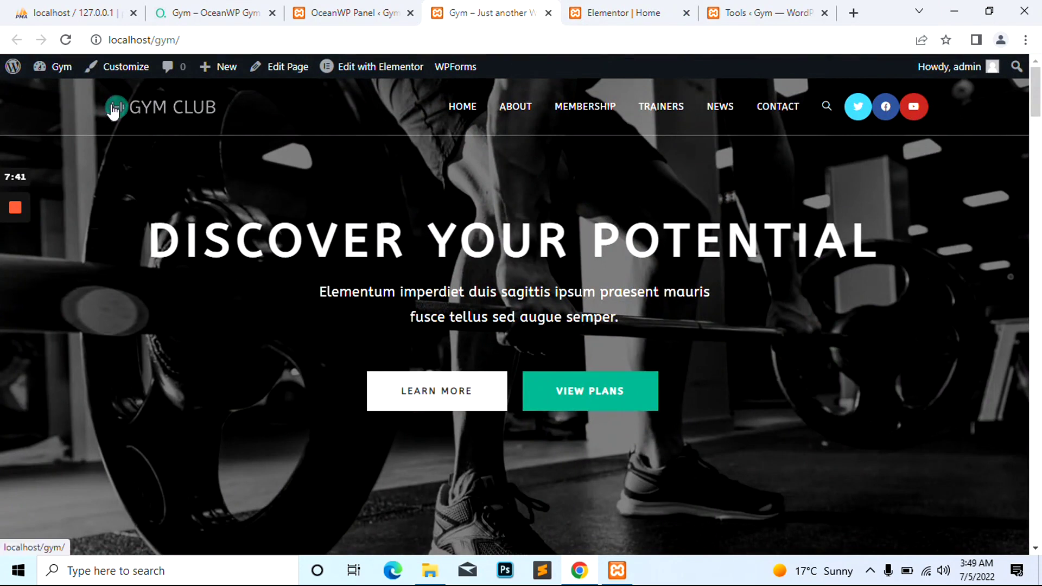
Launch the Customizer from the admin bar and close the Elementor editor and Tools tabs
left_click(125, 68)
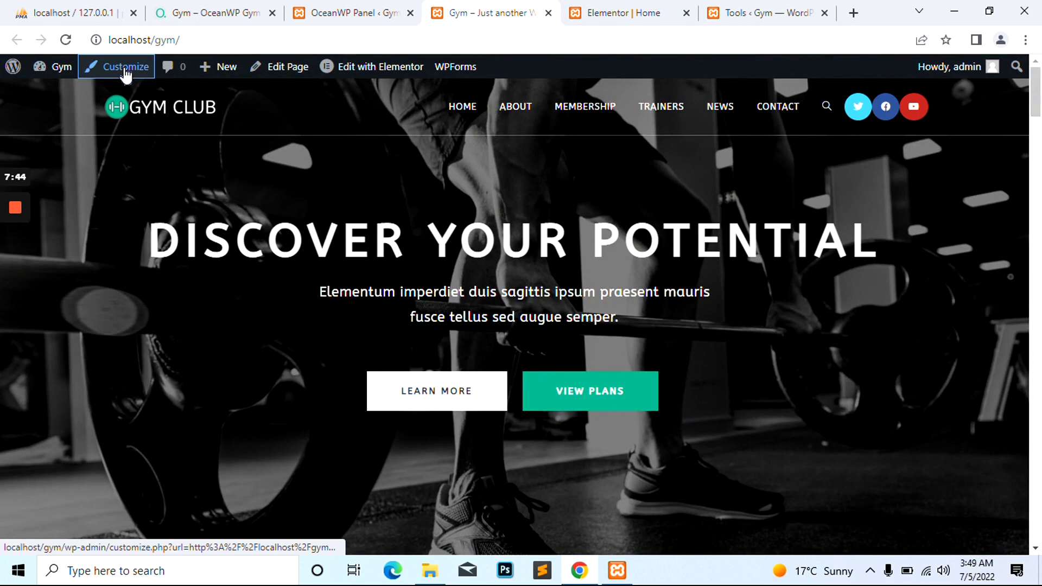
left_click(542, 11)
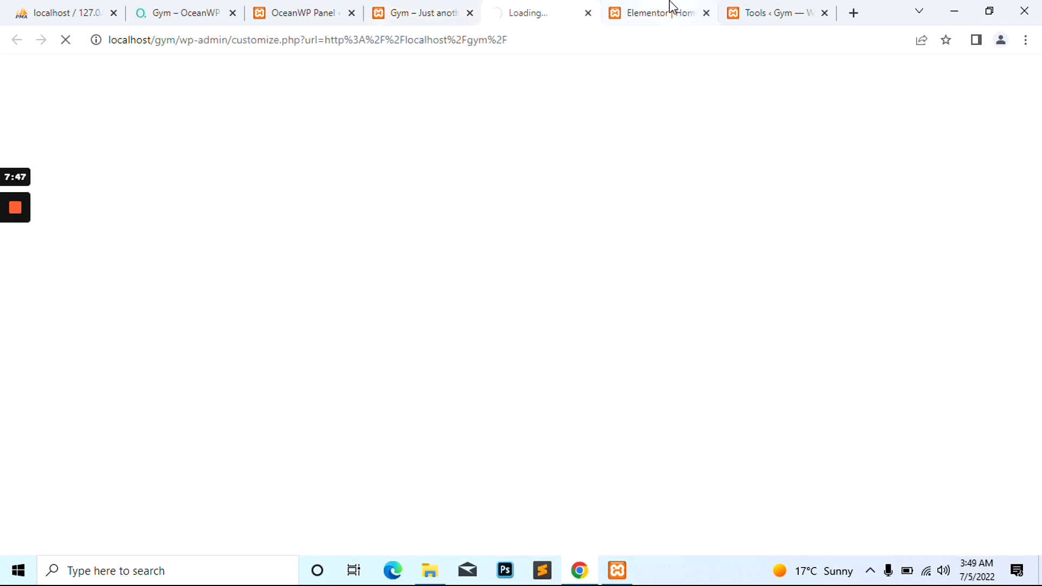
left_click(671, 8)
key("ctrl+w")
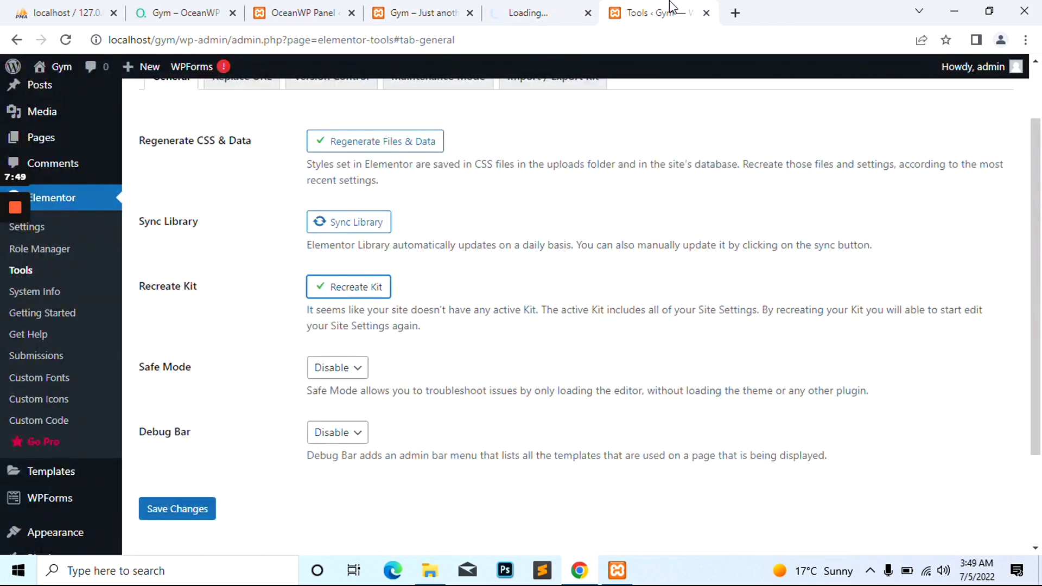
key("ctrl+w")
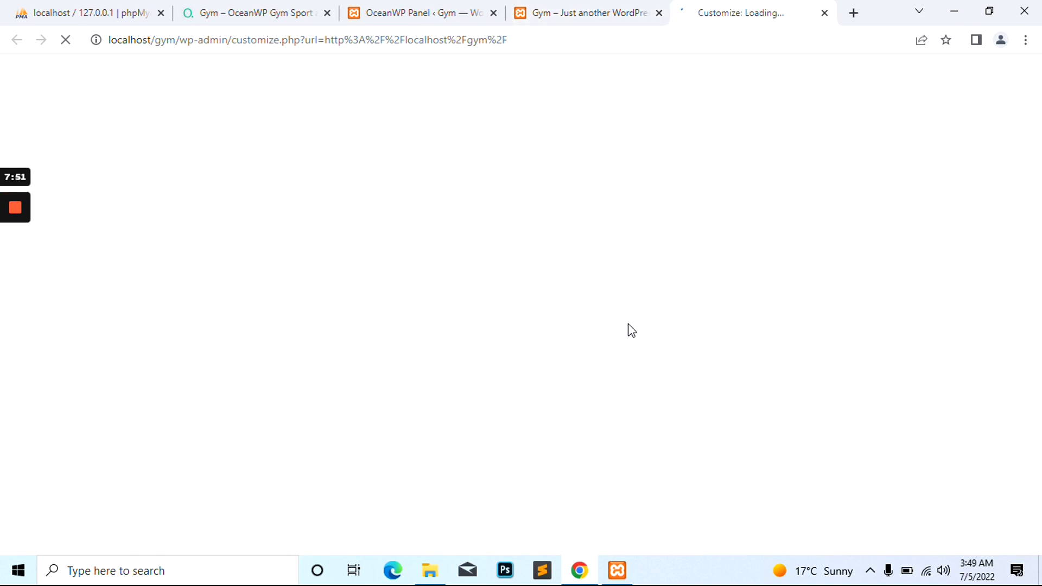
left_click(571, 5)
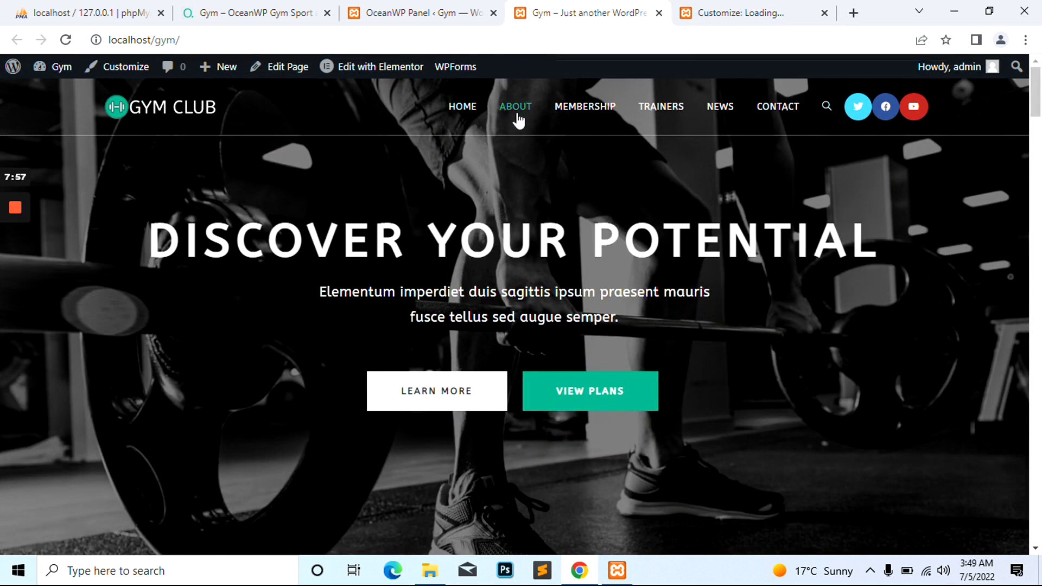
Dismiss the OceanWP Demo Imported notice and open Pages > All Pages
left_click(380, 11)
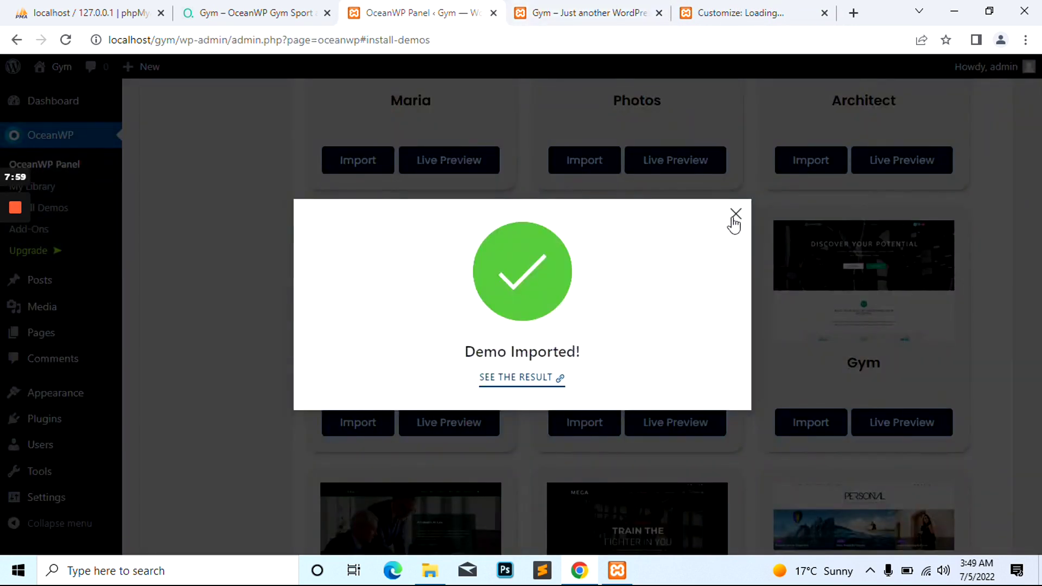
left_click(729, 214)
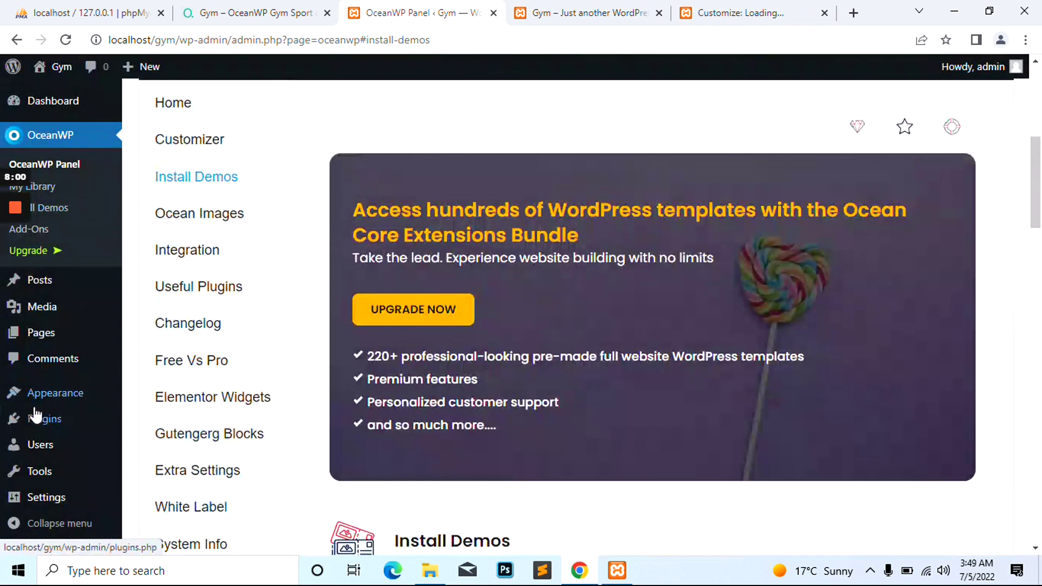
mouse_move(53, 340)
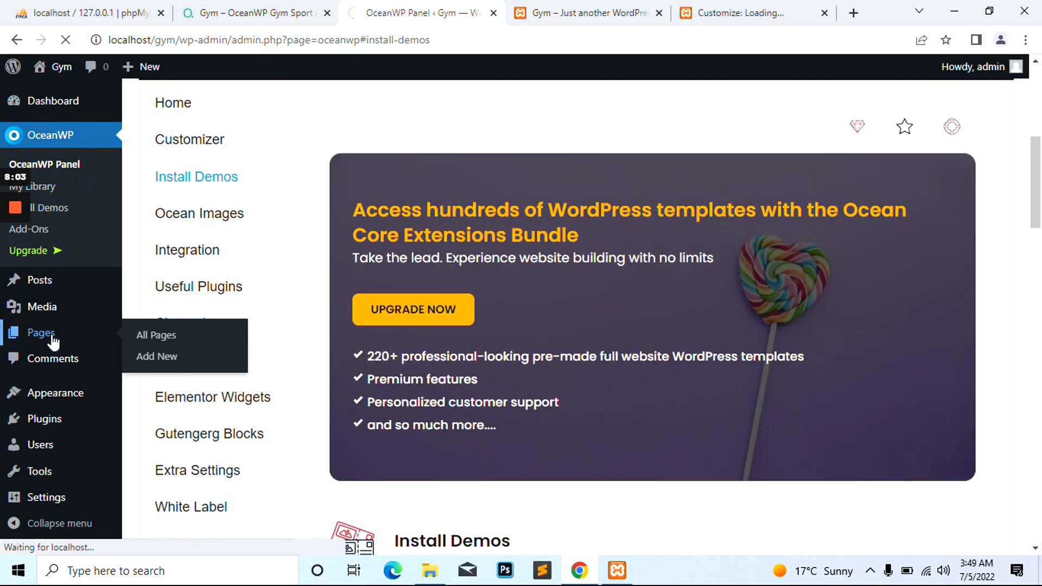
left_click(52, 341)
Look over the pages list, then bring up the loaded Customizer tab
scroll(368, 215, "down", 1)
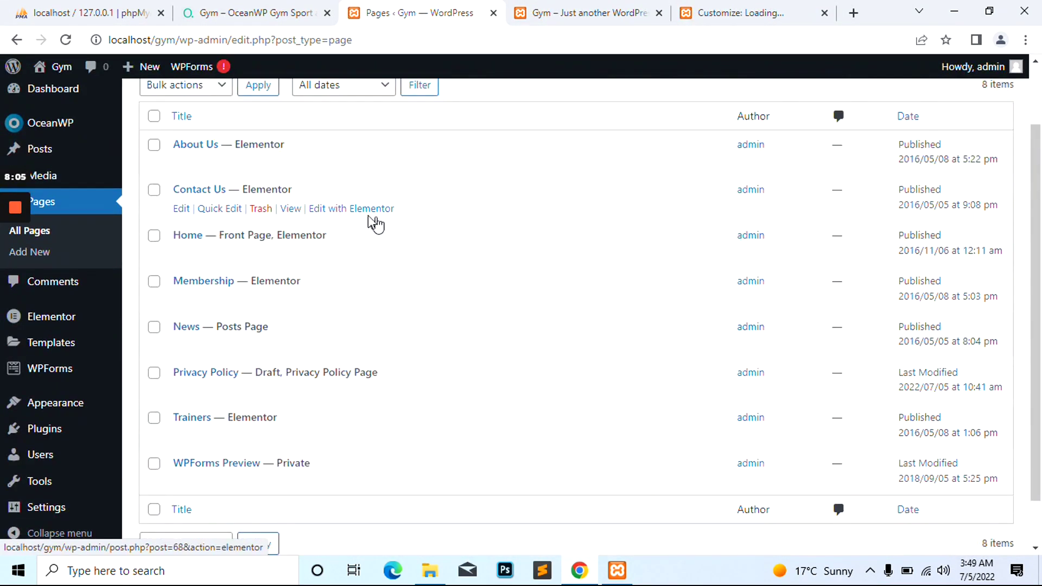
scroll(368, 215, "down", 1)
scroll(395, 388, "up", 3)
left_click(787, 11)
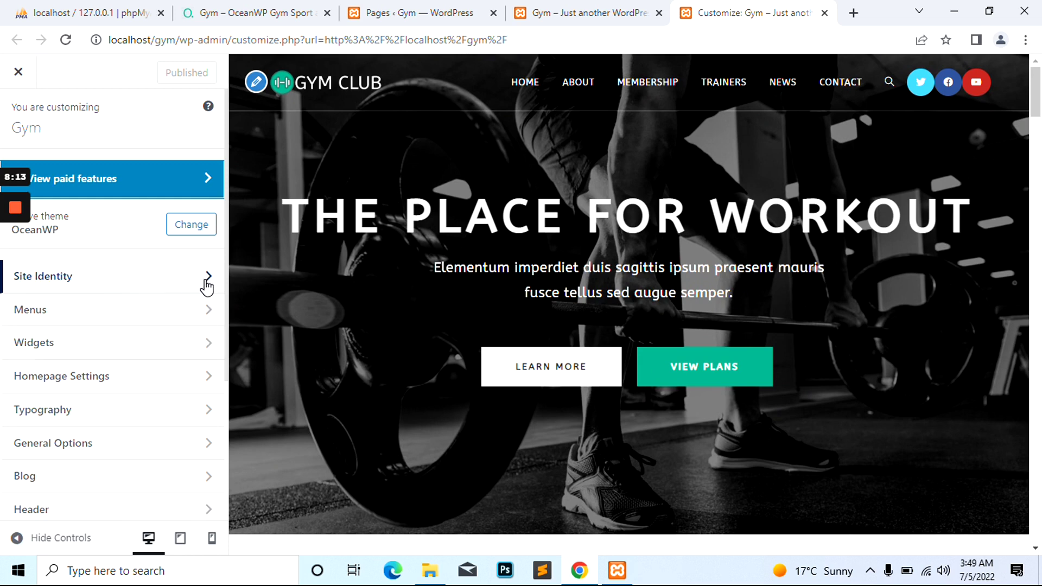
Replace the Site Identity tagline with 'The best place for workout' and return to the main sections
left_click(207, 277)
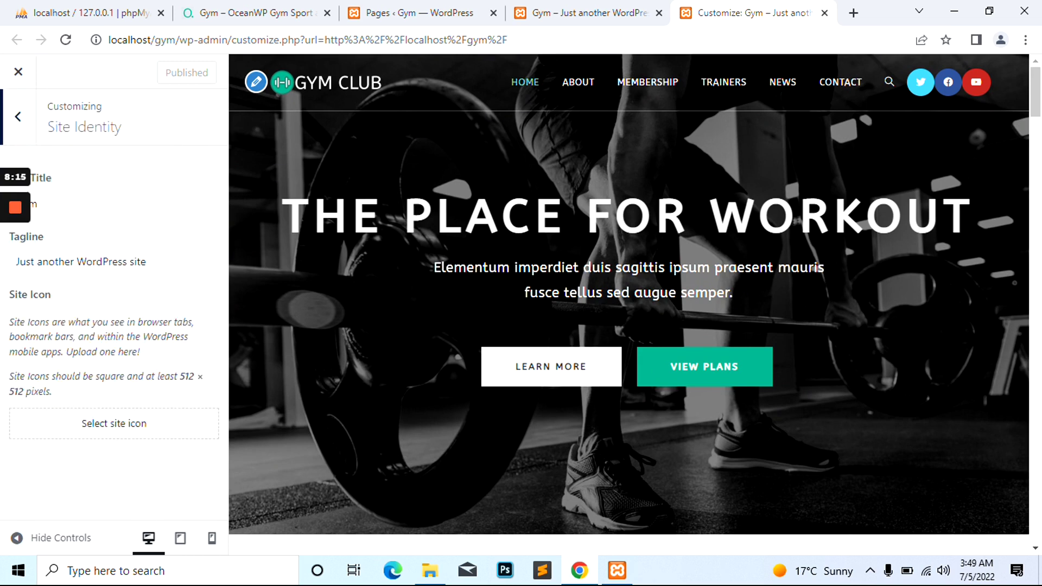
triple_click(102, 261)
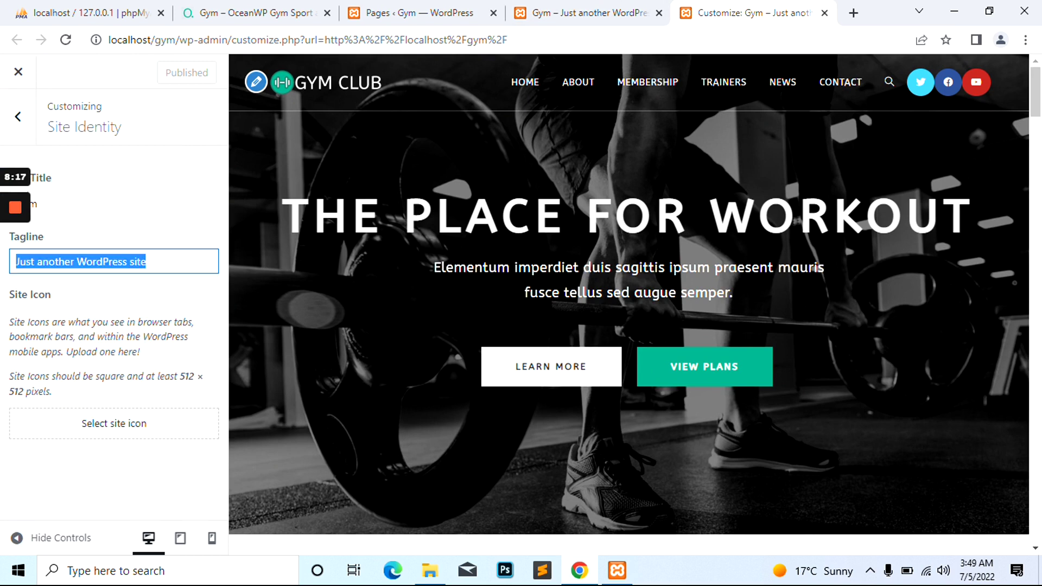
type("The best place for workout")
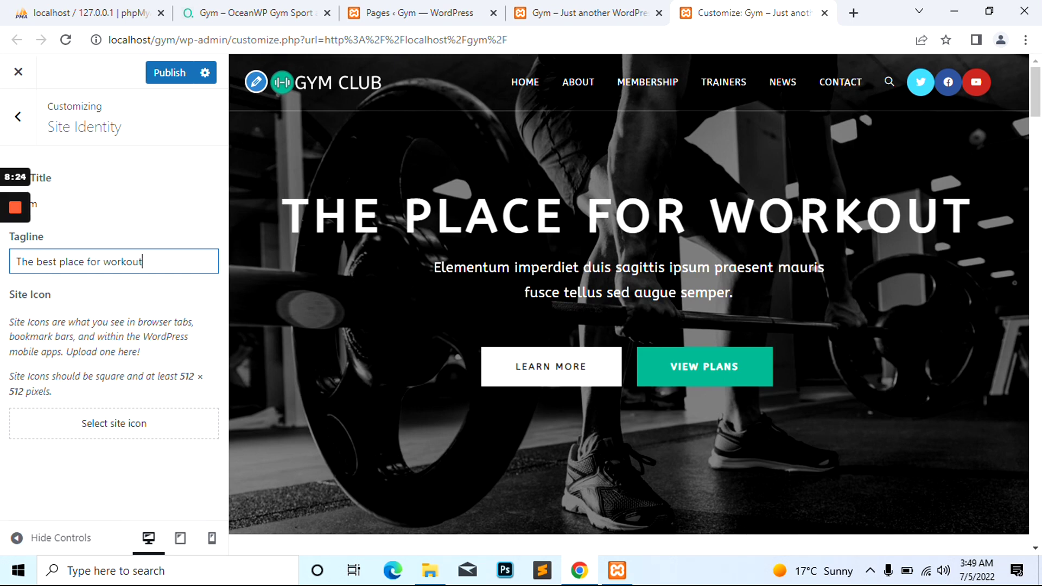
left_click(17, 117)
scroll(74, 315, "down", 2)
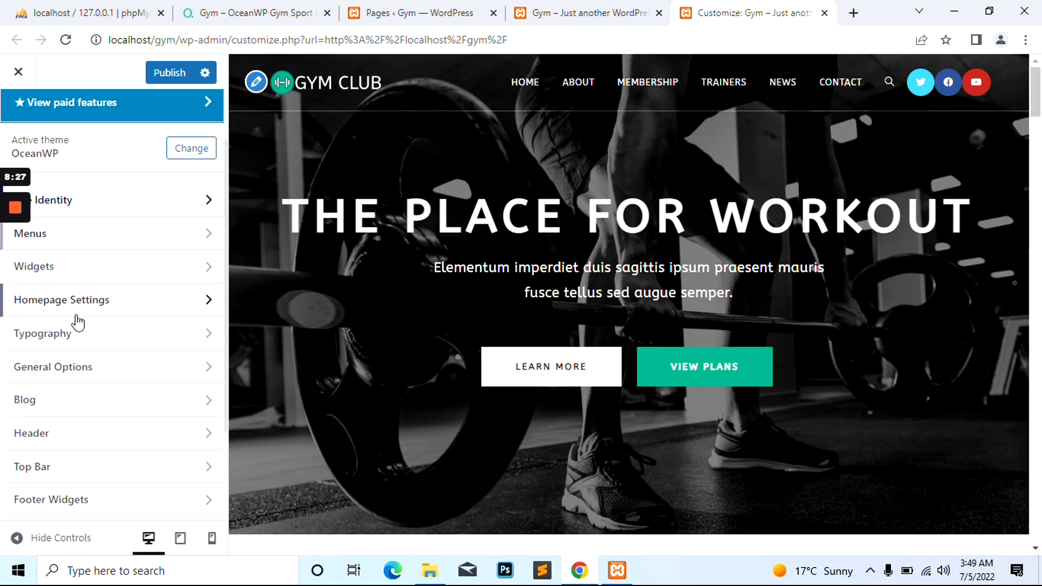
Look over the Header > Logo settings
left_click(111, 428)
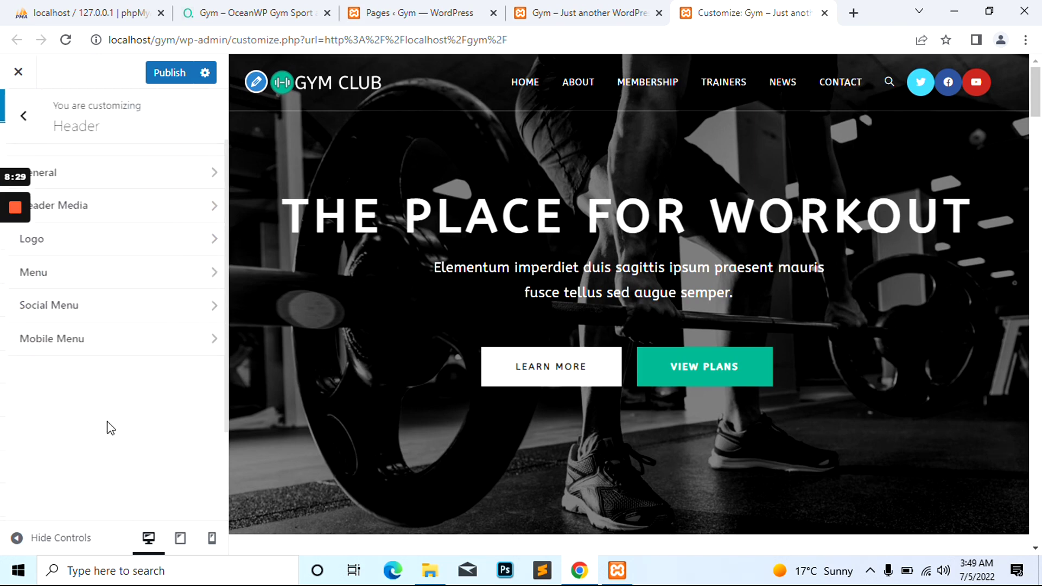
left_click(107, 249)
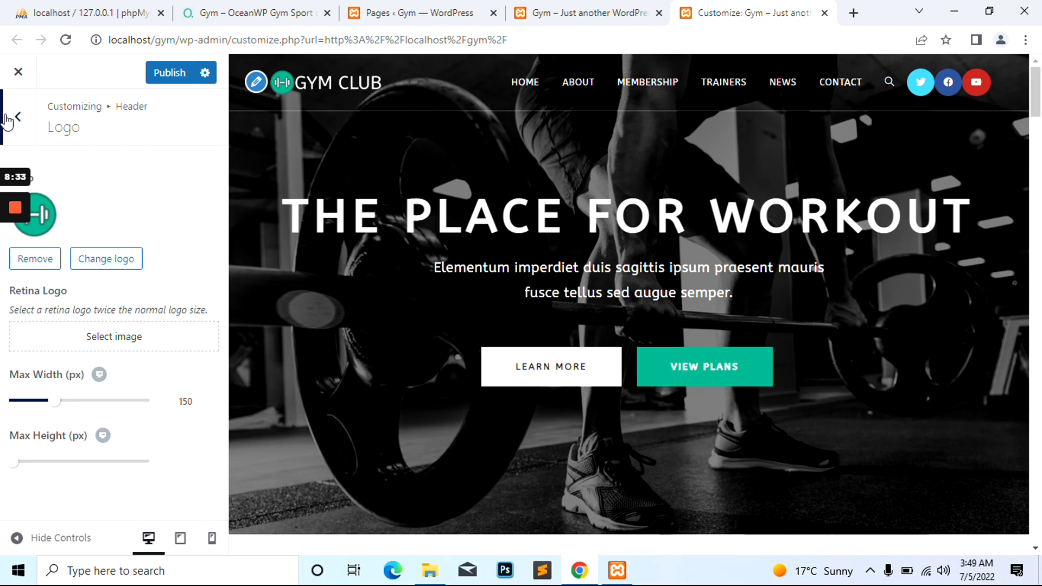
left_click(18, 116)
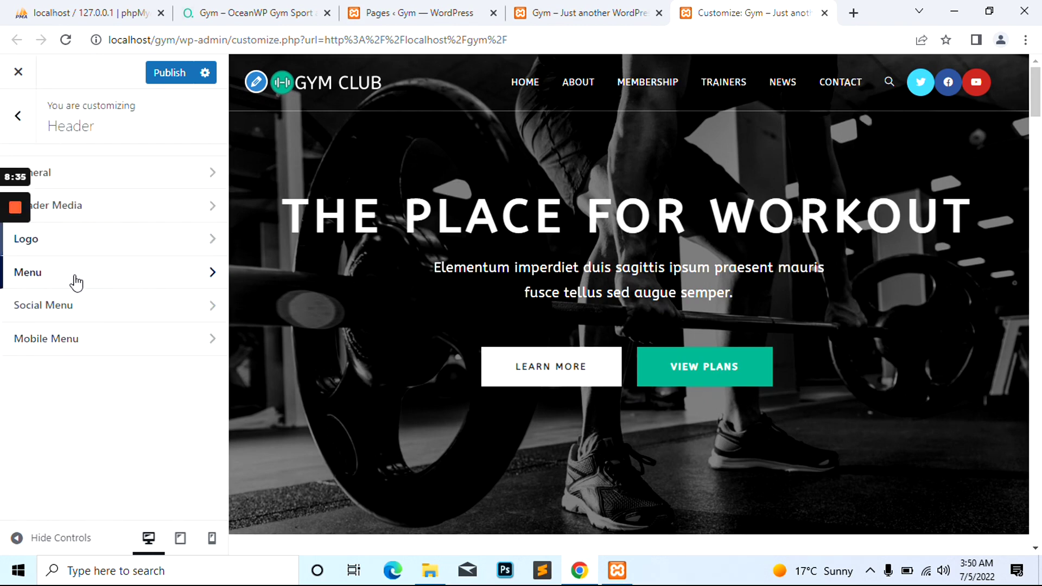
Check the Header > Menu template choices, then bring up the admin Pages tab
left_click(74, 277)
left_click(90, 241)
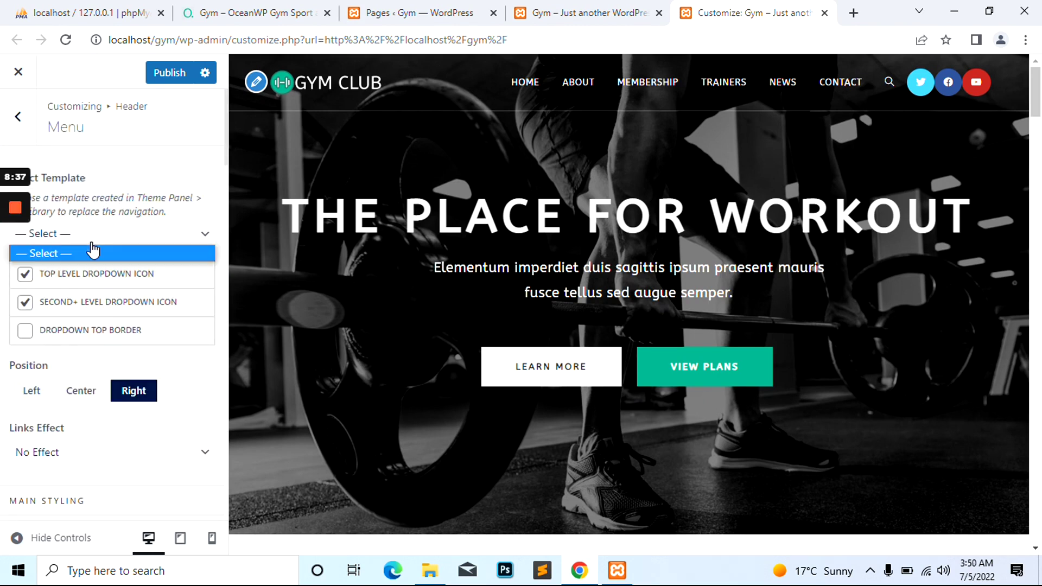
left_click(18, 116)
left_click(18, 116)
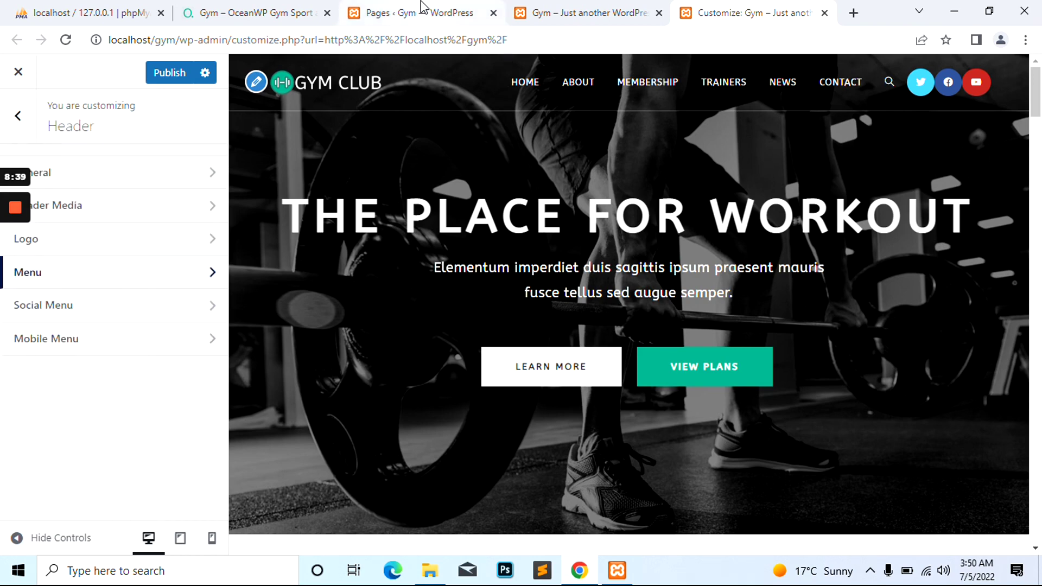
left_click(421, 12)
Open Appearance > Menus in a new tab and review Main Menu's six items, Home to Contact
mouse_move(54, 415)
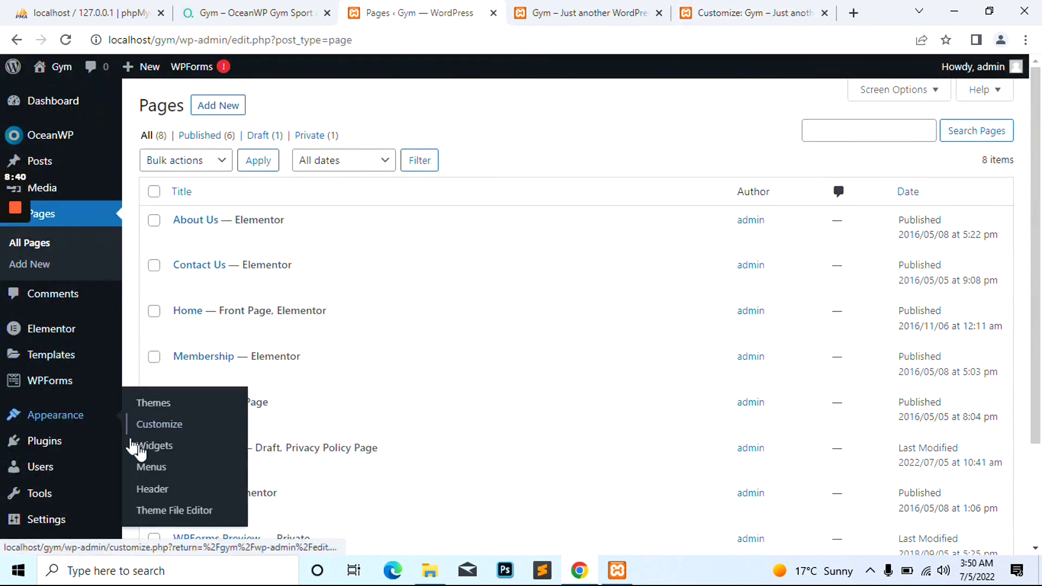
left_click(193, 472, "ctrl")
key("ctrl+Tab")
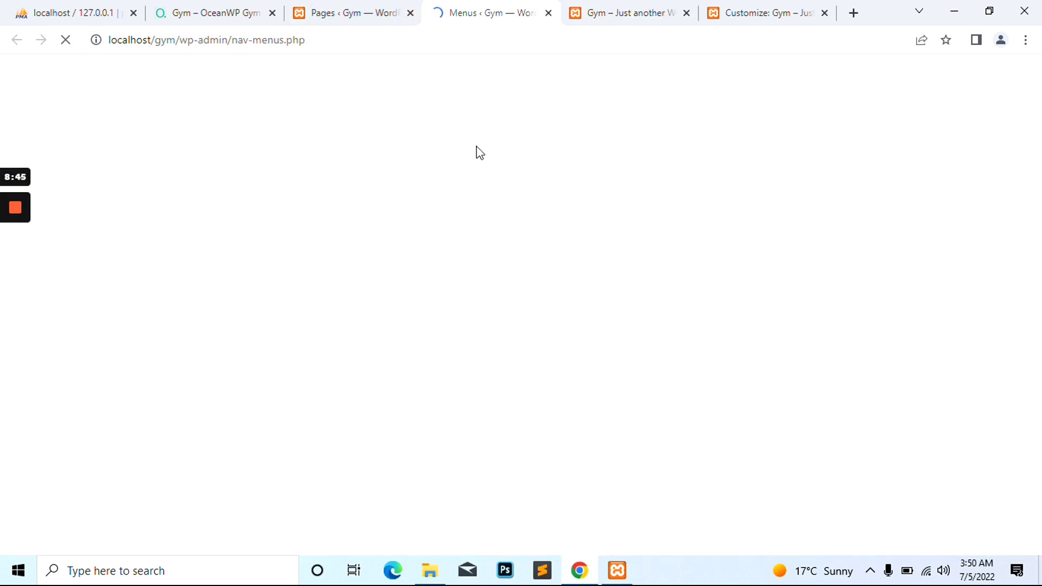
scroll(569, 238, "down", 4)
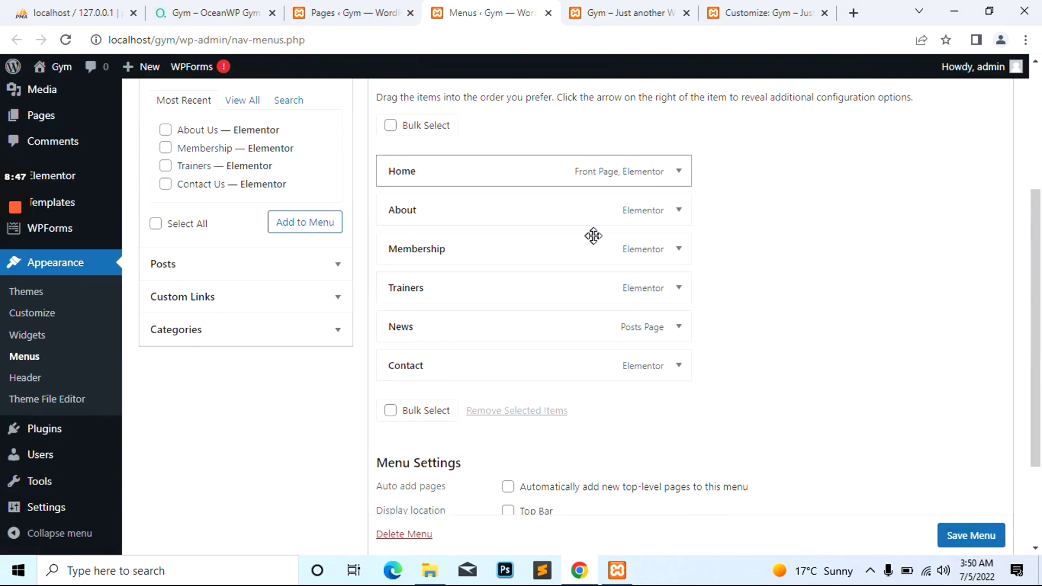
scroll(543, 242, "up", 4)
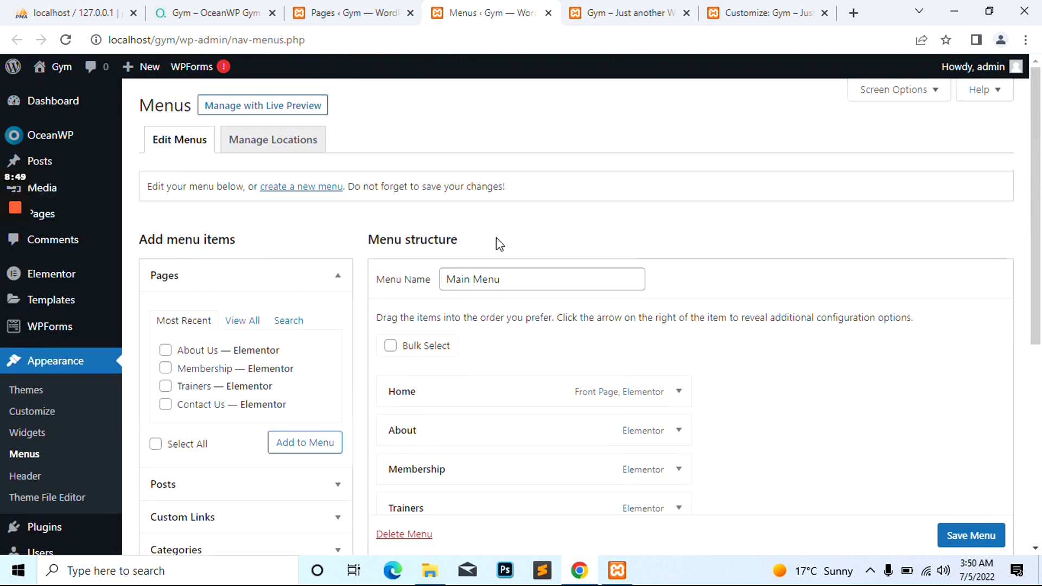
left_click(716, 12)
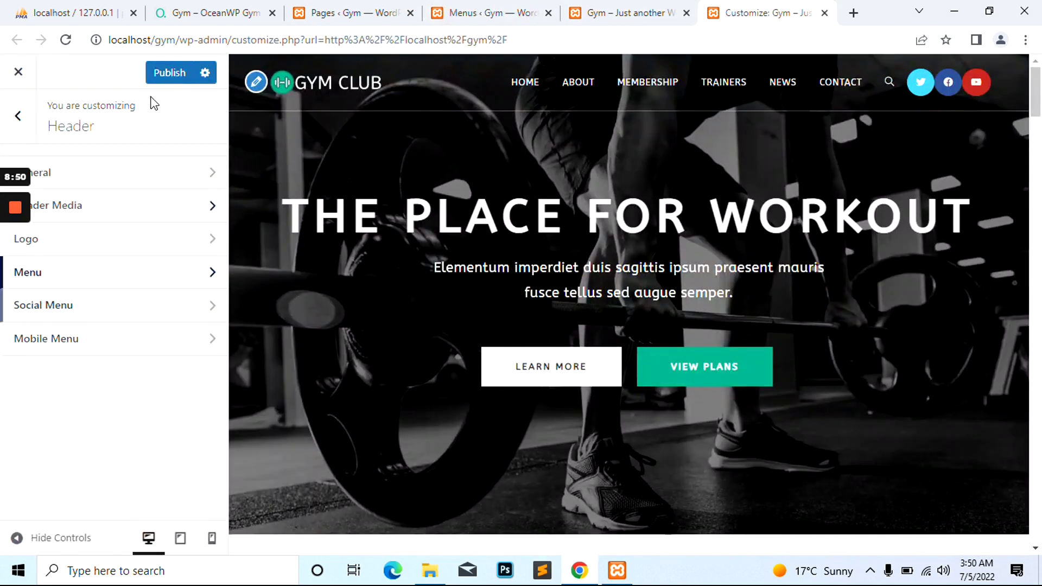
Publish pending changes and switch off Enable Social Menu under Header > Social Menu
left_click(177, 76)
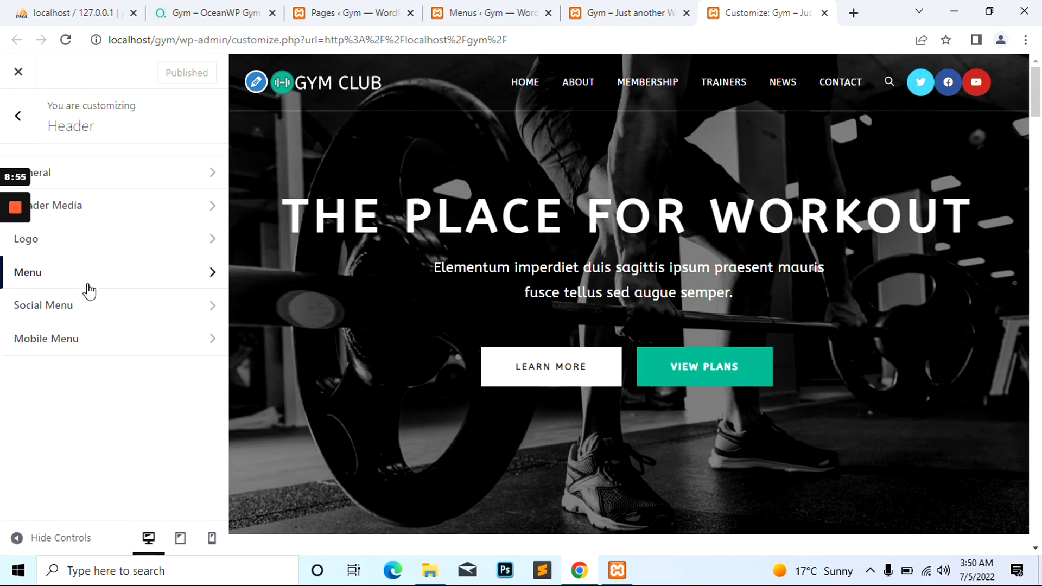
left_click(100, 314)
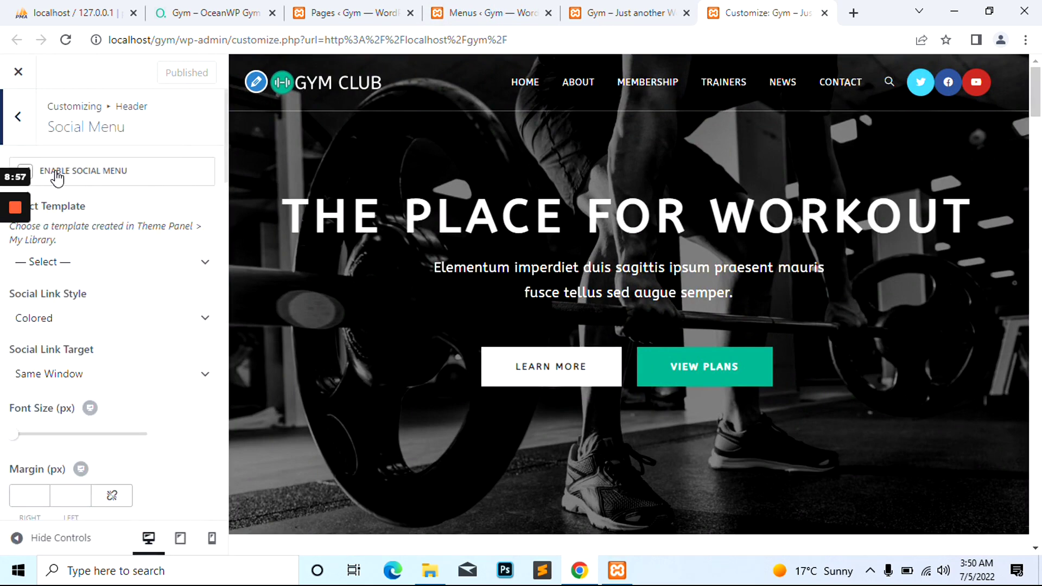
left_click(56, 172)
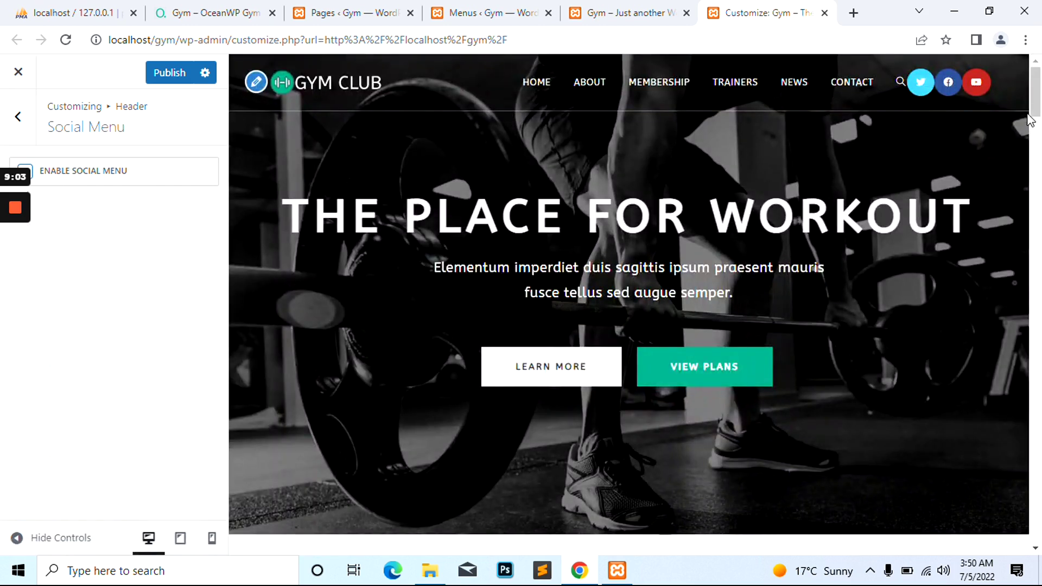
scroll(919, 88, "down", 5)
scroll(907, 100, "up", 5)
Publish the disabled social menu and bring up the YouTube icon's context menu on the live site
left_click(18, 116)
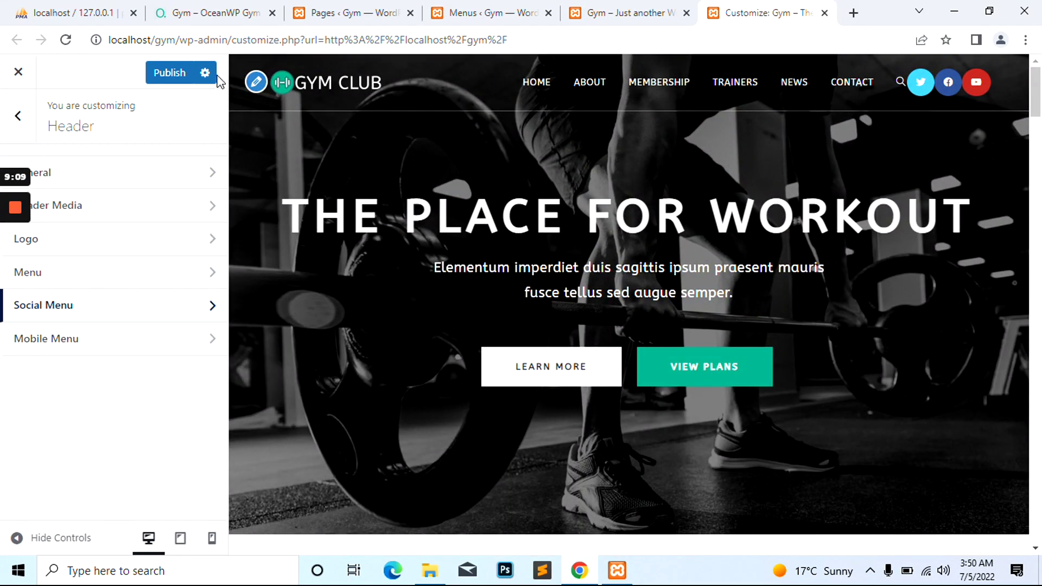
left_click(169, 72)
left_click(613, 11)
right_click(929, 106)
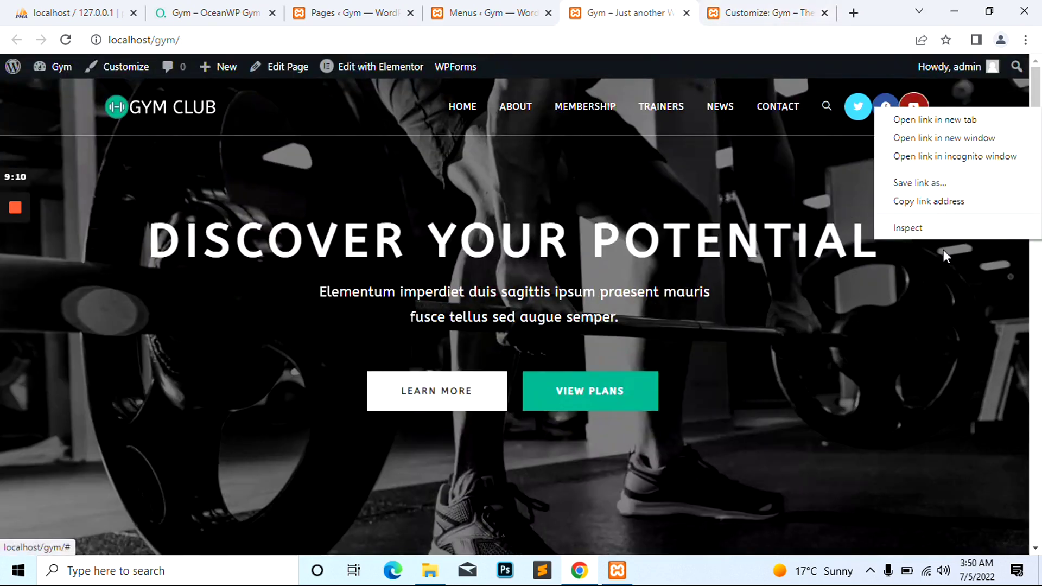
Inspect the YouTube icon, then select and collapse the oceanwp-social-menu div in DevTools
left_click(917, 227)
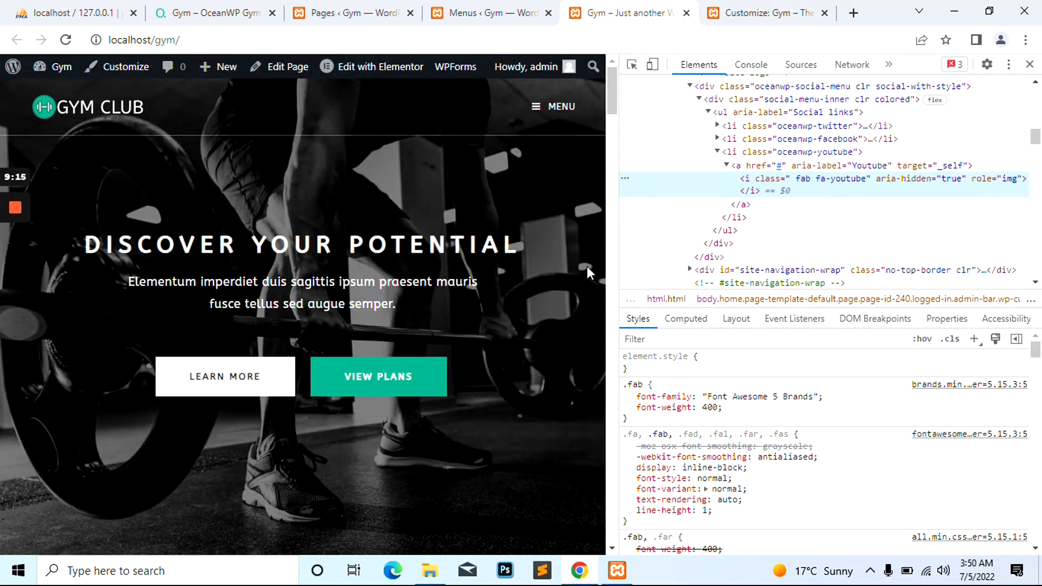
scroll(737, 184, "up", 2)
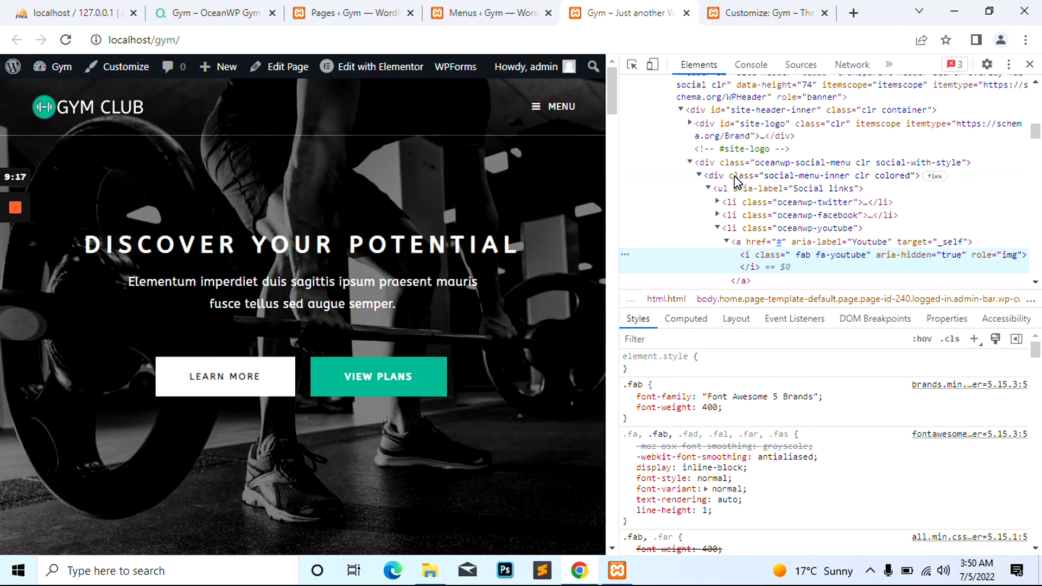
left_click(736, 163)
left_click(689, 162)
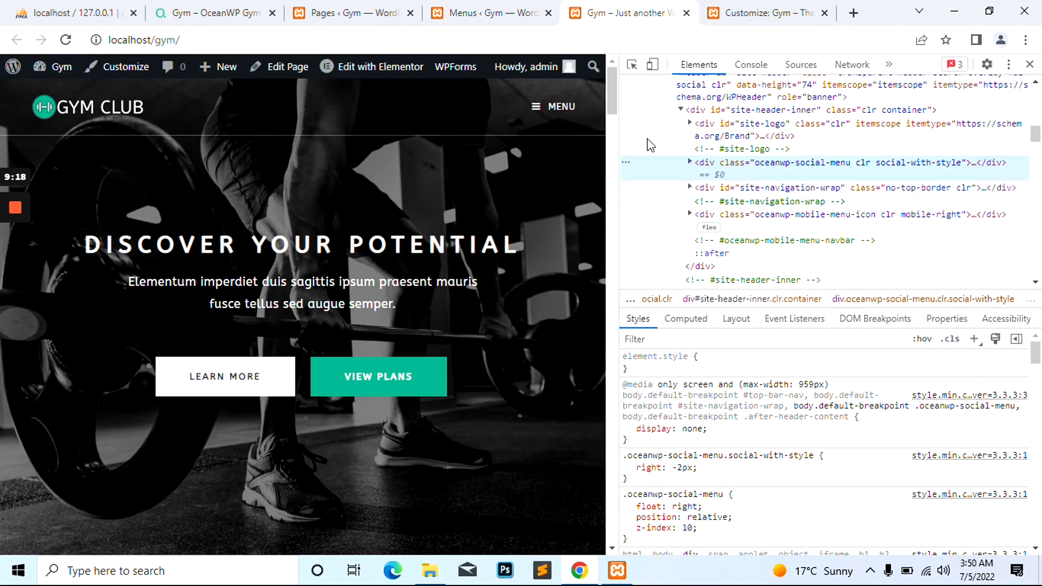
Reload the live site tab, close DevTools, and return to the Customizer
right_click(603, 7)
left_click(641, 88)
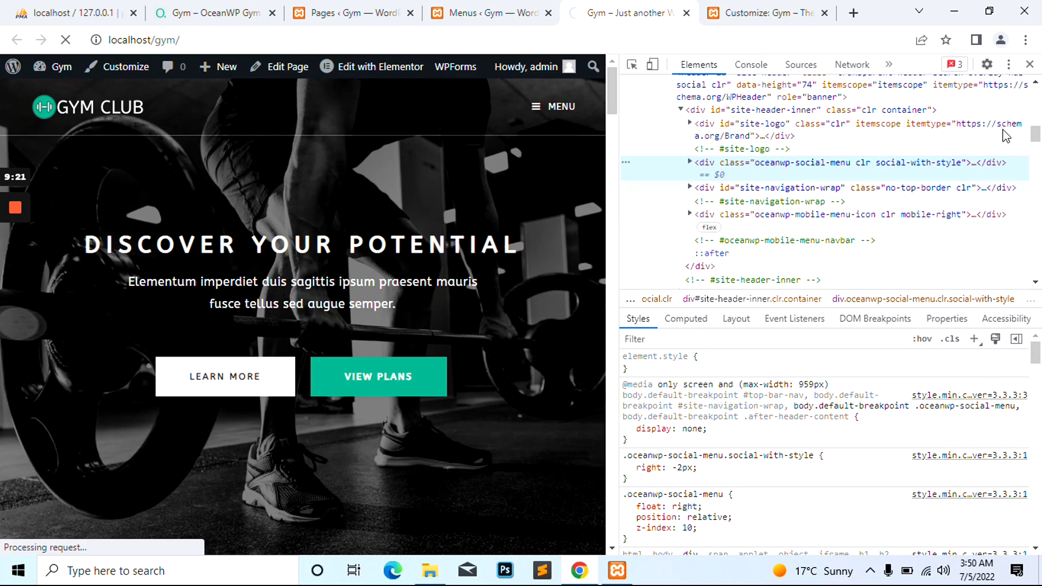
left_click(1029, 64)
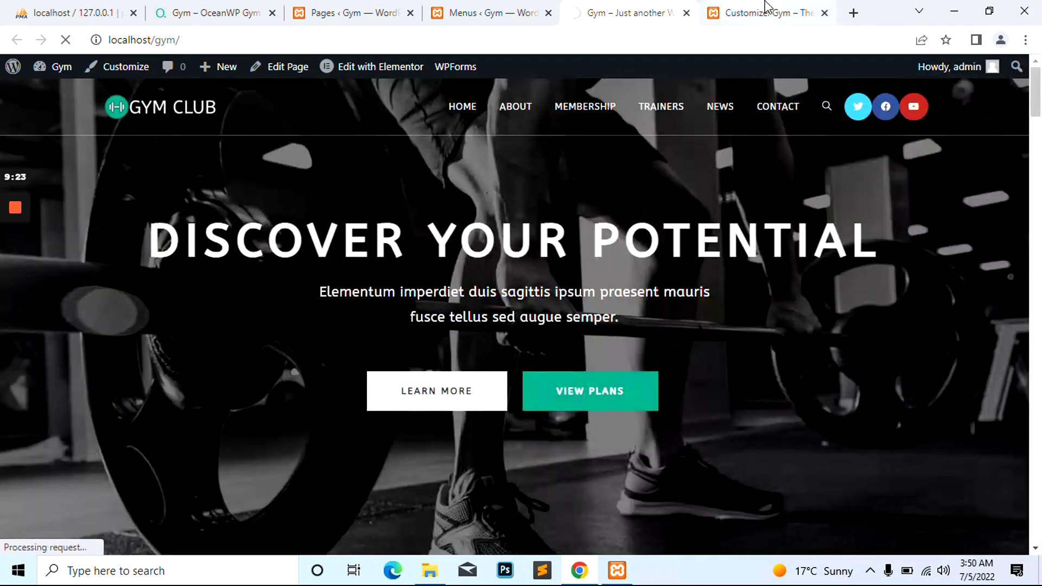
left_click(766, 6)
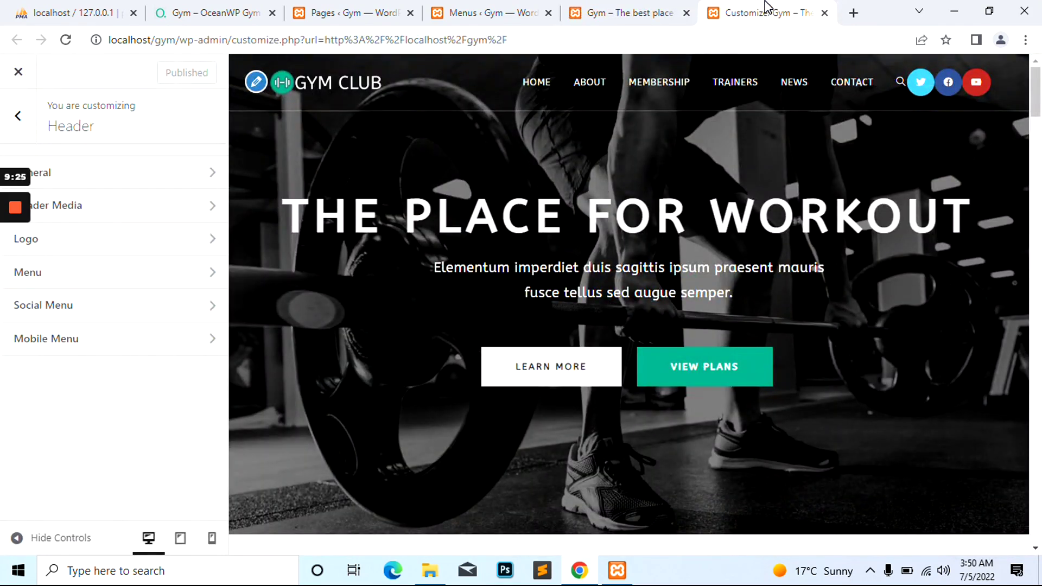
Scroll the reloaded live homepage to confirm the THE PLACE FOR WORKOUT heading, the new tagline, and no header social icons
left_click(630, 12)
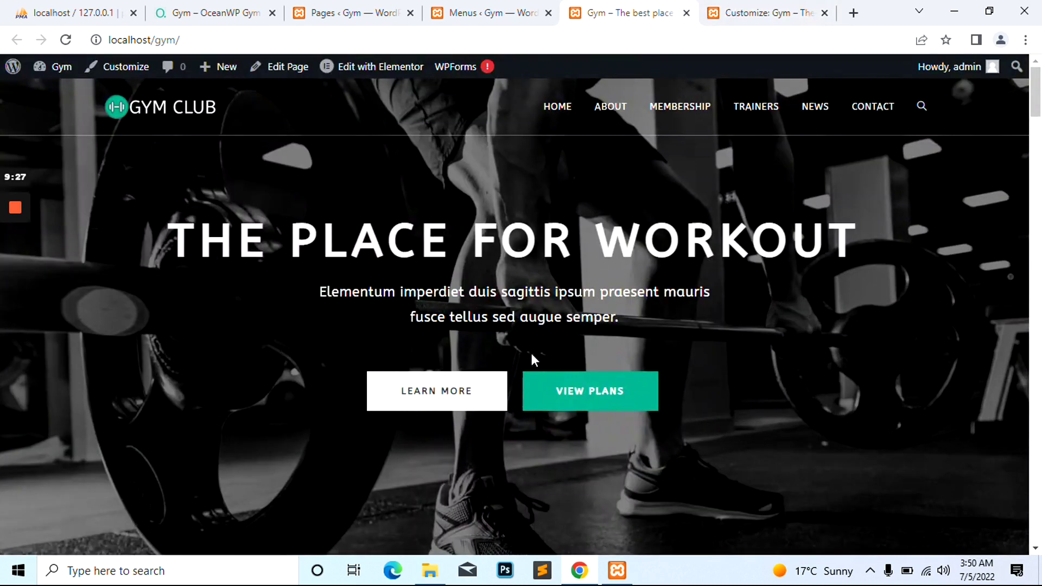
key("ctrl+Tab")
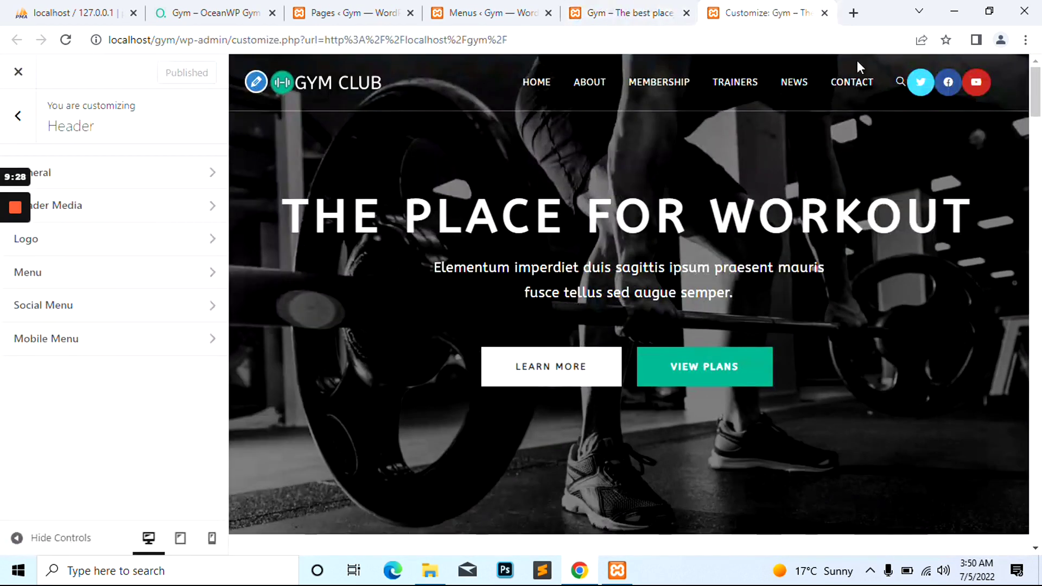
key("ctrl+shift+Tab")
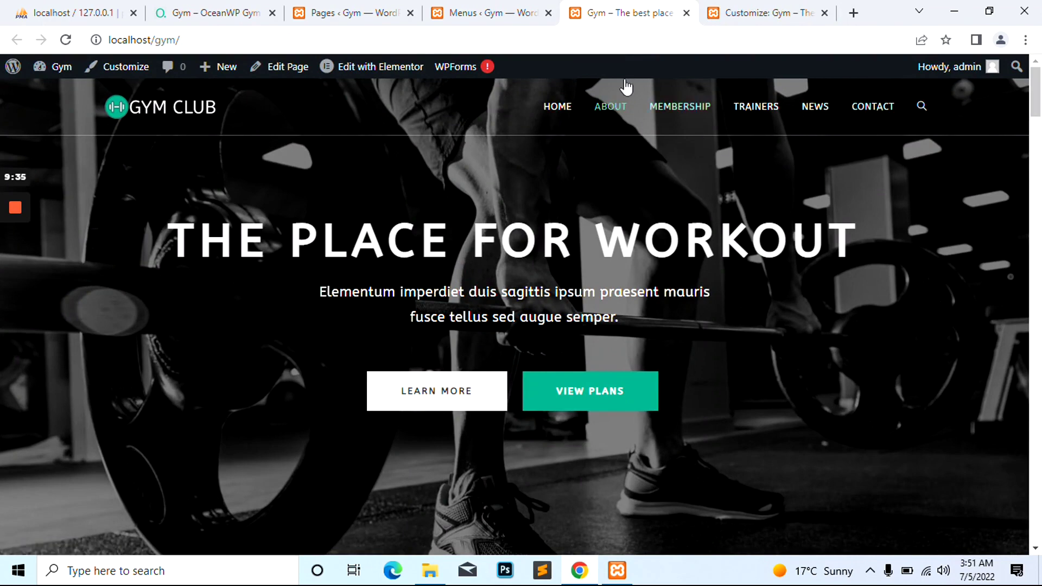
scroll(415, 259, "down", 4)
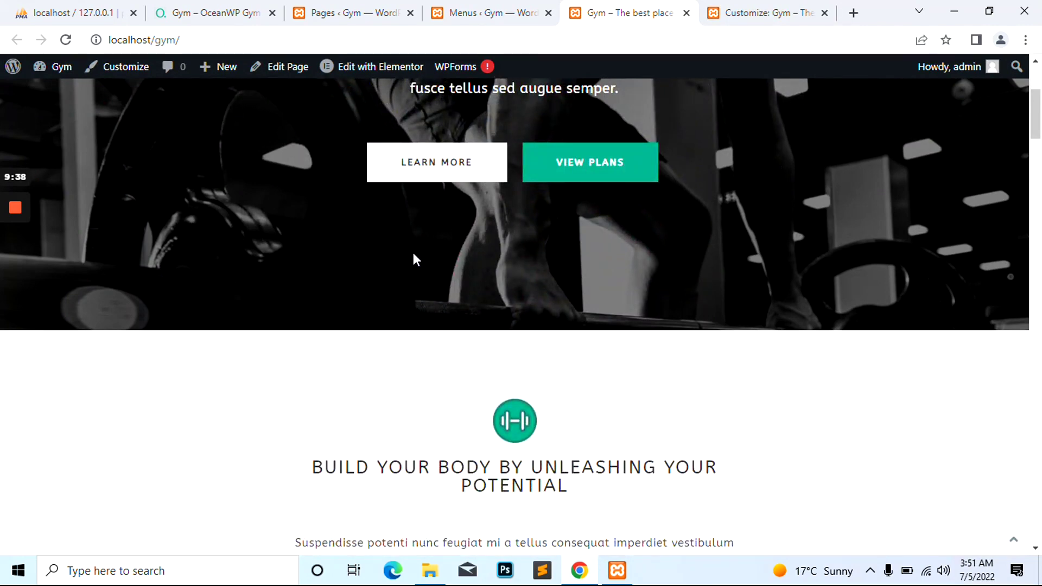
scroll(414, 254, "up", 4)
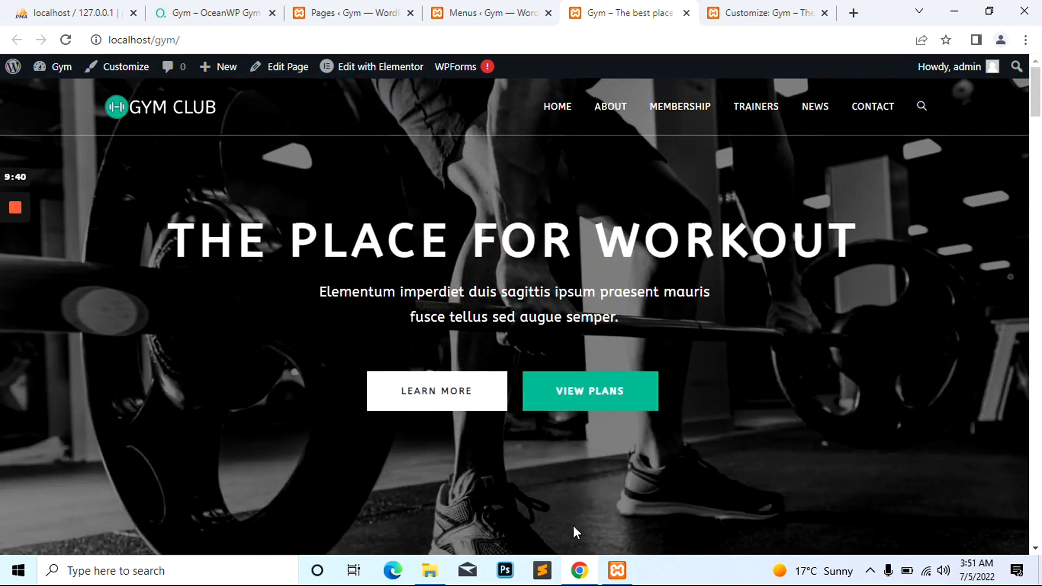
scroll(891, 416, "down", 4)
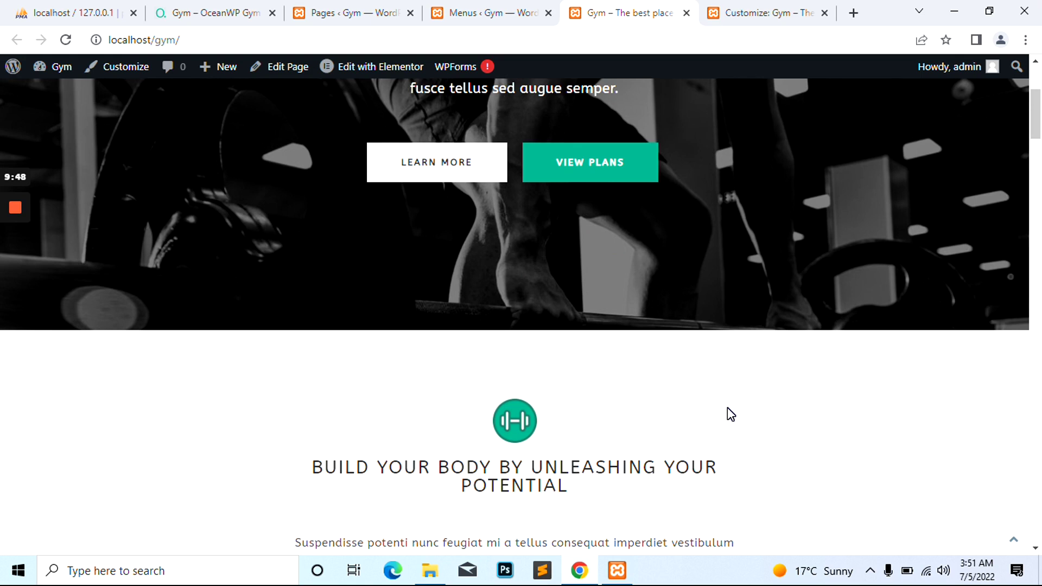
mouse_move(1, 210)
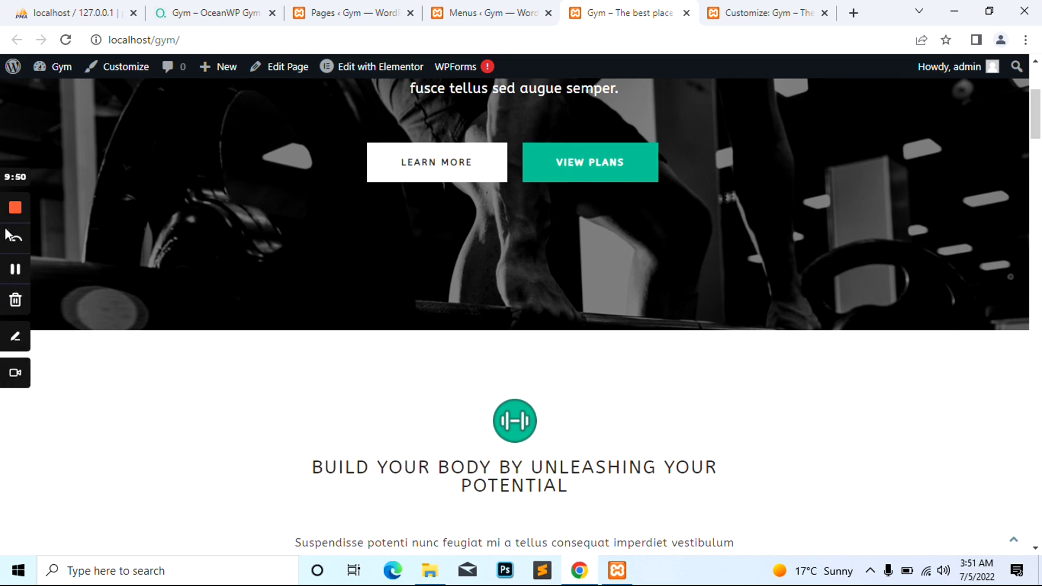